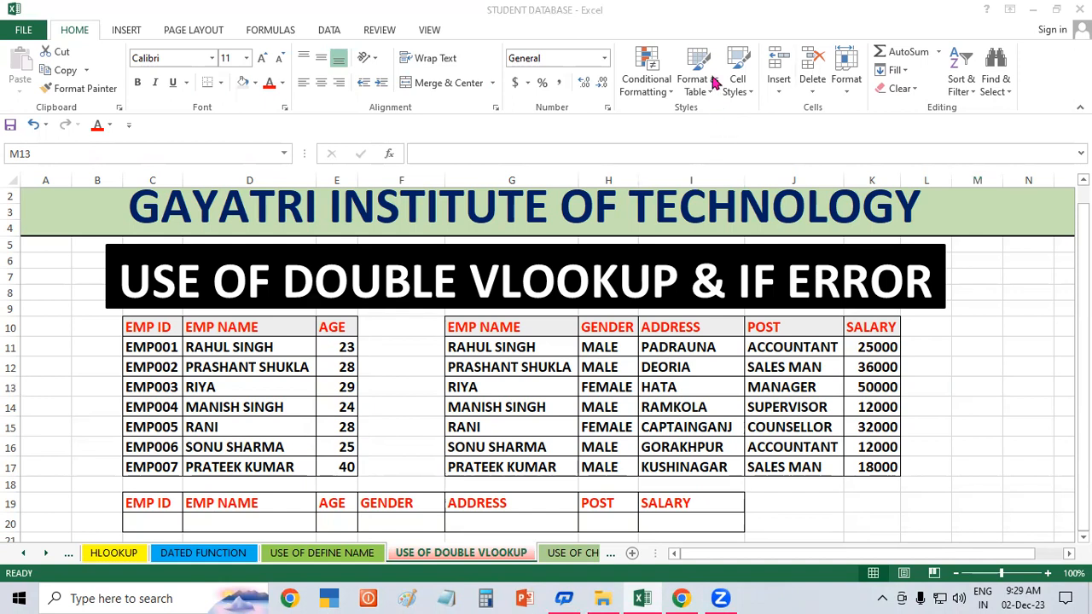
Step: Examine the first table's column headings and compare the employee names listed in the two tables
click(941, 425)
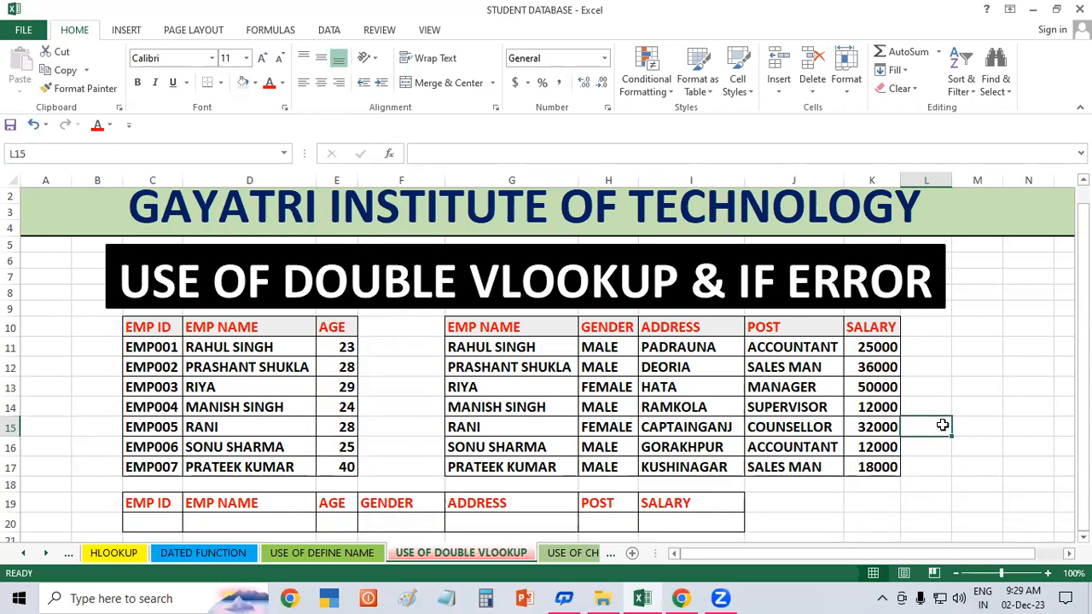
click(892, 485)
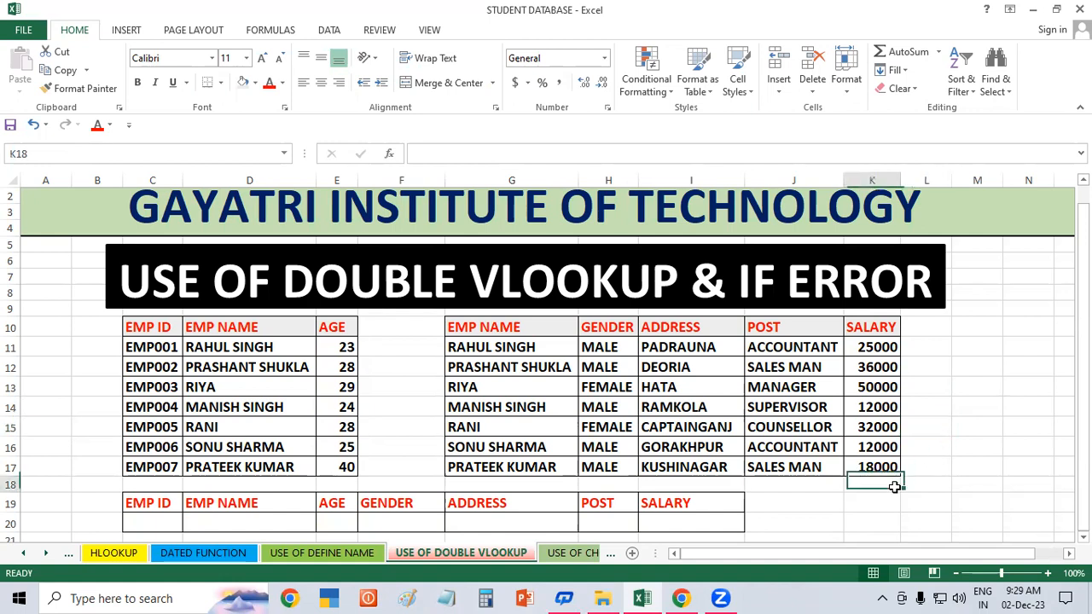
click(167, 330)
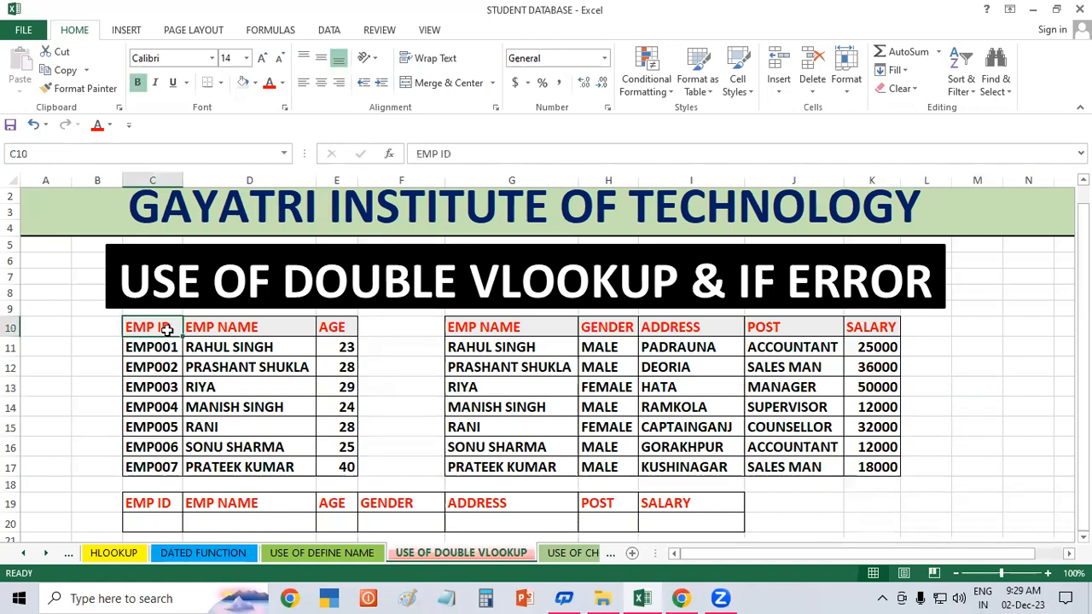
drag(226, 320, 333, 326)
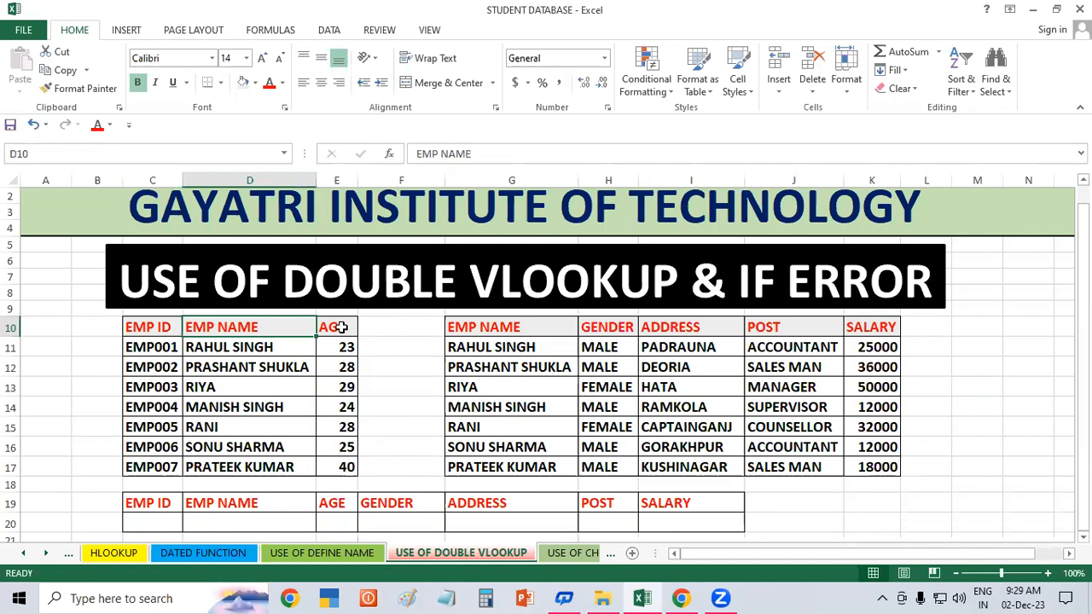
click(340, 327)
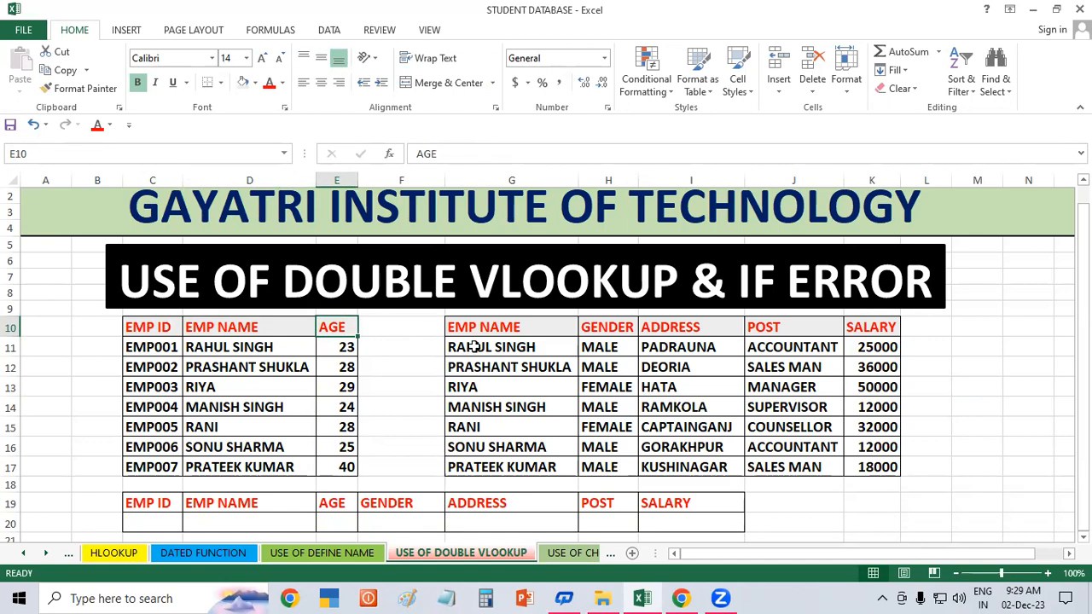
drag(486, 329, 500, 428)
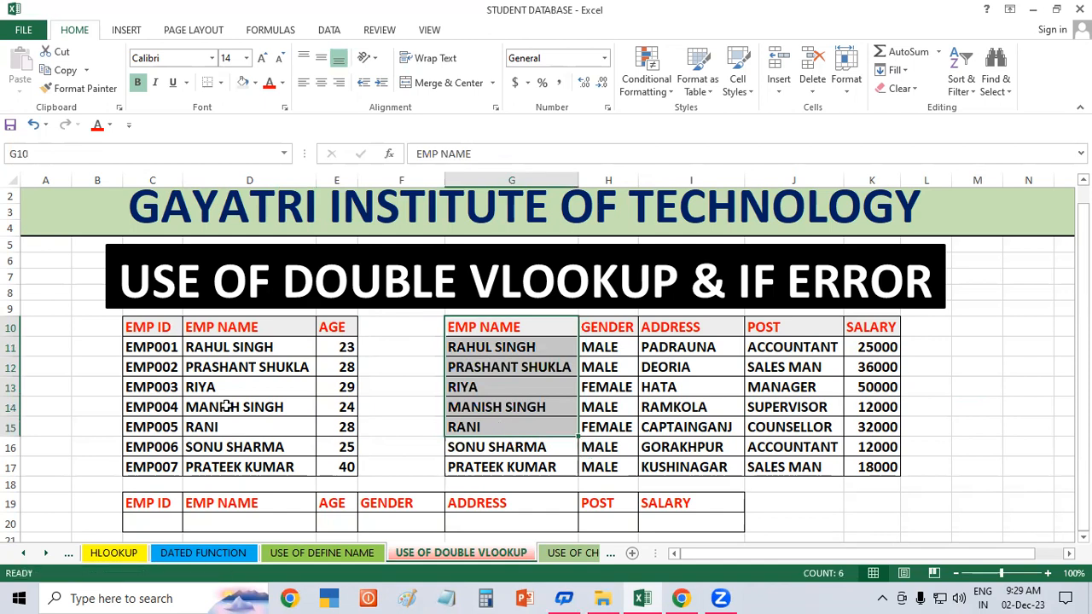
click(237, 352)
drag(244, 373, 256, 482)
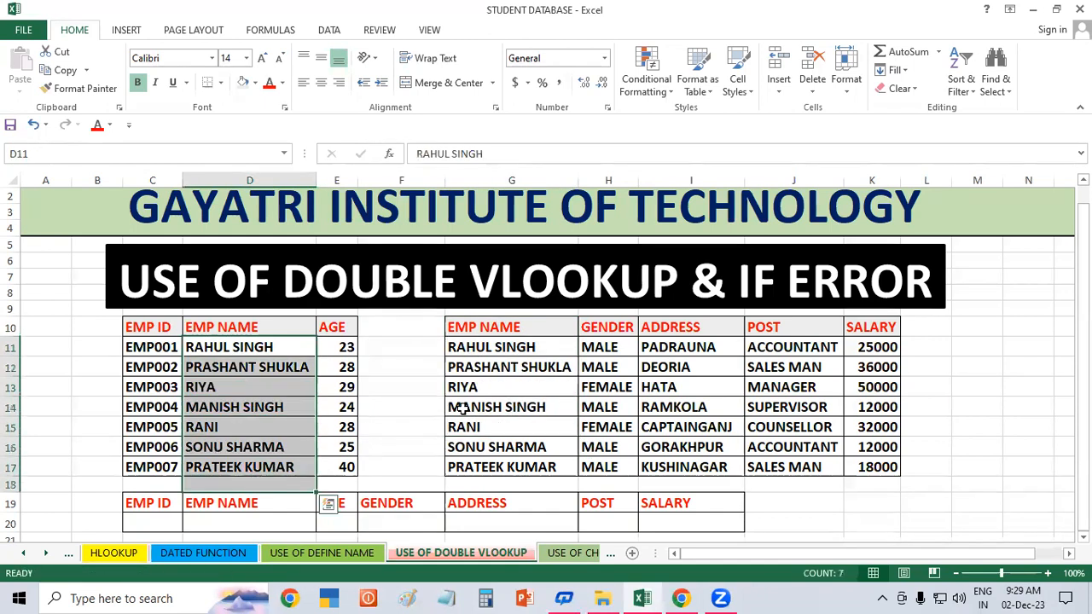
drag(499, 349, 516, 410)
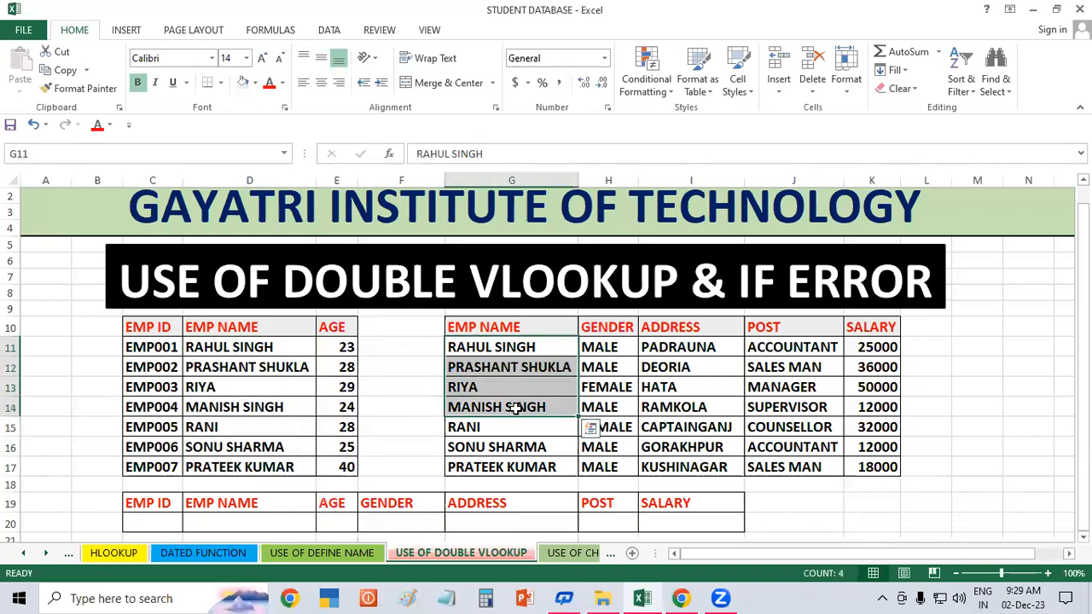
click(217, 384)
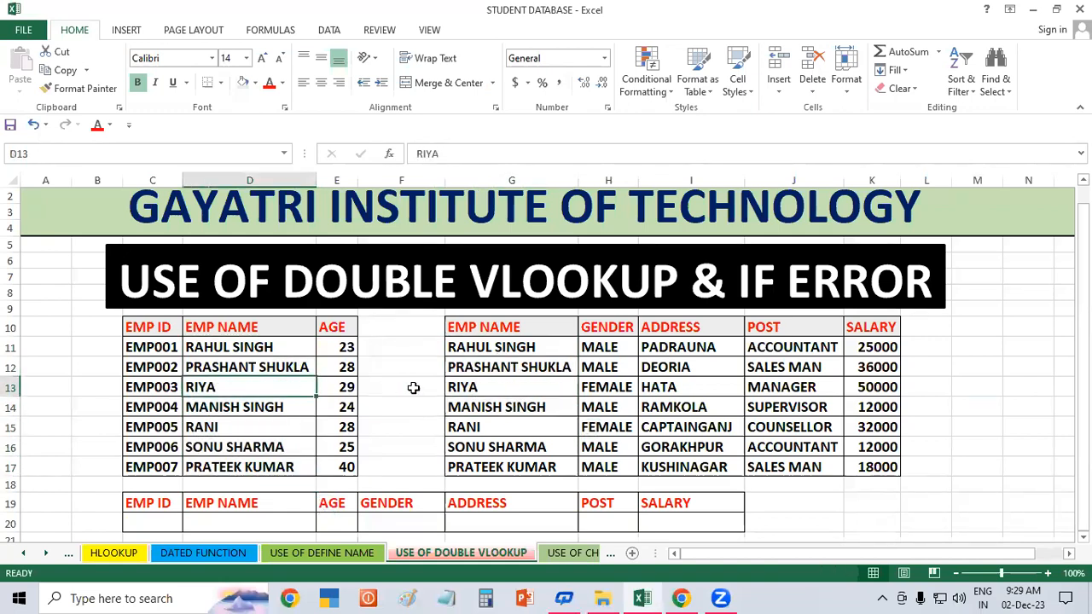
click(503, 371)
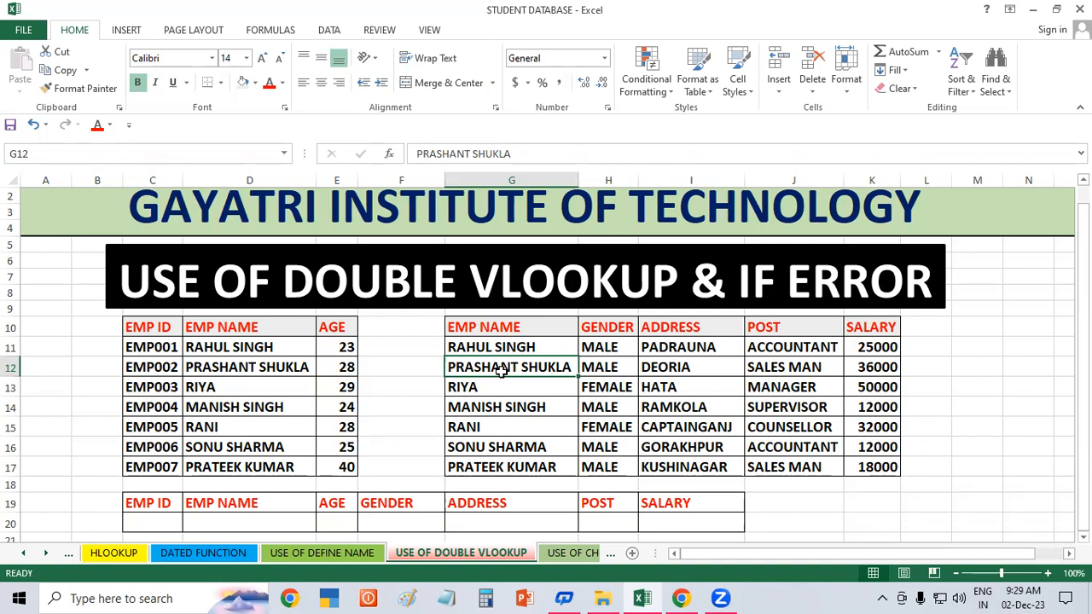
click(210, 385)
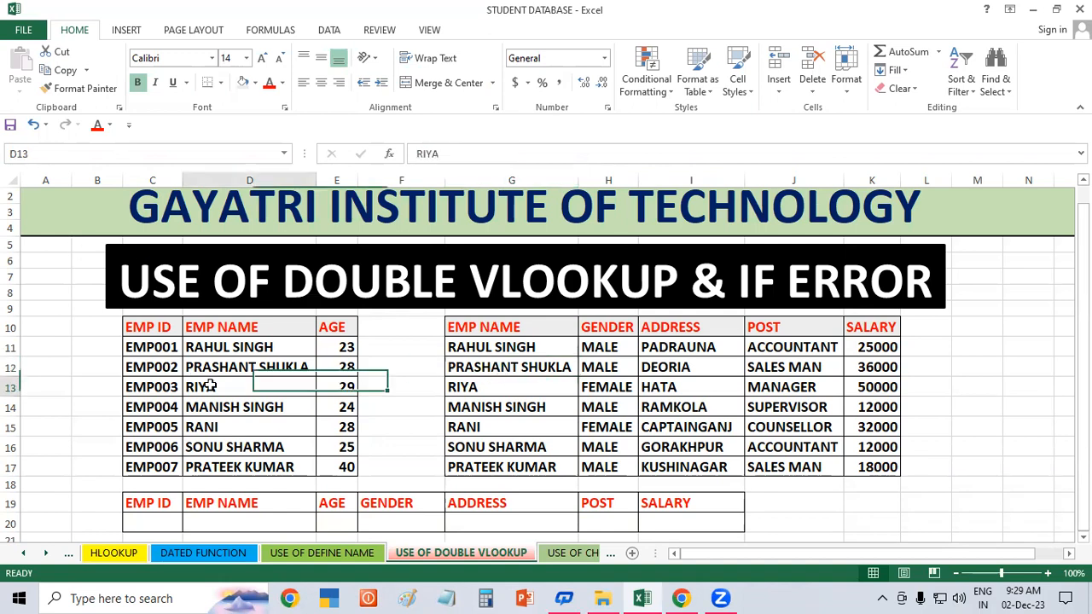
Step: Review the column headings of both tables, from EMP ID to AGE and from EMP NAME to SALARY
click(158, 333)
click(187, 329)
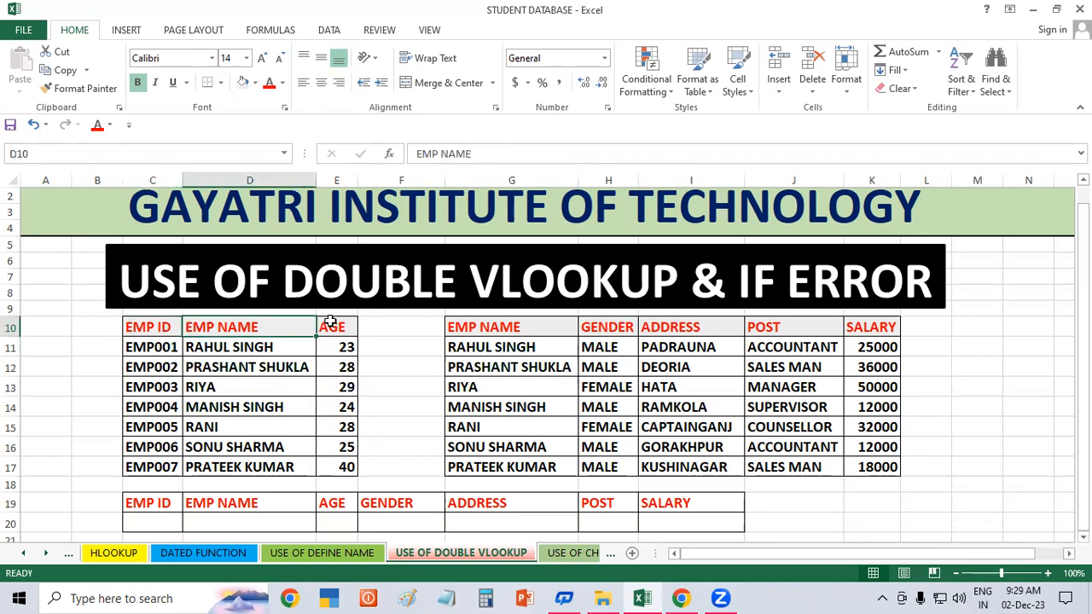
click(330, 321)
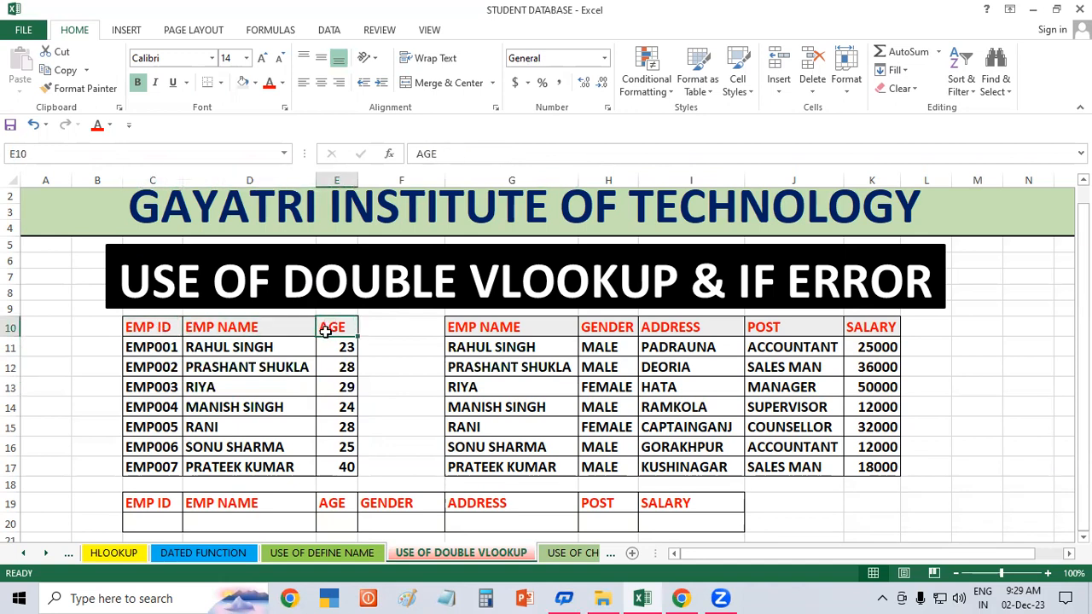
click(525, 326)
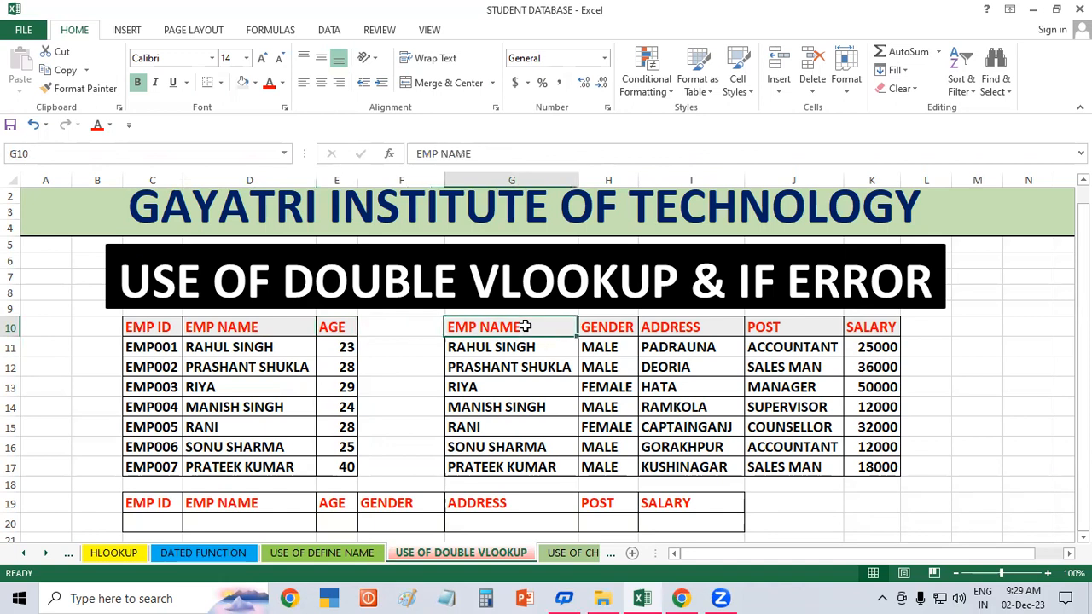
click(614, 326)
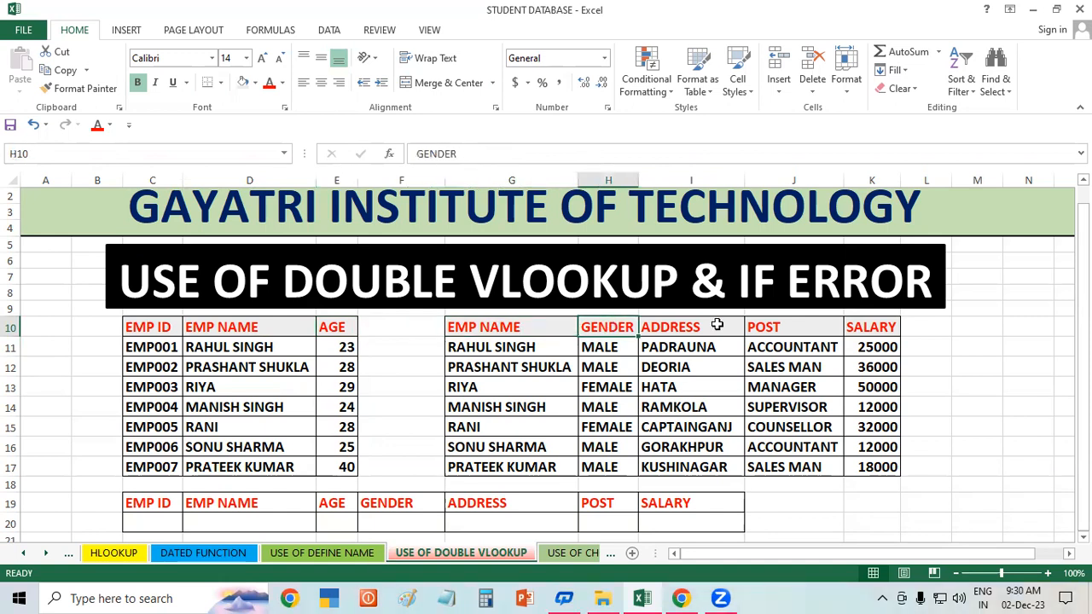
click(717, 325)
click(807, 323)
click(876, 327)
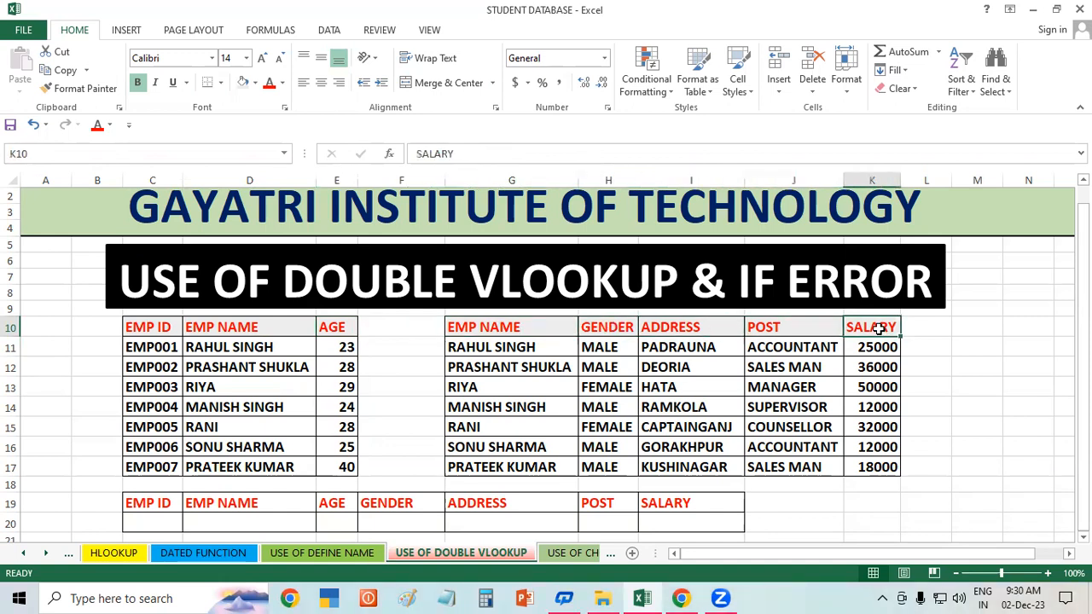
Step: Examine the blank result row C20:I20, the data ranges of both source tables and the VLOOKUP wording in the title banner
click(208, 413)
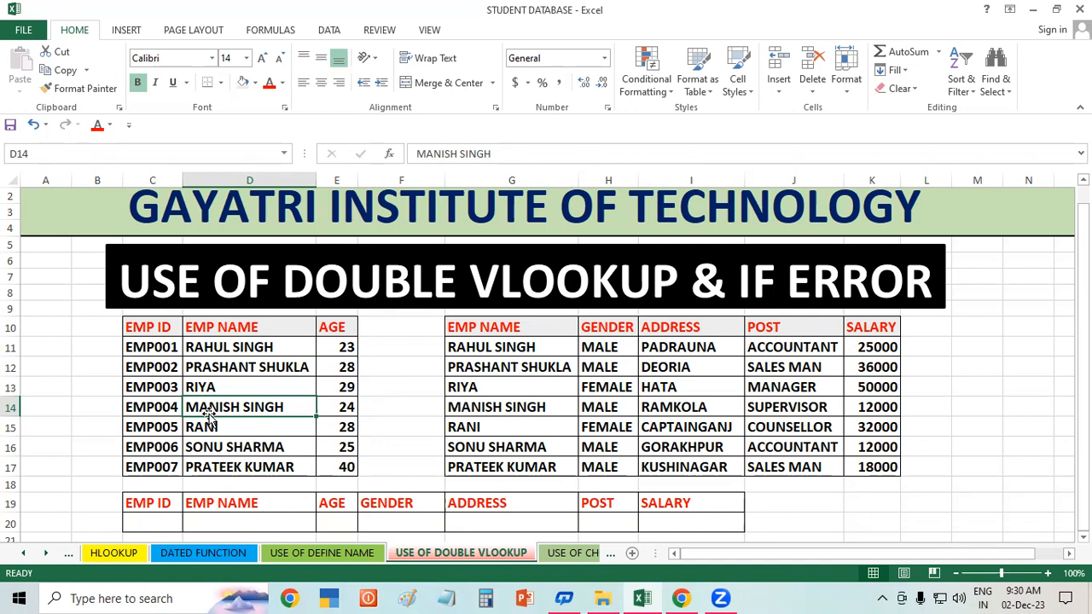
click(512, 426)
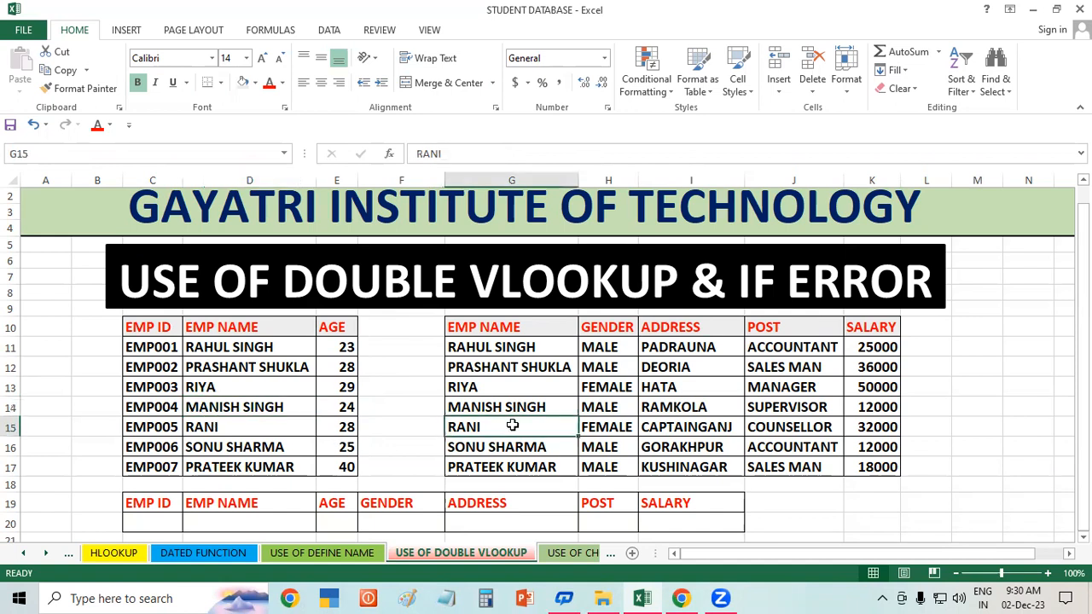
click(152, 469)
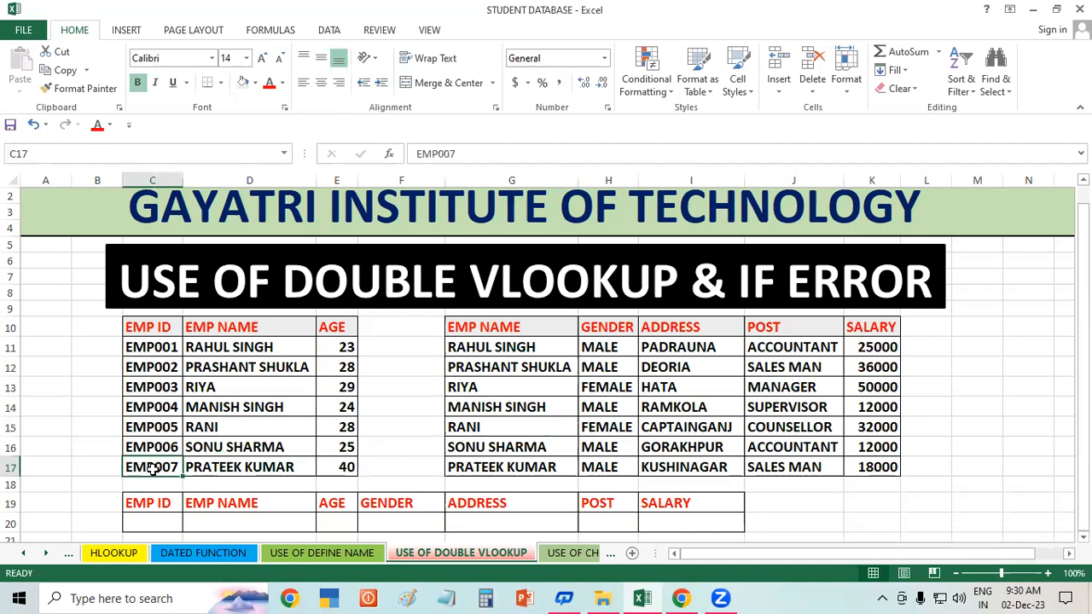
drag(147, 520, 738, 527)
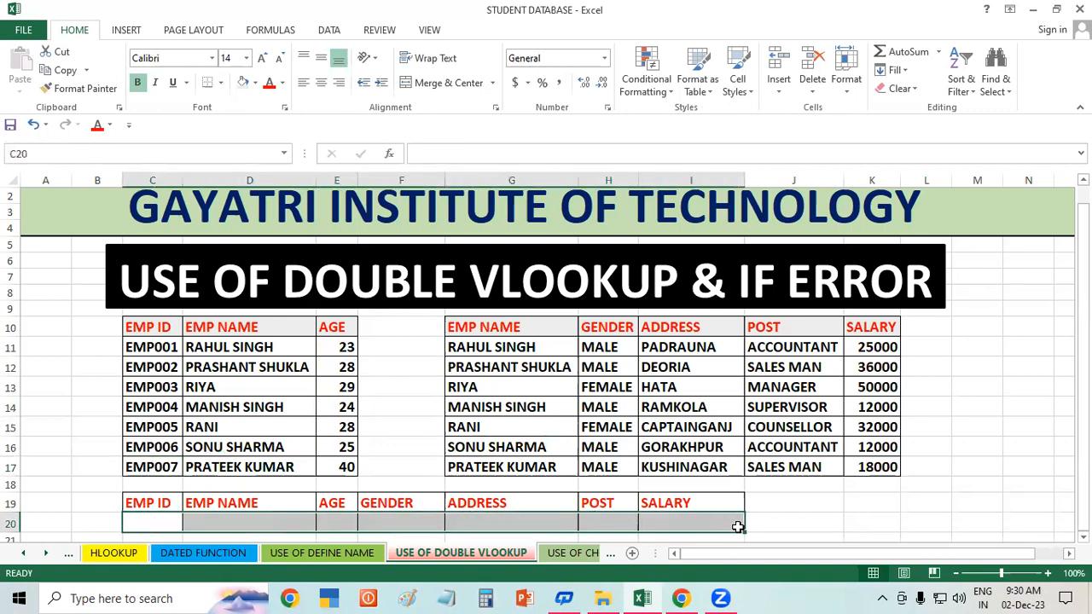
click(917, 519)
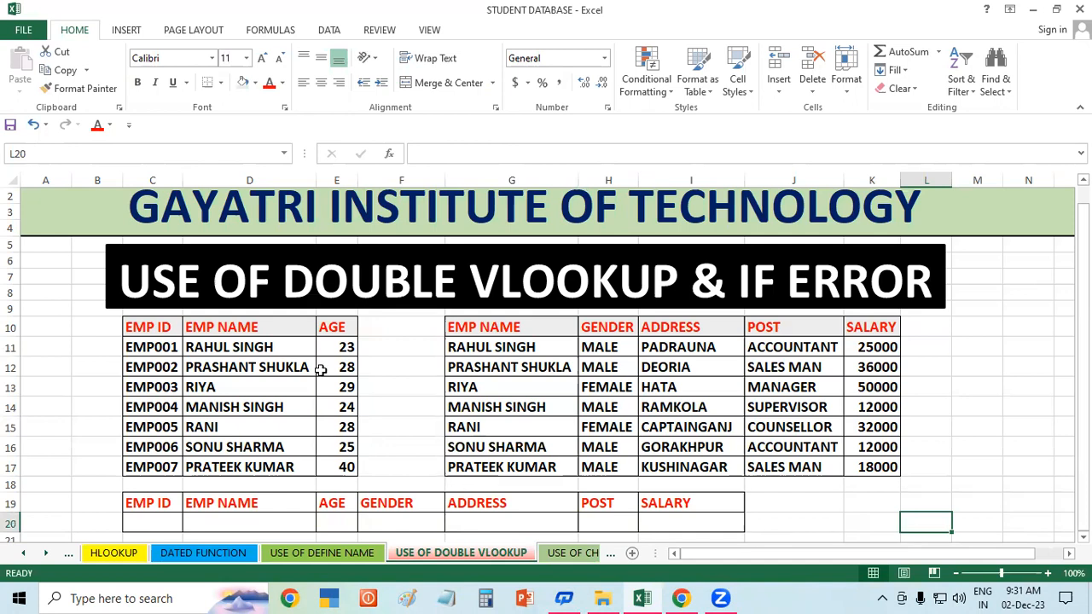
drag(246, 332, 348, 467)
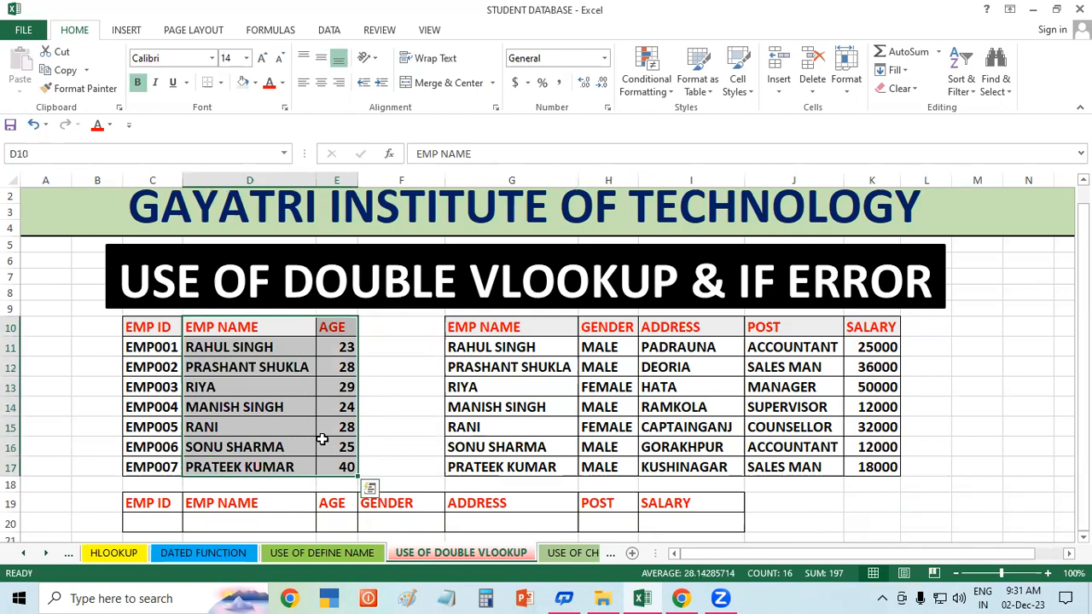
click(568, 464)
drag(531, 326, 883, 452)
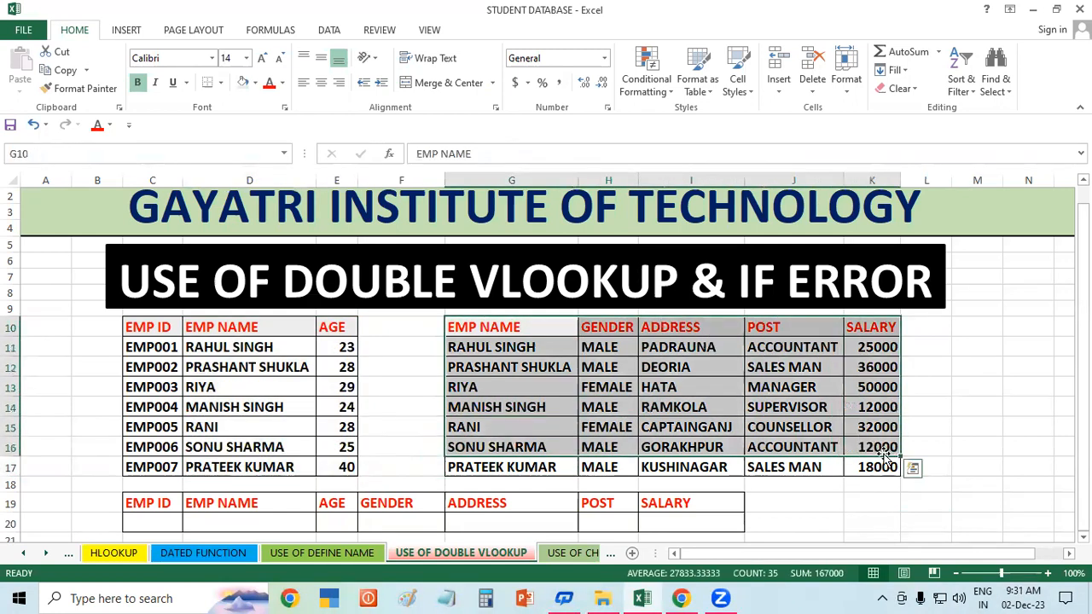
click(950, 452)
click(235, 410)
click(619, 430)
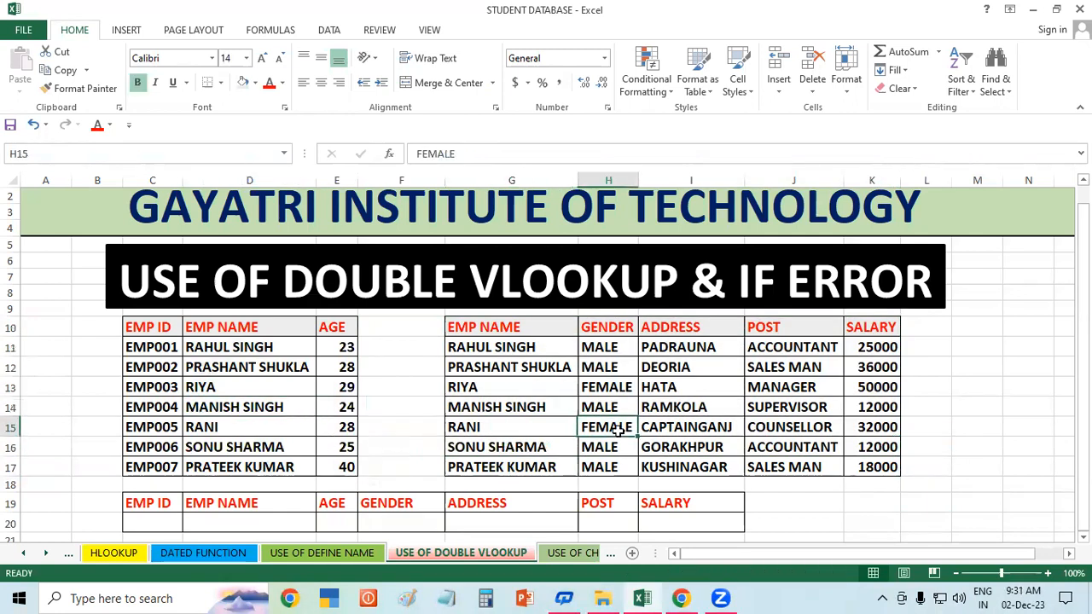
click(584, 287)
drag(584, 287, 617, 290)
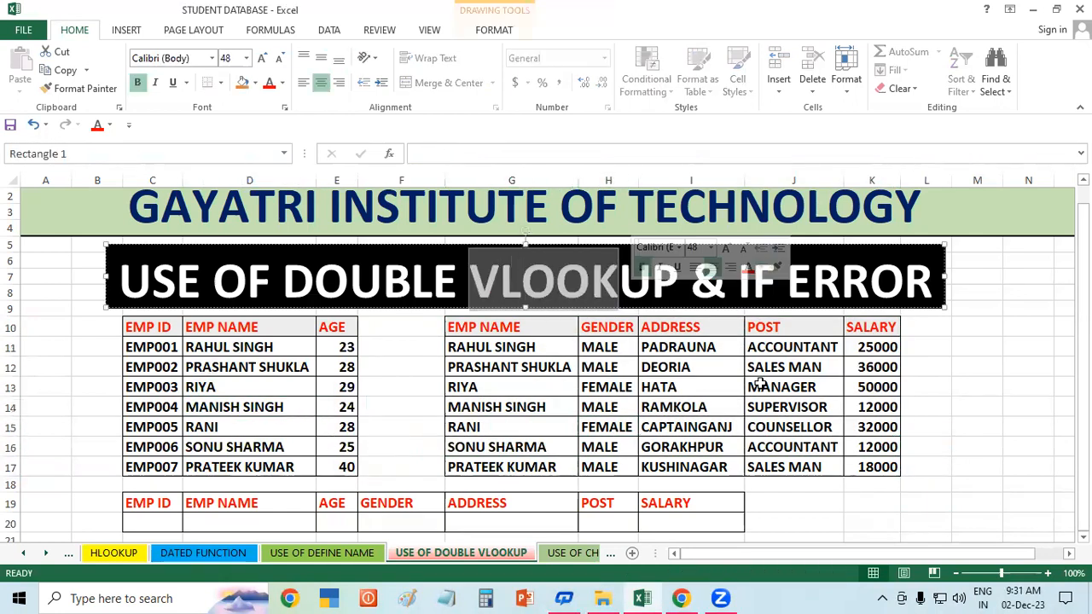
click(849, 415)
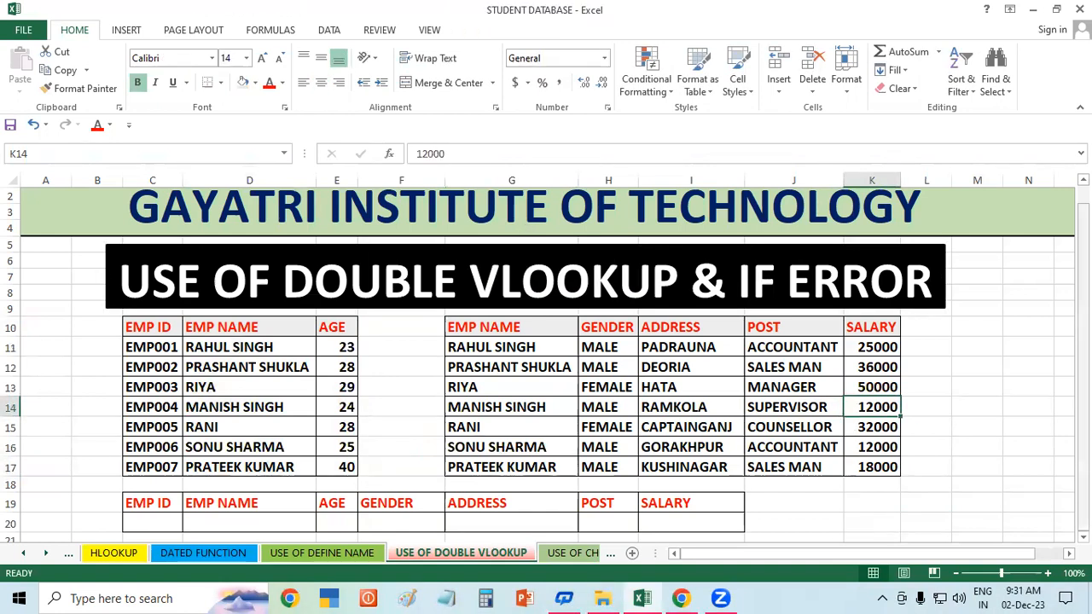
Step: Copy the second employee's ID from cell C12 into the blank EMP ID cell C20 of the result table
click(1083, 537)
click(879, 501)
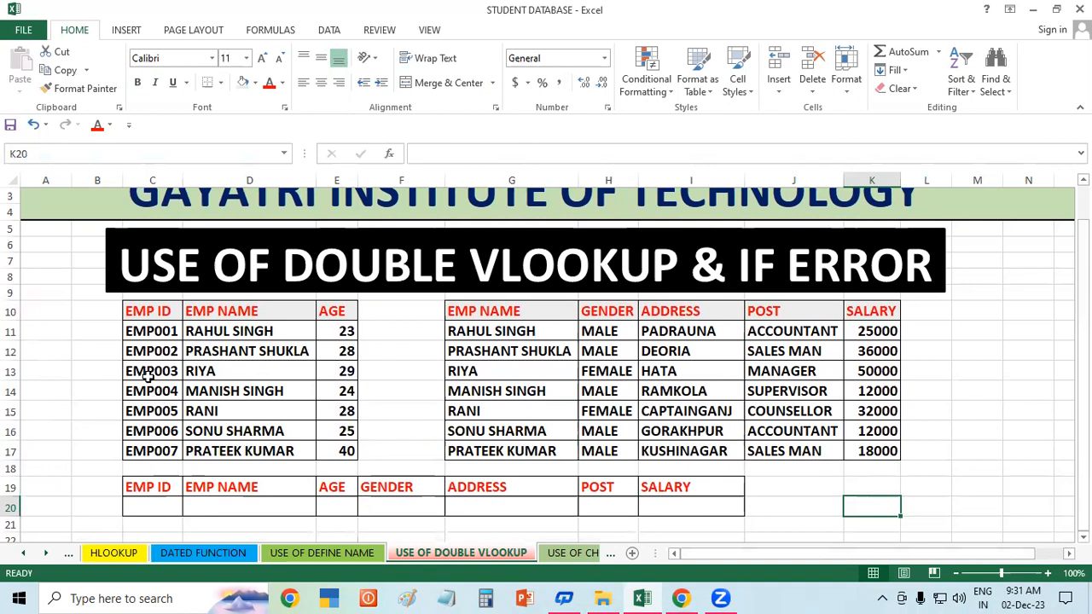
click(152, 346)
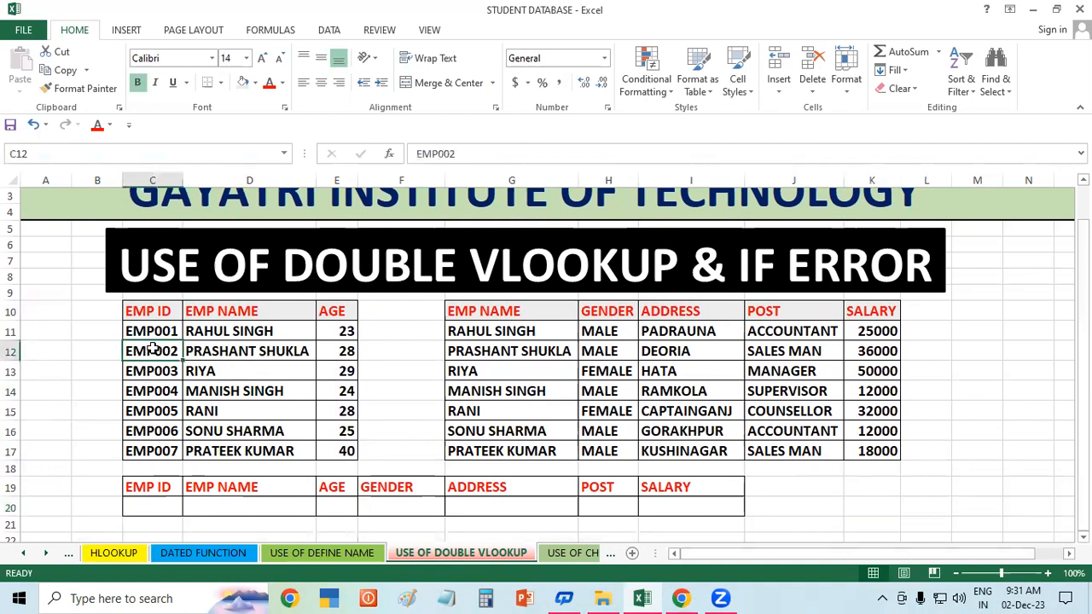
right_click(153, 349)
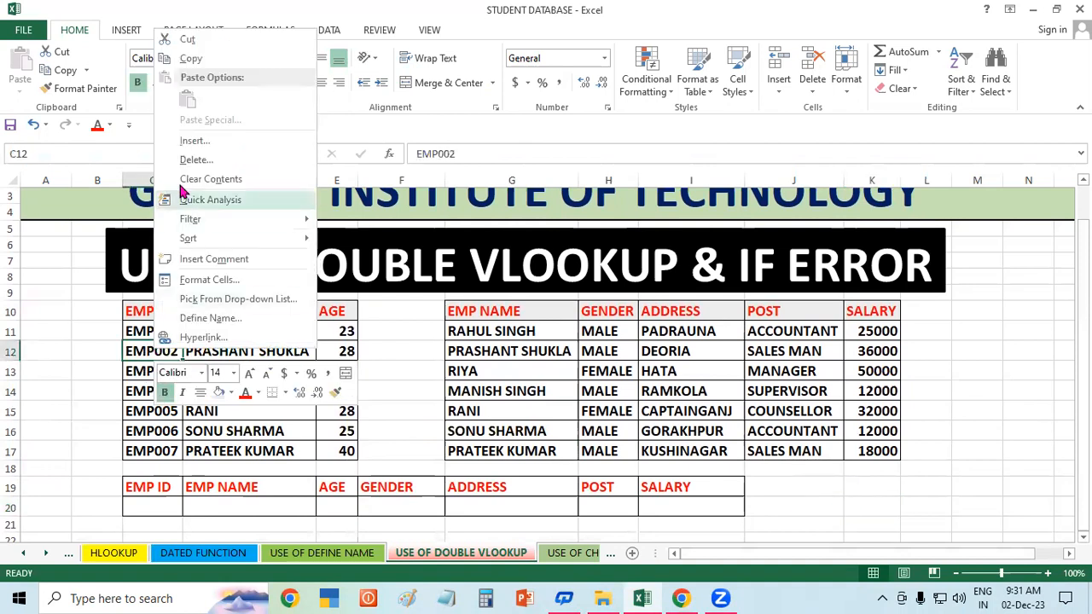
click(197, 60)
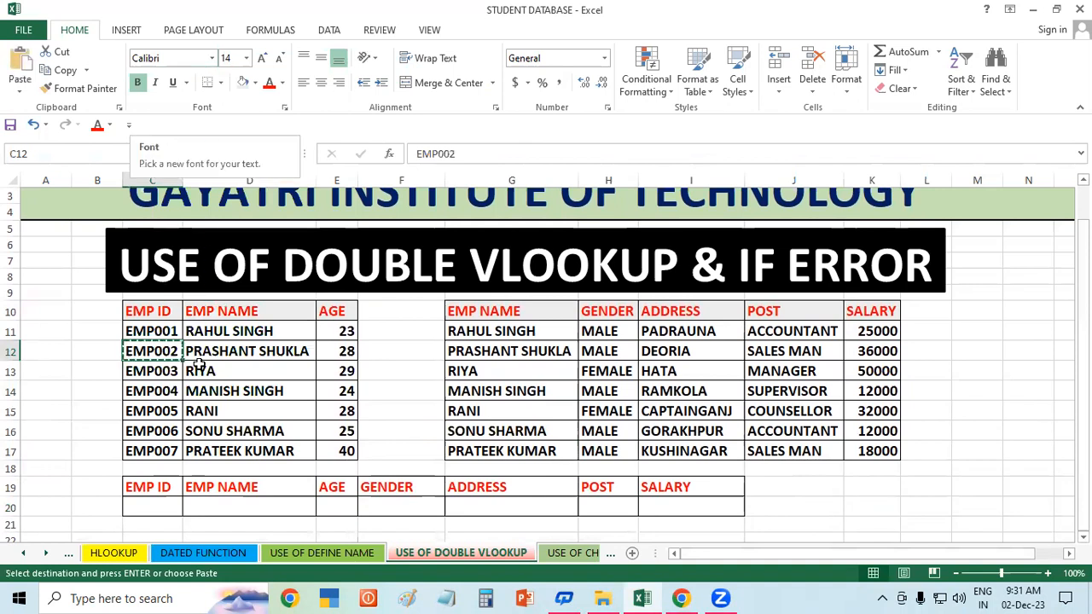
click(159, 506)
right_click(159, 510)
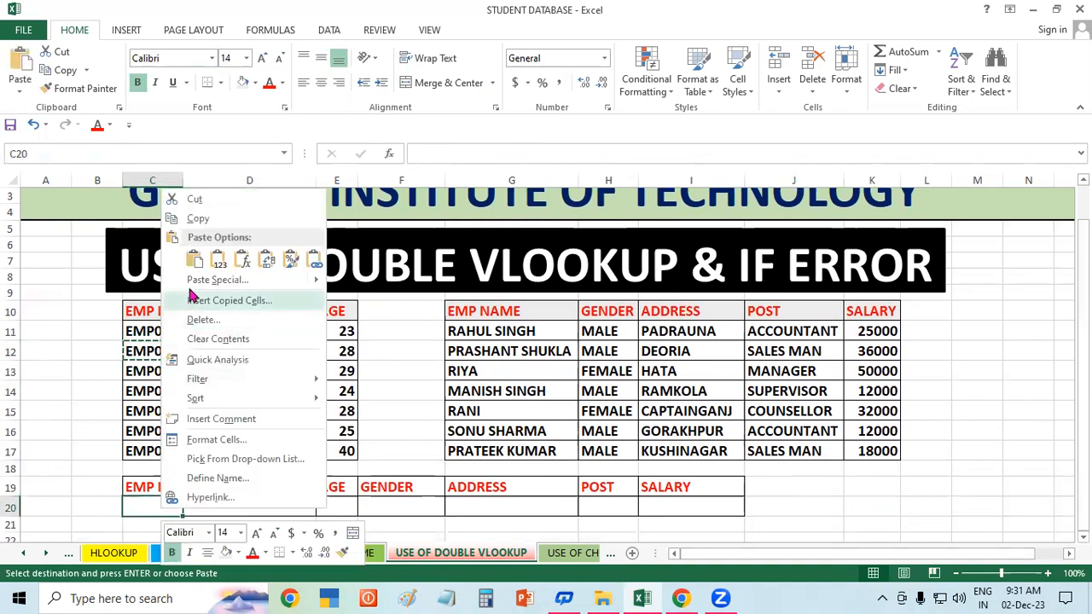
click(195, 260)
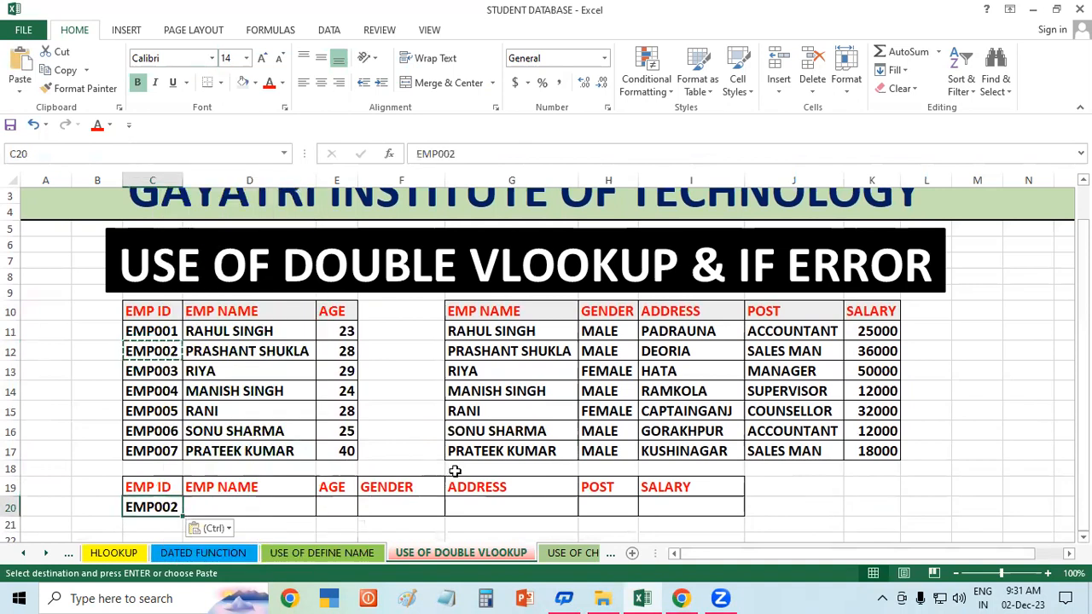
double_click(856, 485)
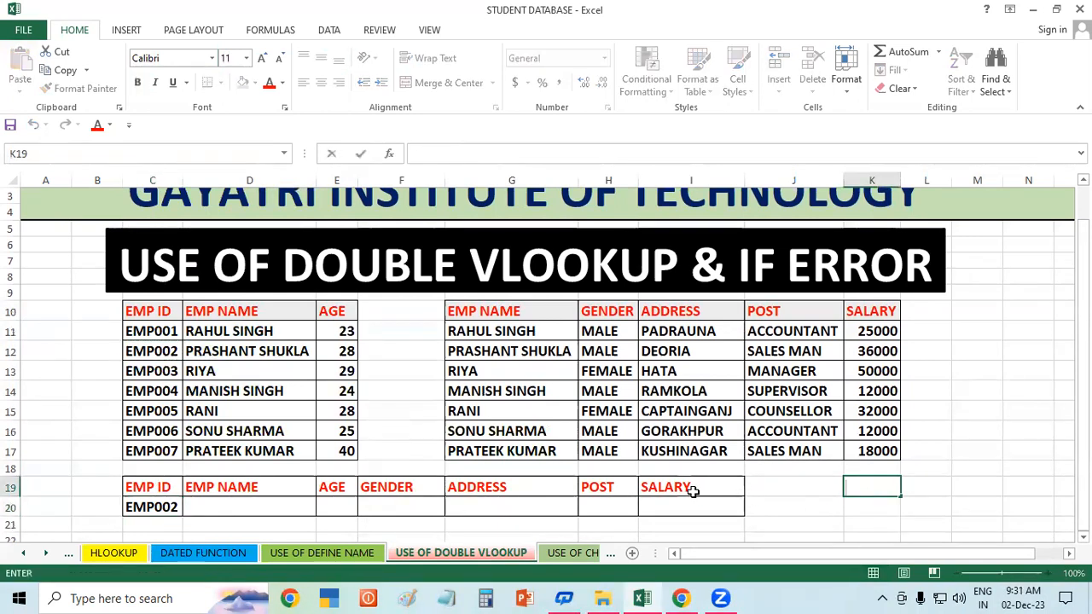
Step: Fill the EMP NAME cell D20 with =VLOOKUP(C20,C10:E17,2,0) to fetch the name matching the employee ID
click(245, 507)
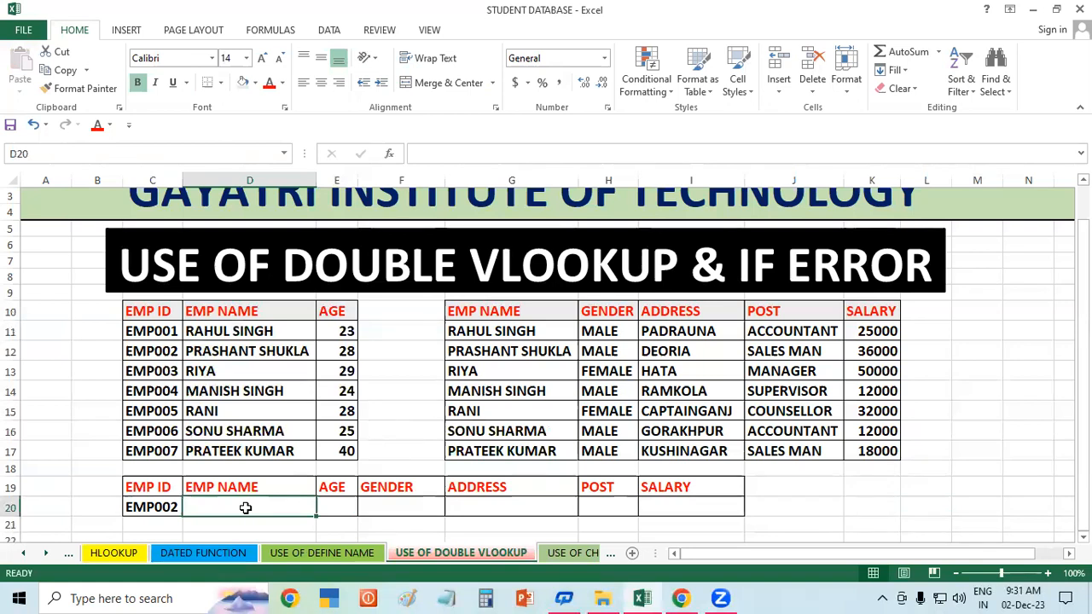
text(=VLL)
key(Tab)
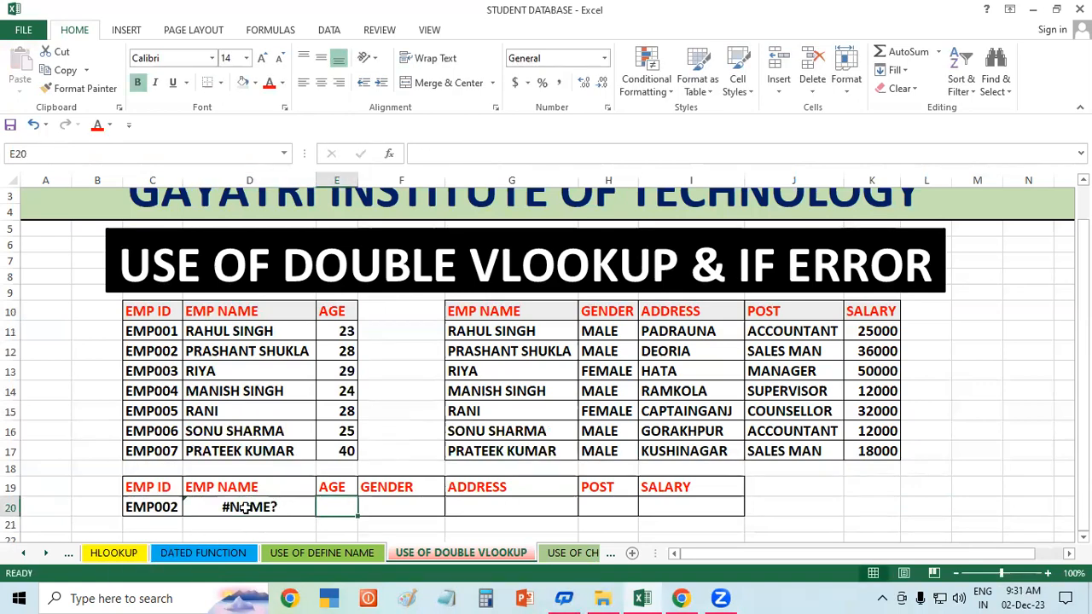
double_click(245, 507)
key(BackSpace)
key(Tab)
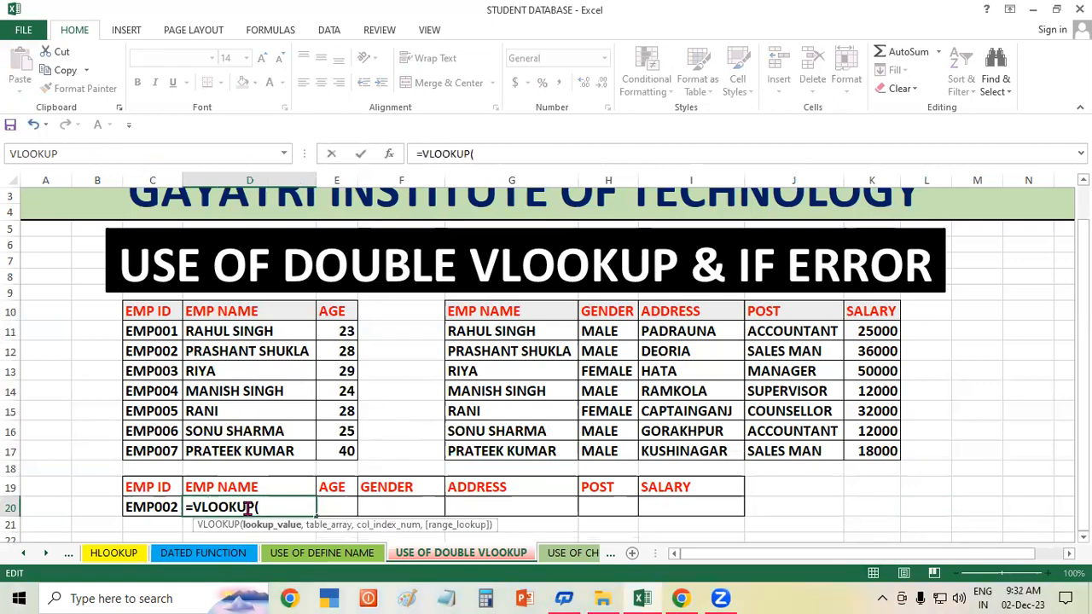
click(142, 506)
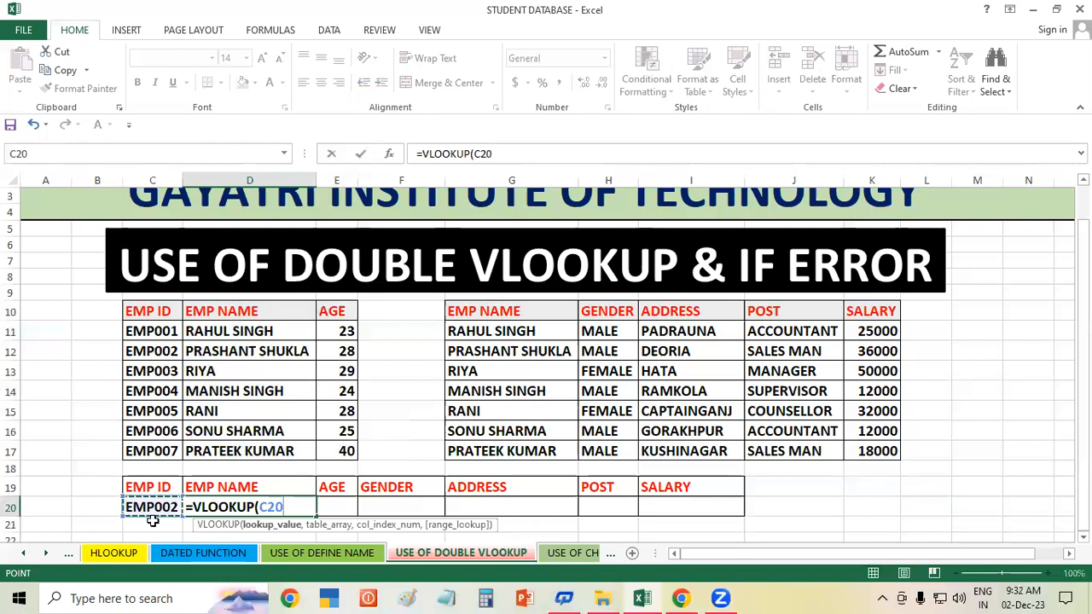
text(,)
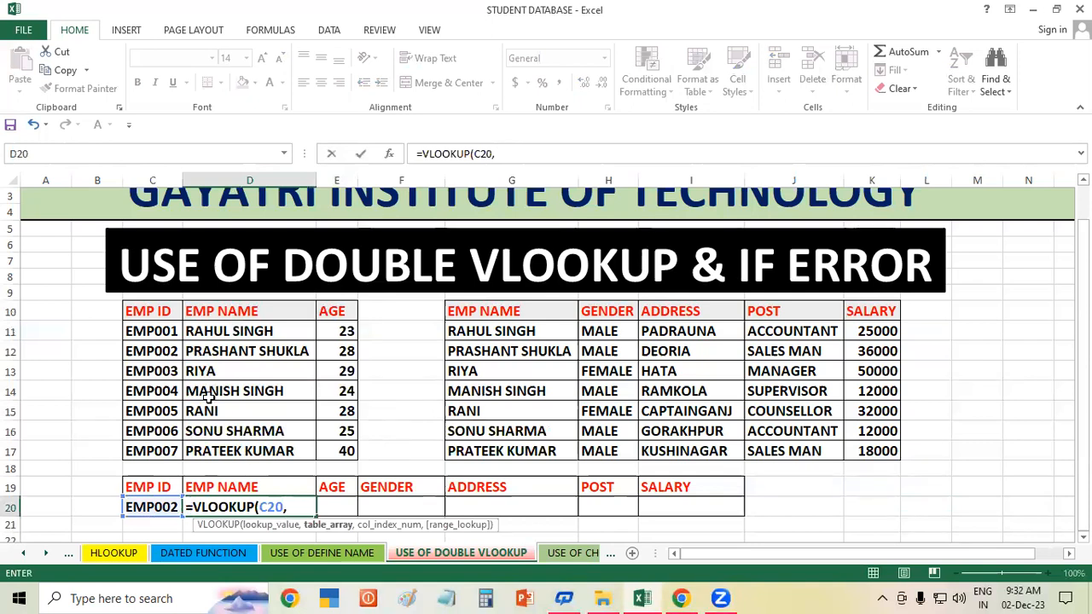
drag(166, 313, 336, 460)
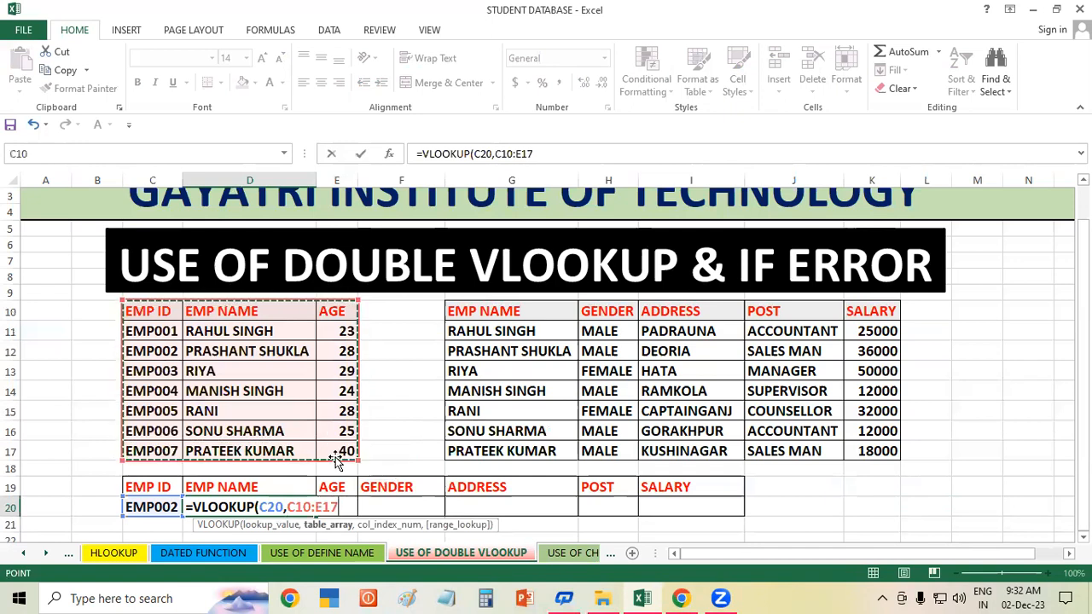
text(,)
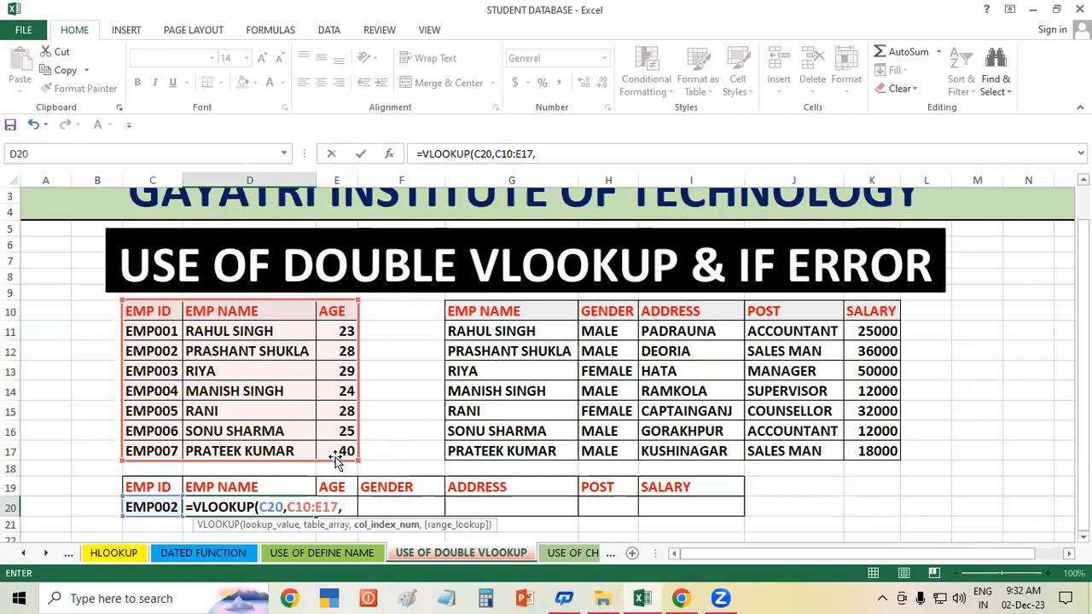
text(2,0))
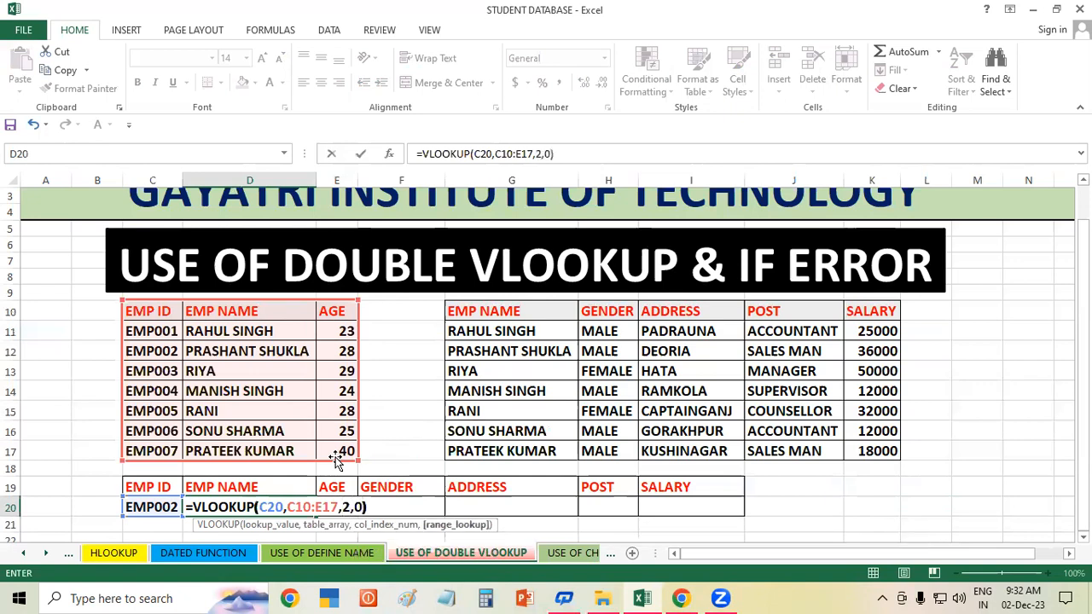
key(Return)
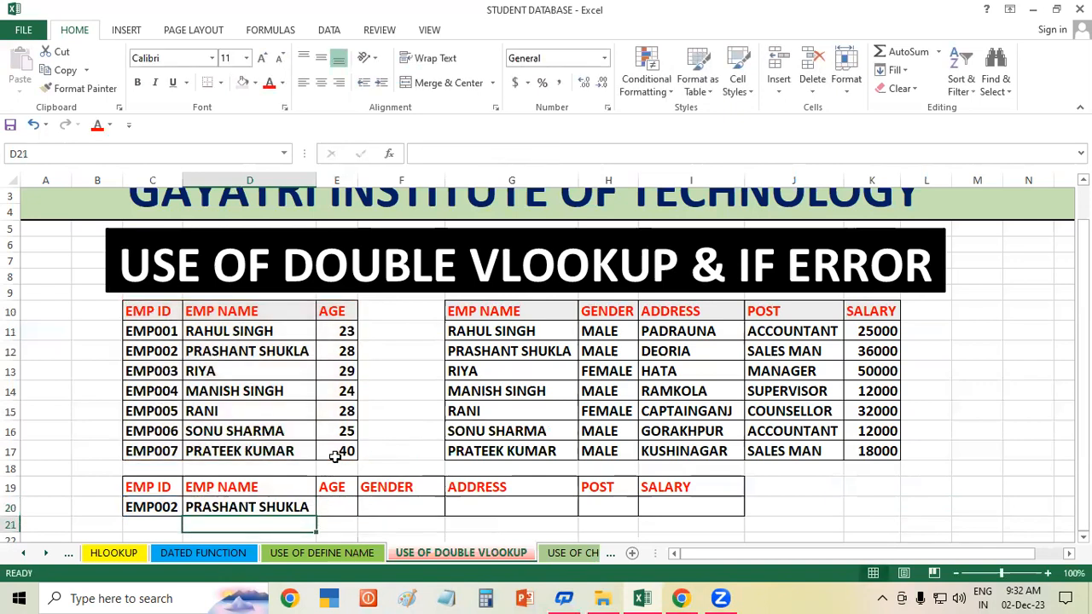
Step: Fill the AGE cell E20 with =VLOOKUP(C20,C10:E17,3,0) to return the age from the first table
click(330, 504)
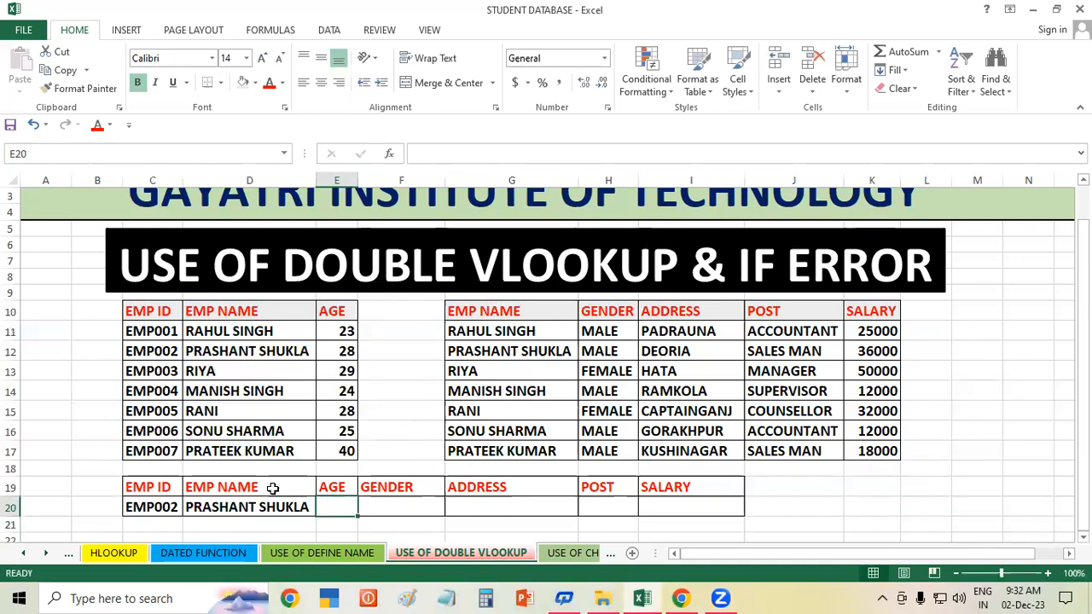
click(330, 316)
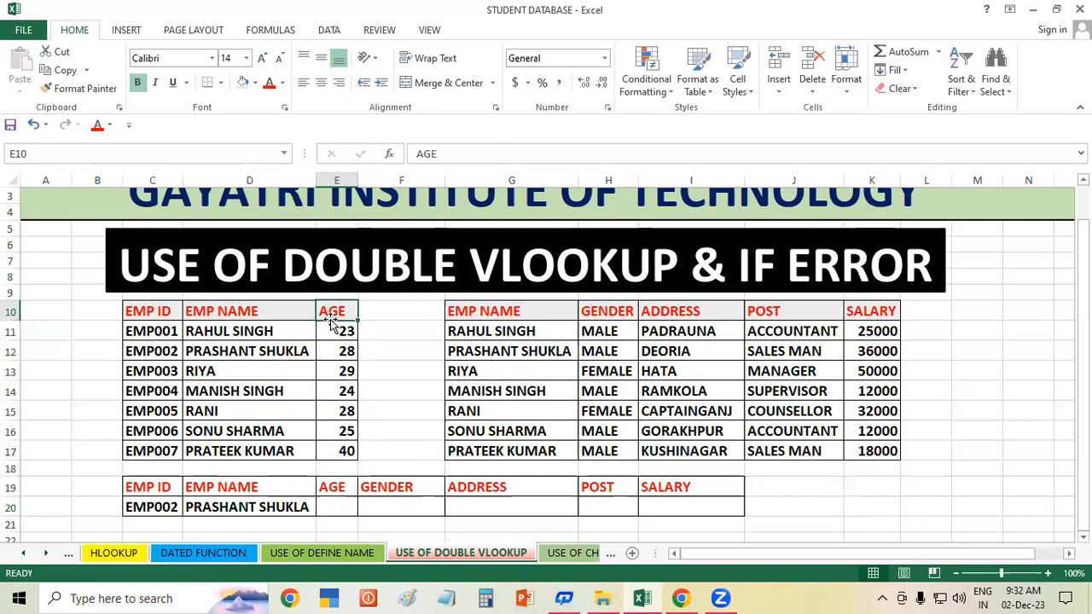
click(335, 511)
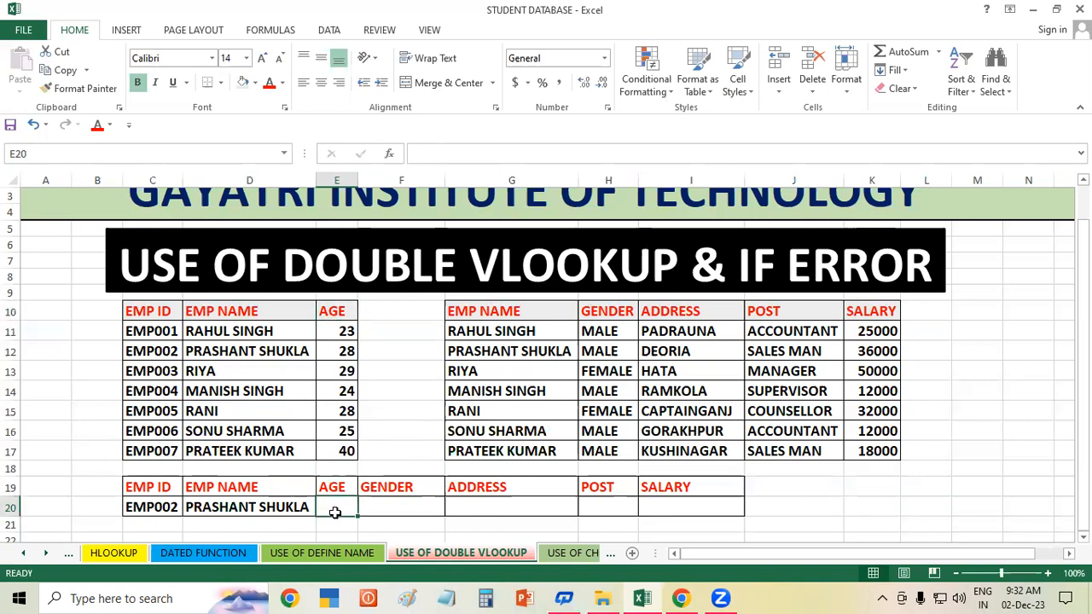
text(=VLOOKUP()
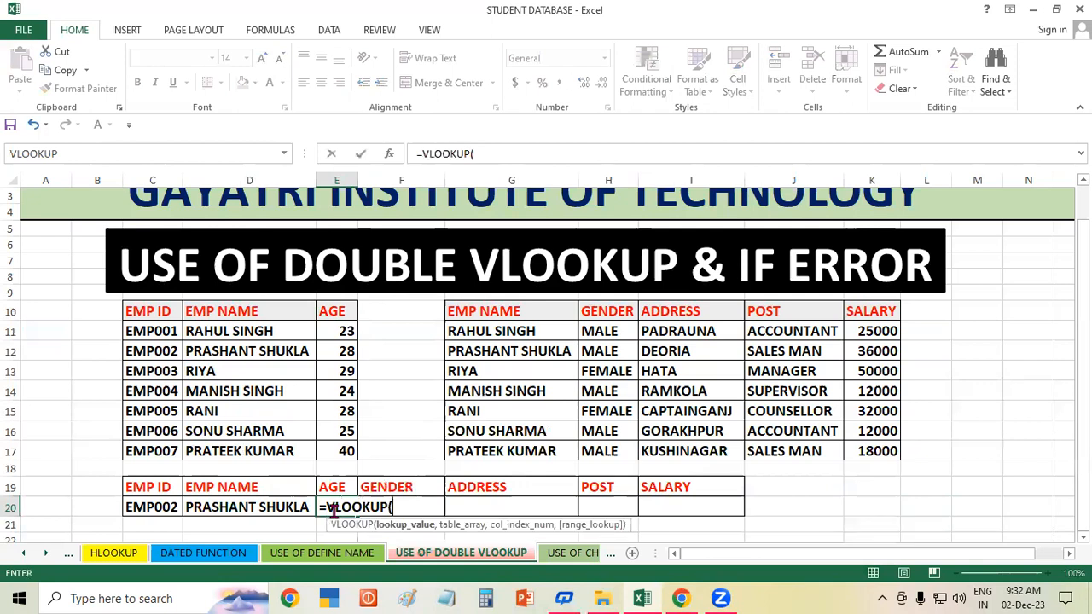
click(160, 507)
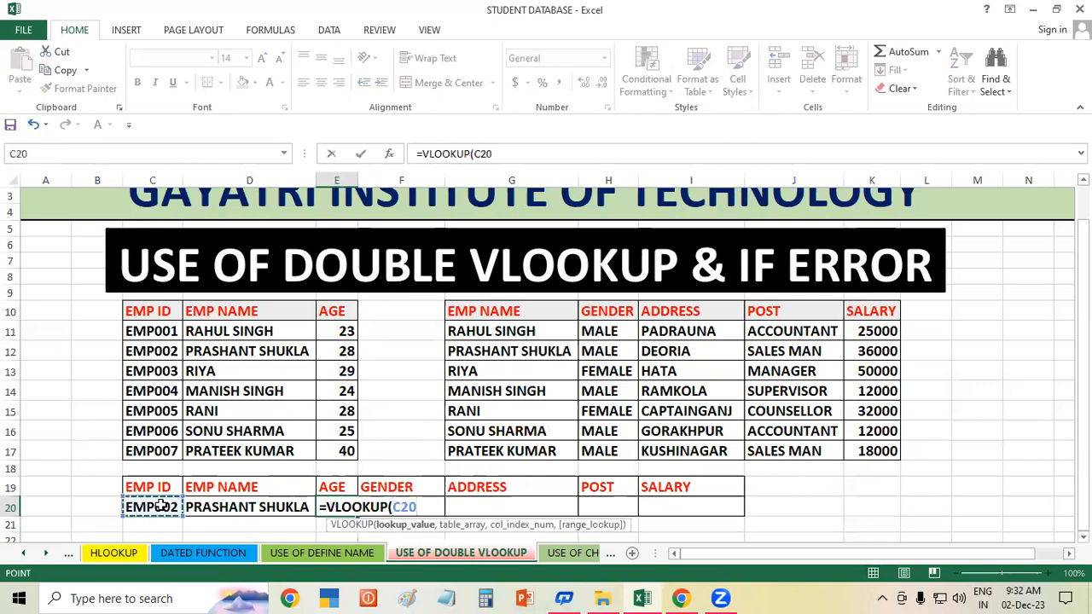
text(,)
drag(145, 314, 341, 453)
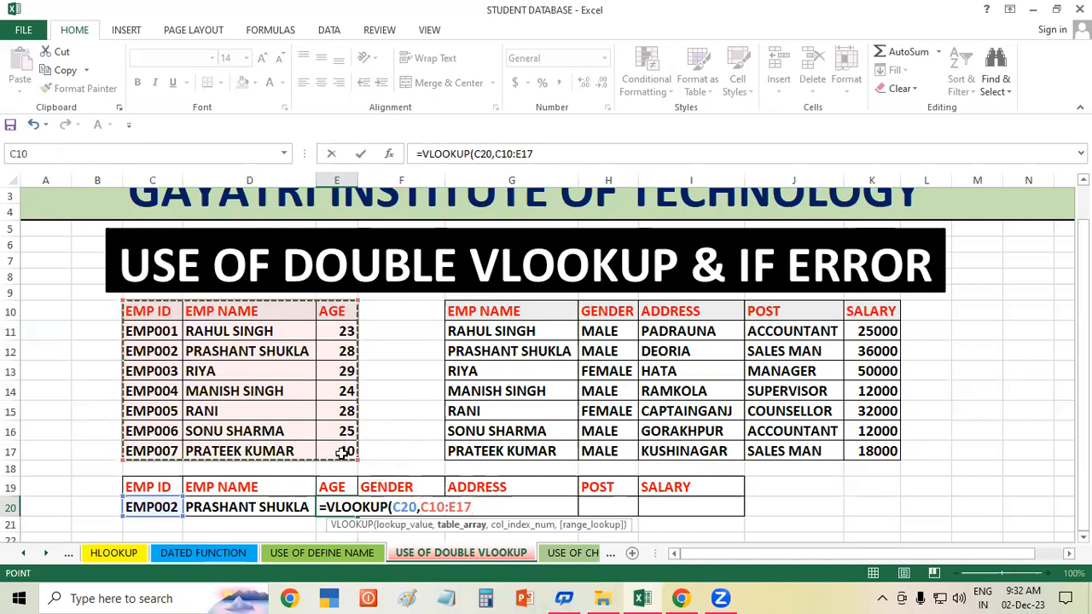
text(,)
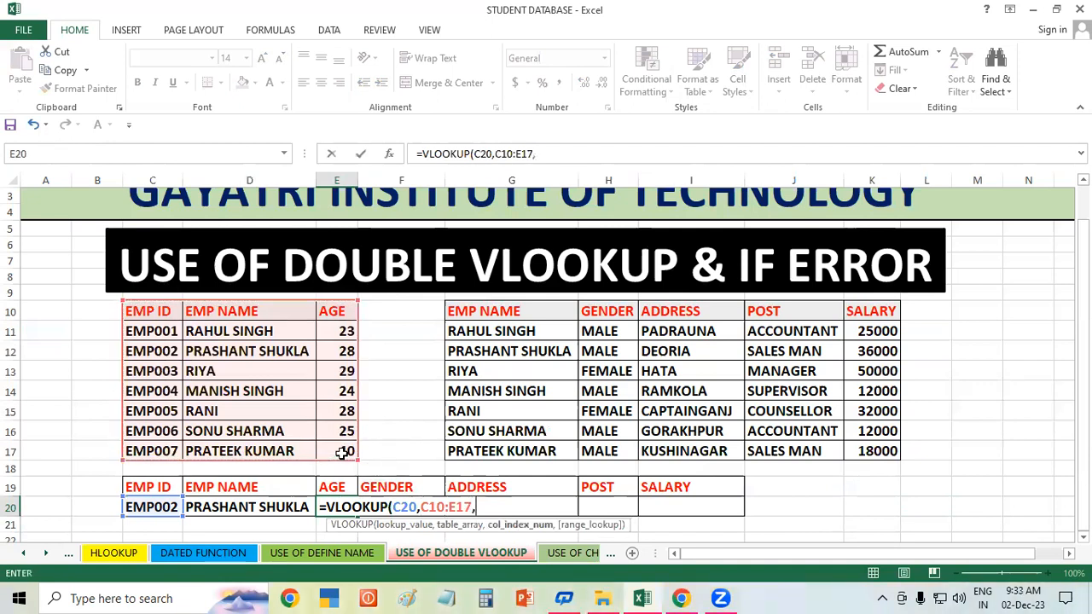
text(3,0)
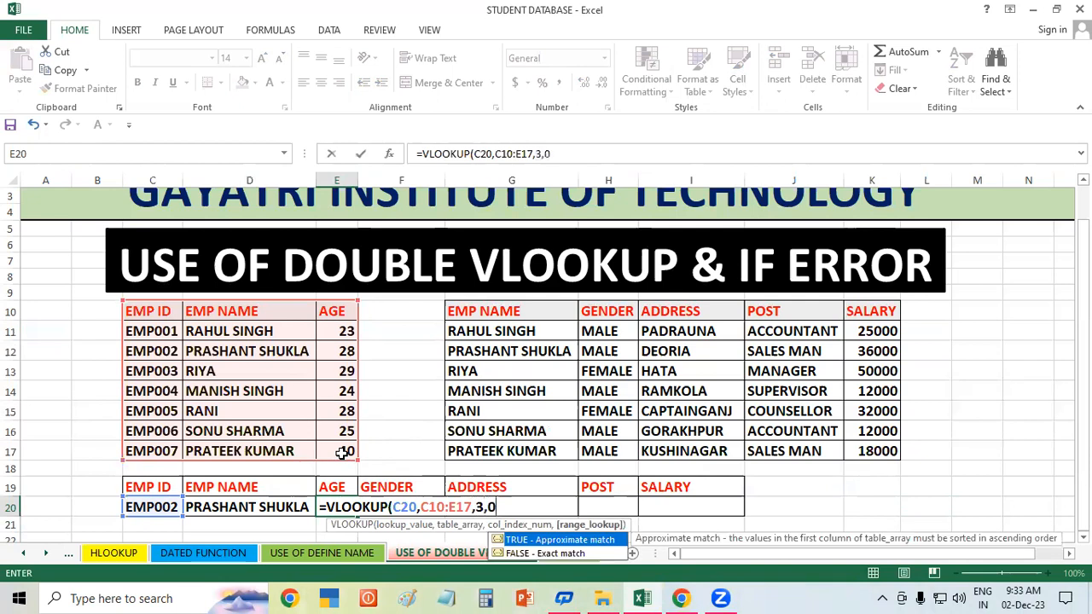
text())
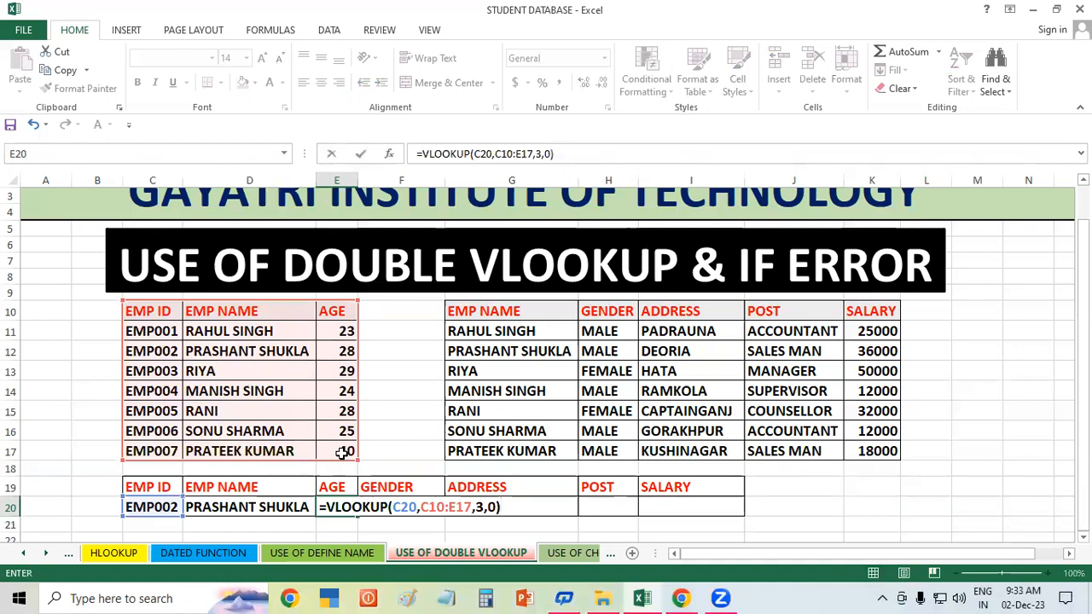
key(Return)
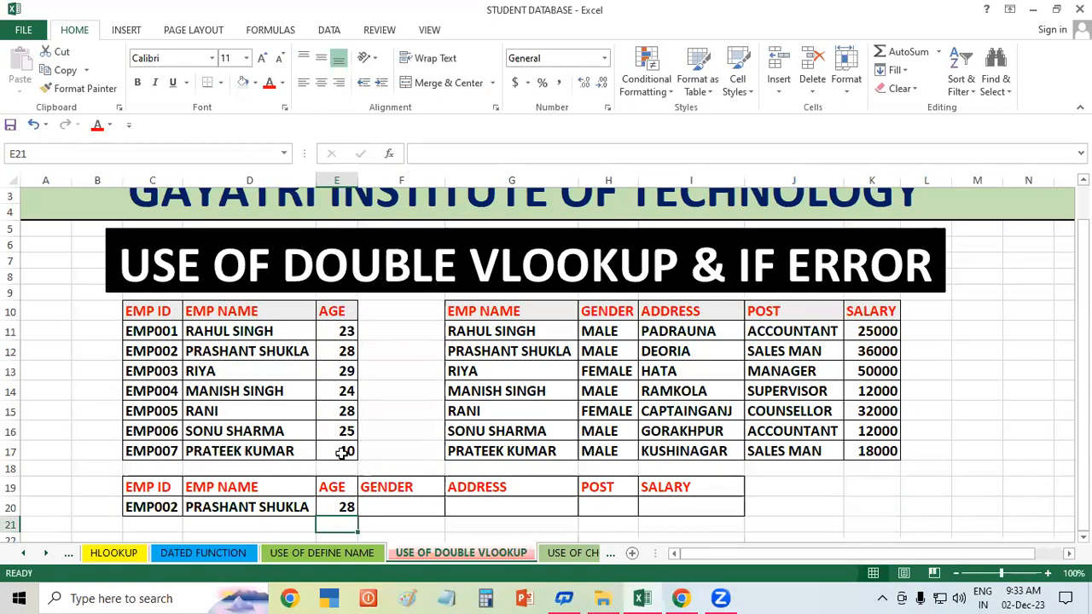
Step: Examine the second table's gender entries, the name lookup in D20 and the blank GENDER and ADDRESS result cells
click(594, 373)
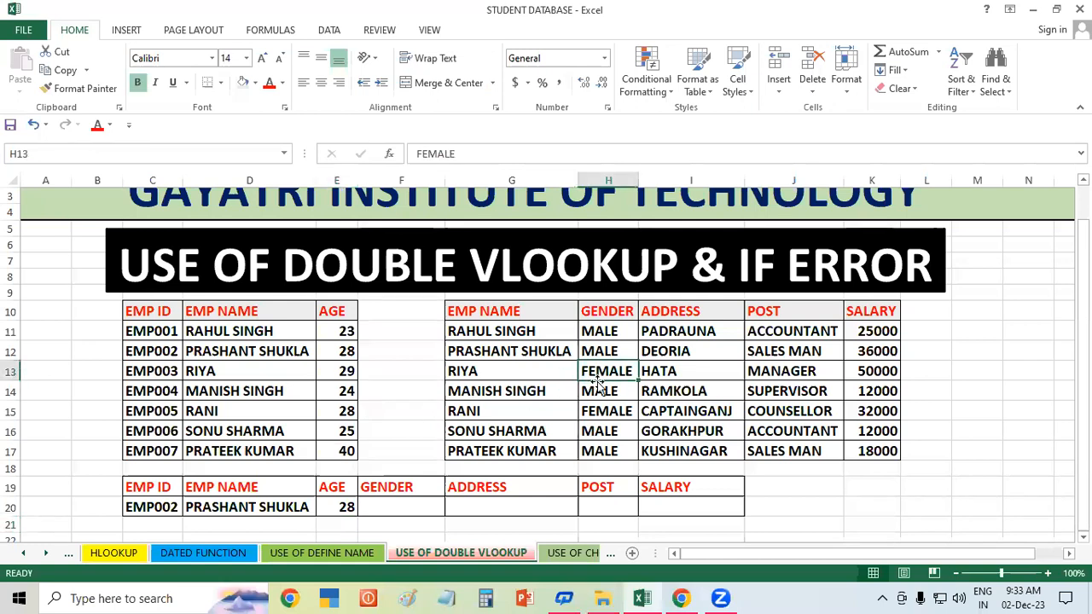
click(606, 412)
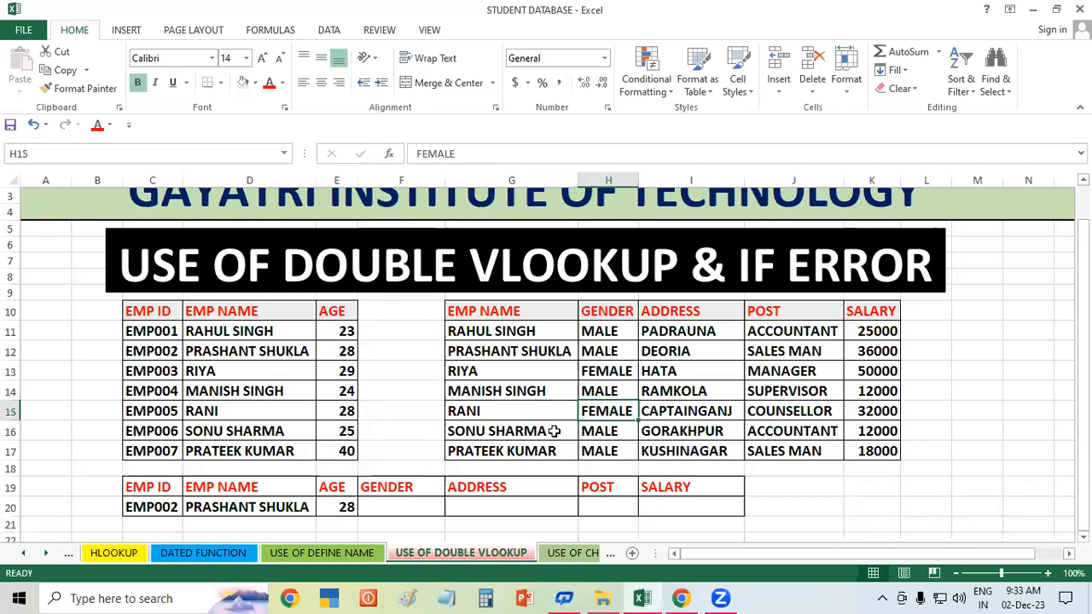
click(266, 506)
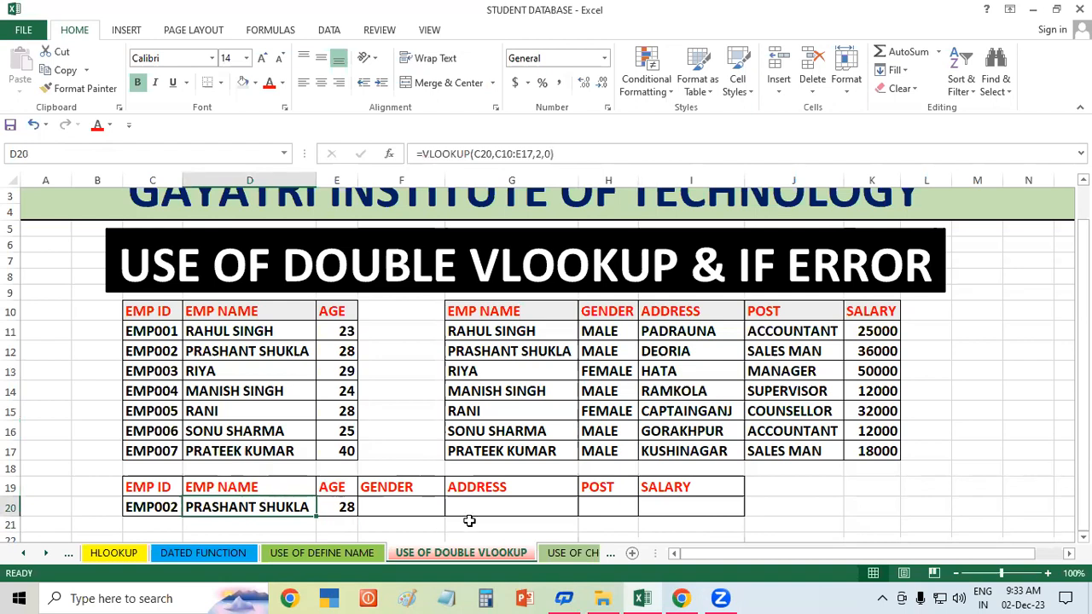
click(421, 504)
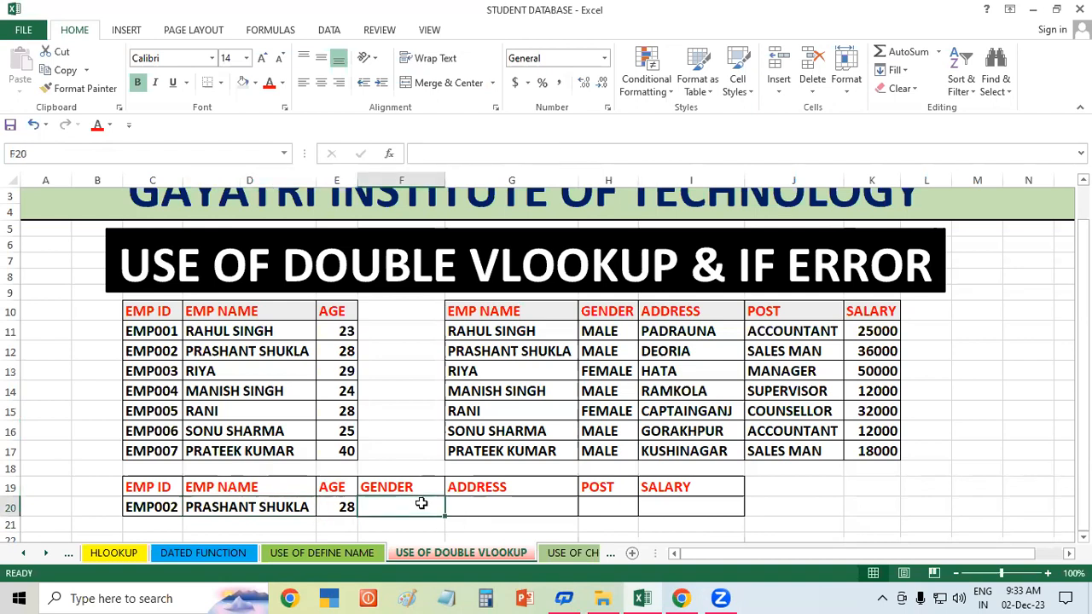
click(273, 504)
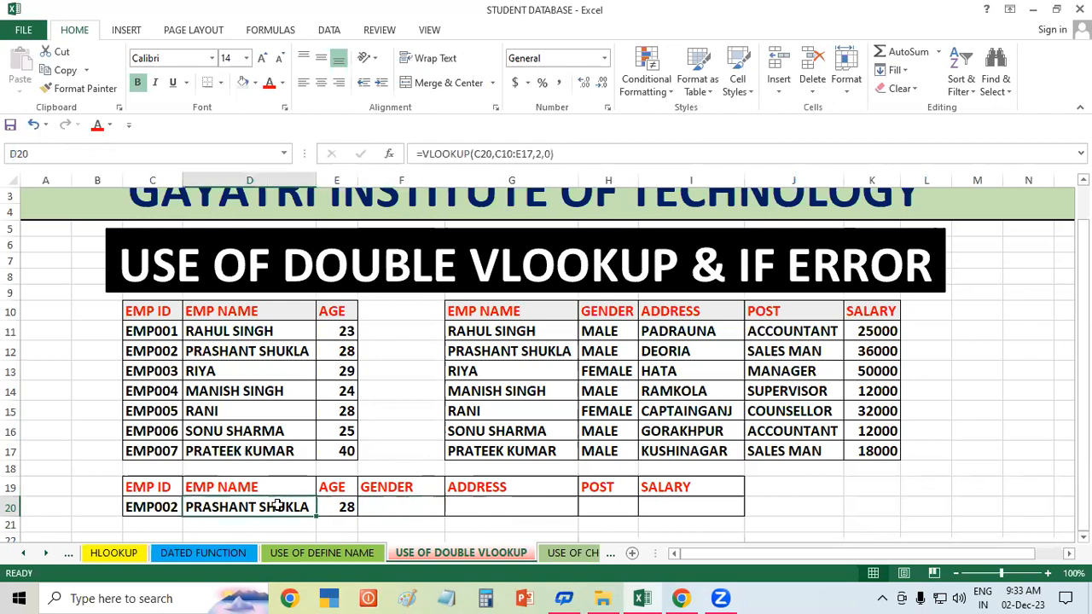
click(408, 500)
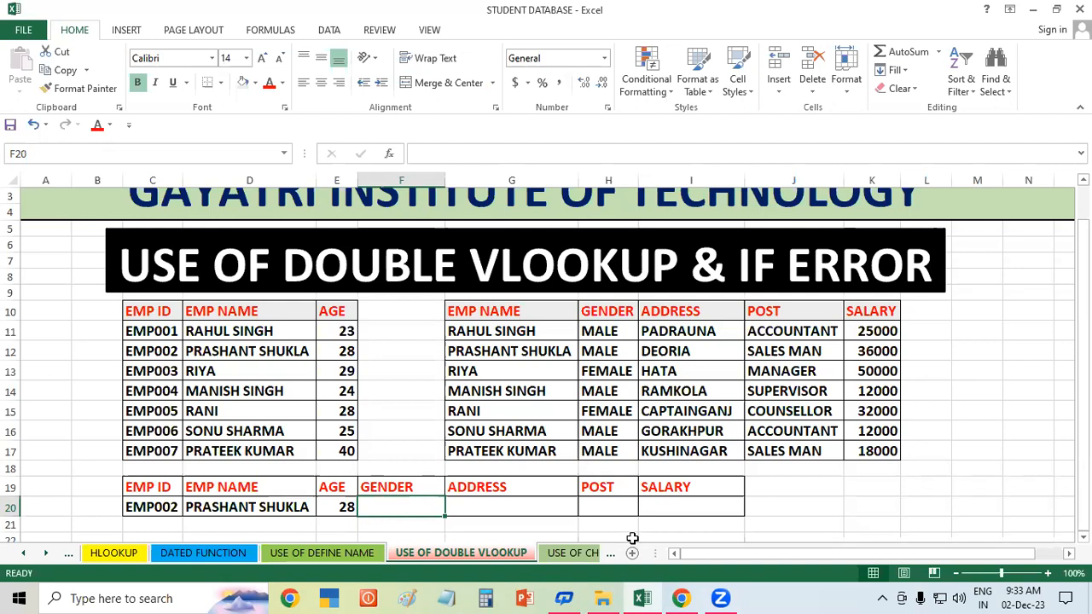
click(514, 503)
Step: Enter =VLOOKUP(C20,C10:E17,2,0) in the GENDER cell F20 to look up the employee's name from the ID
click(369, 504)
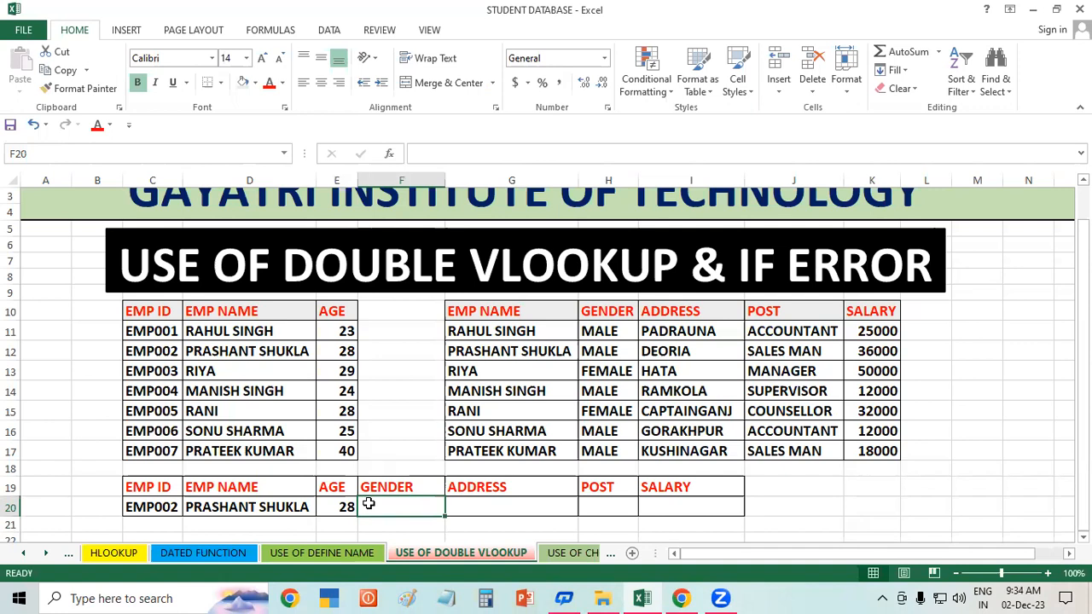
text(=)
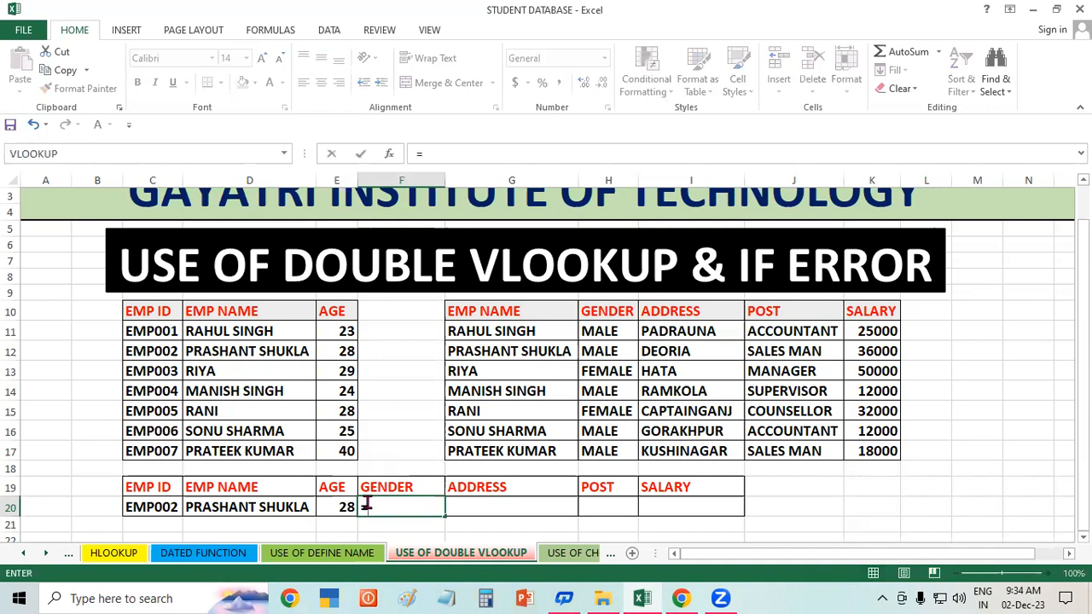
text(VLOOKUP()
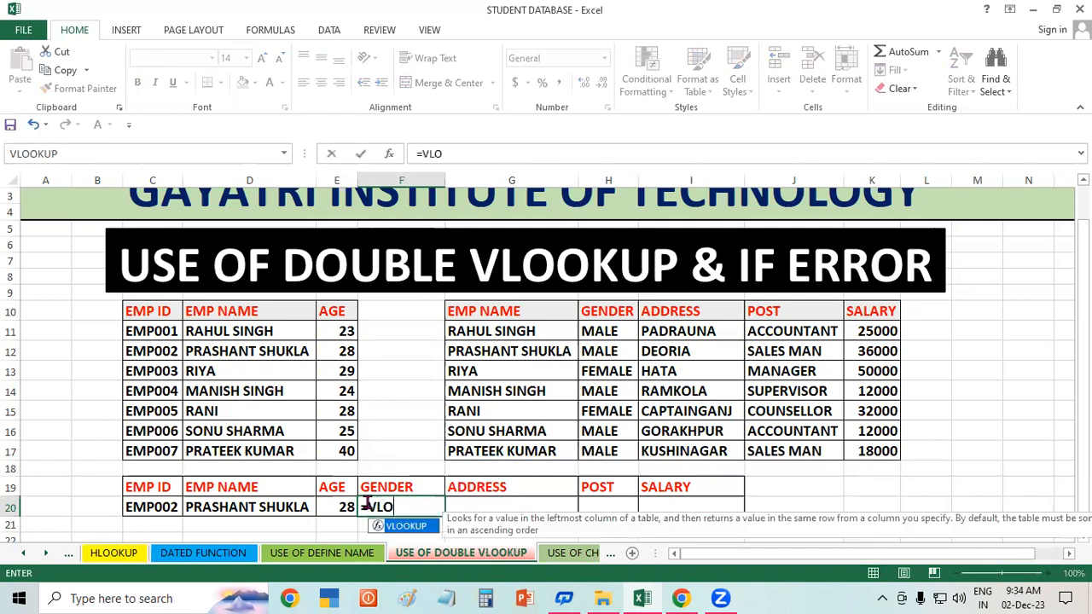
click(139, 507)
text(,)
drag(170, 312, 343, 450)
text(,)
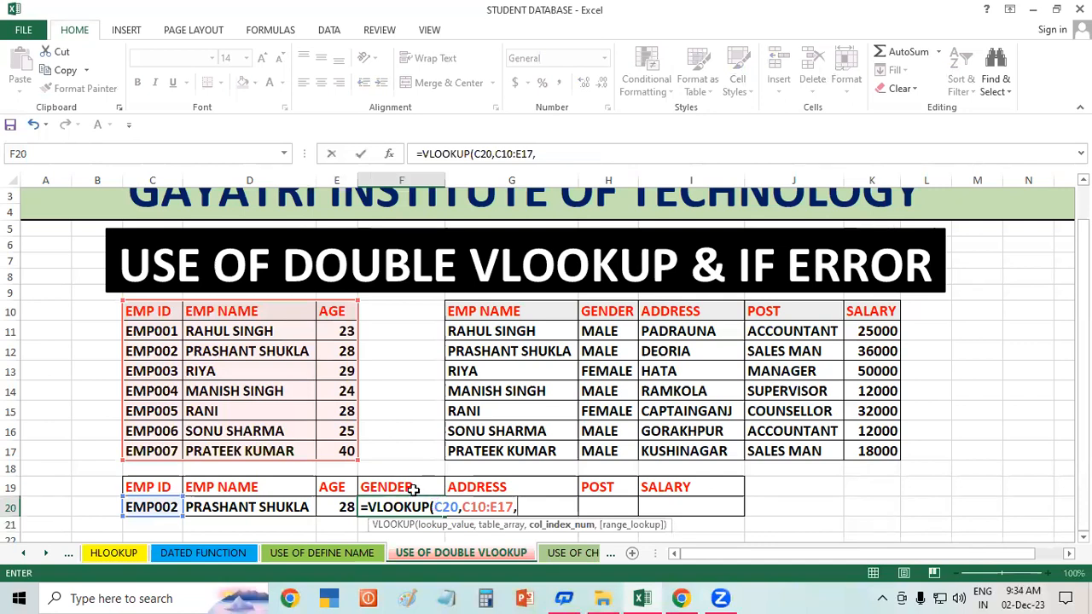
text(2,0))
key(Return)
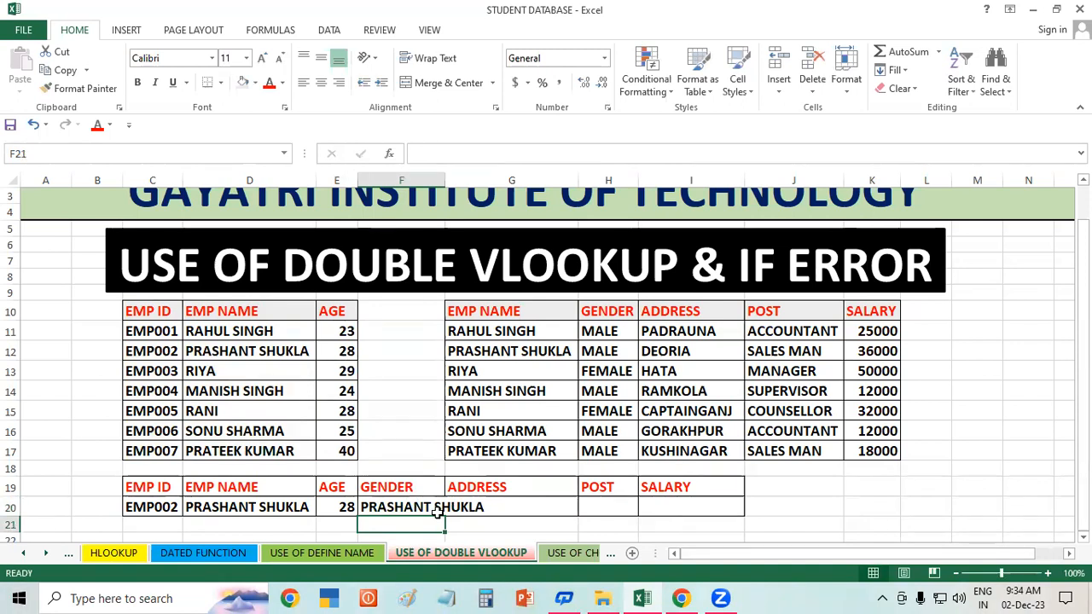
Step: Nest the GENDER lookup in F20 inside a second VLOOKUP, making it =VLOOKUP(VLOOKUP(C20,C10:E17,2,0),G10:K17,2,0)
double_click(430, 503)
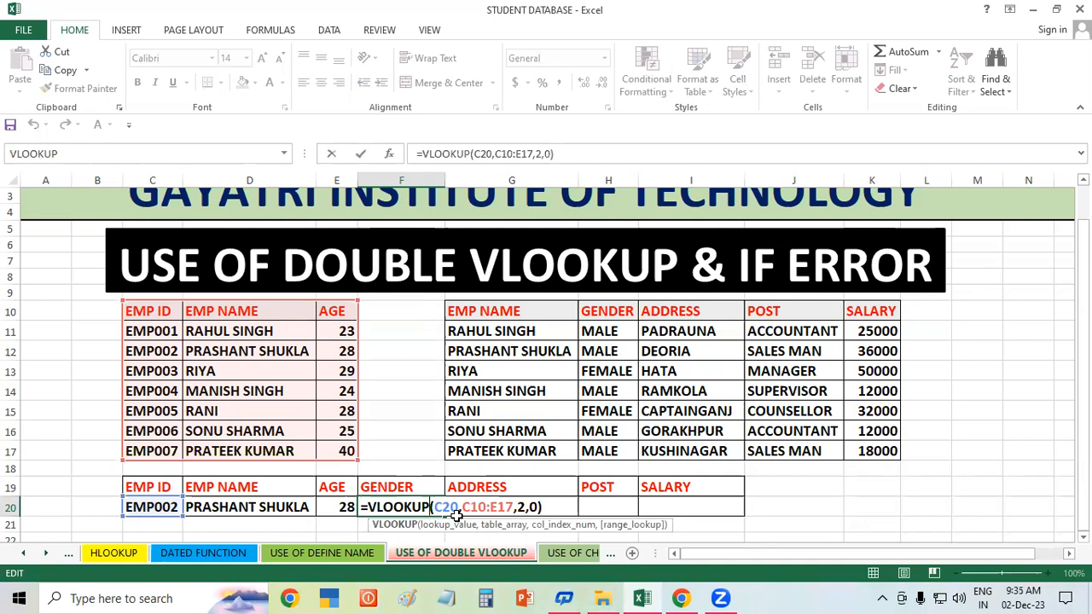
text(()
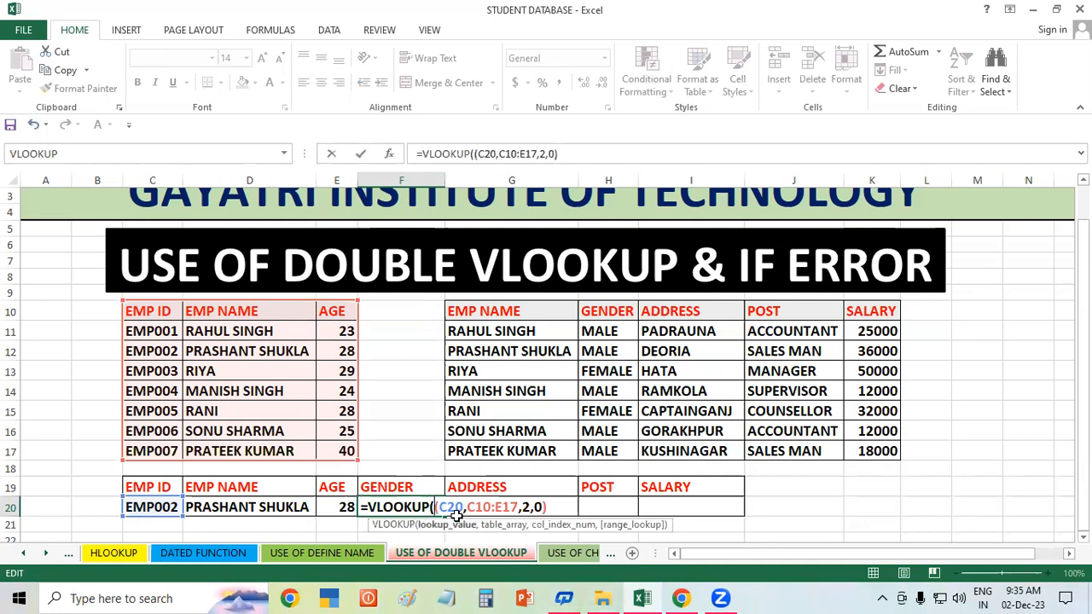
text(VLOOKUP)
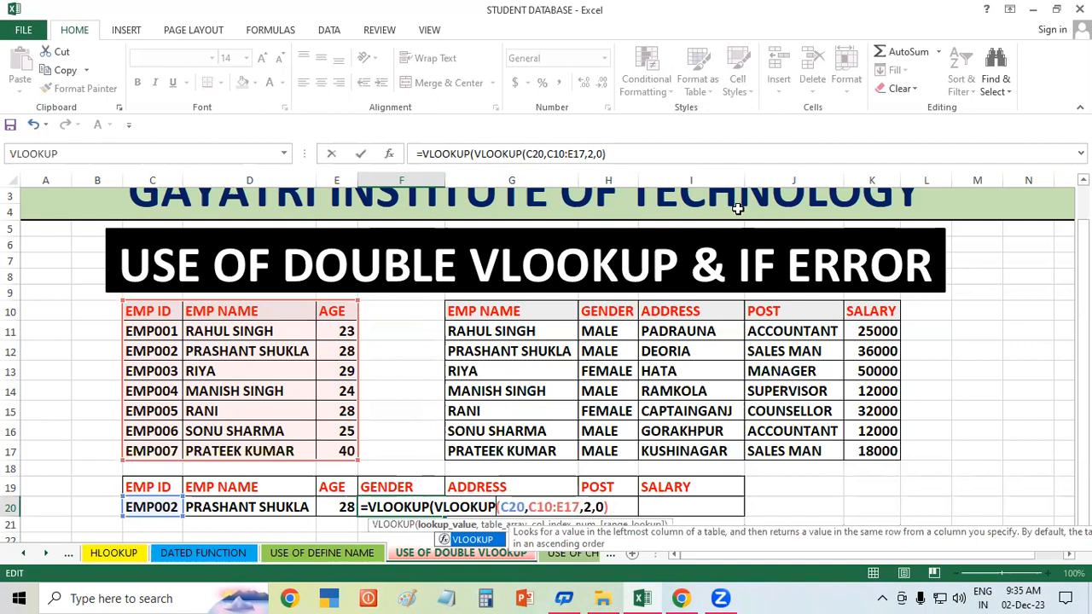
click(621, 504)
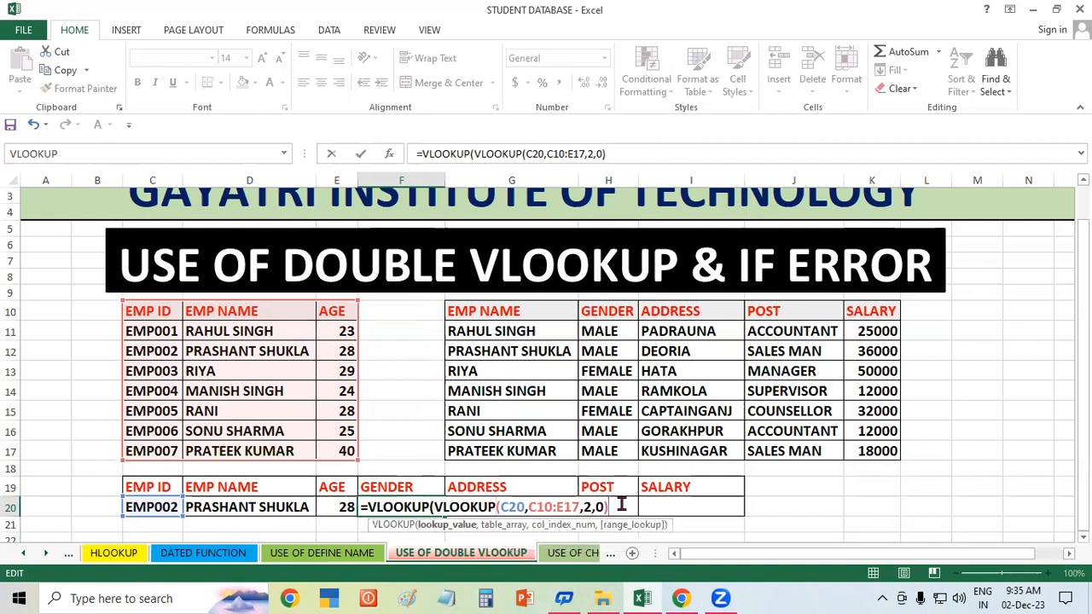
text(,)
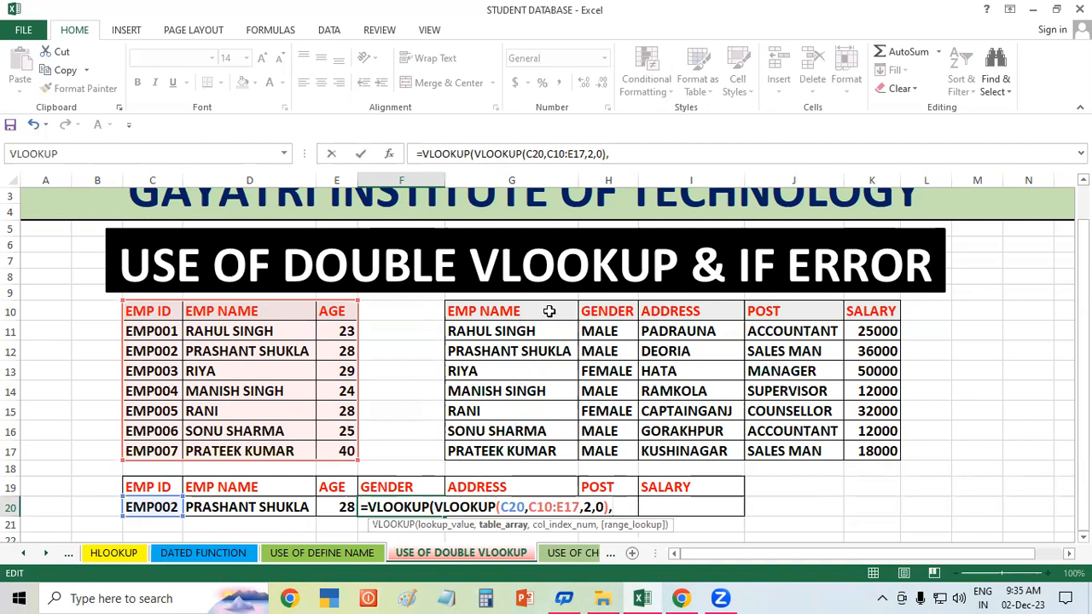
drag(532, 312, 851, 447)
text(,)
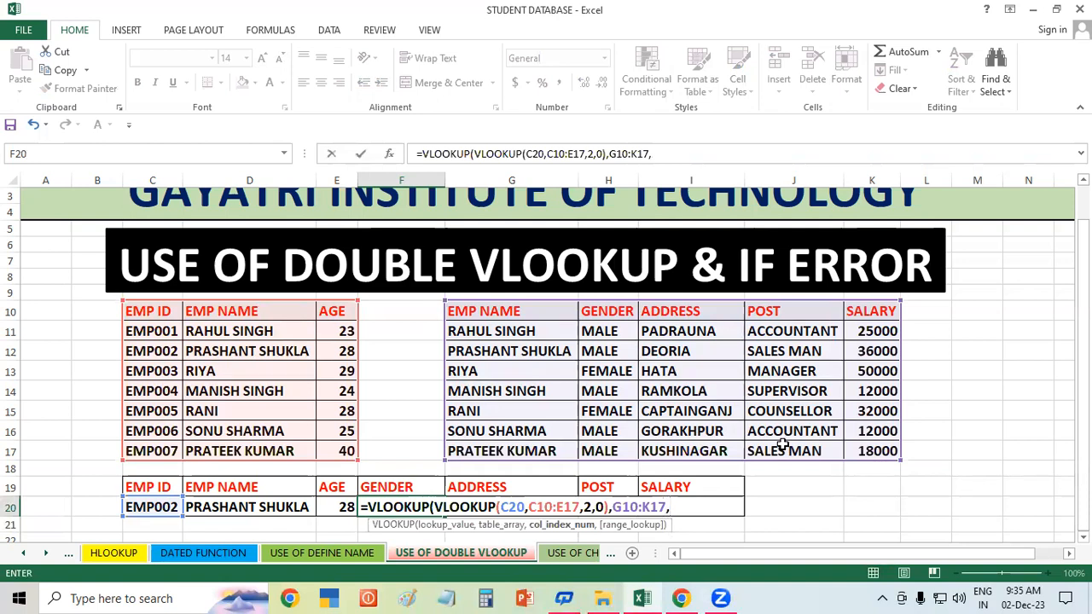
text(2,0))
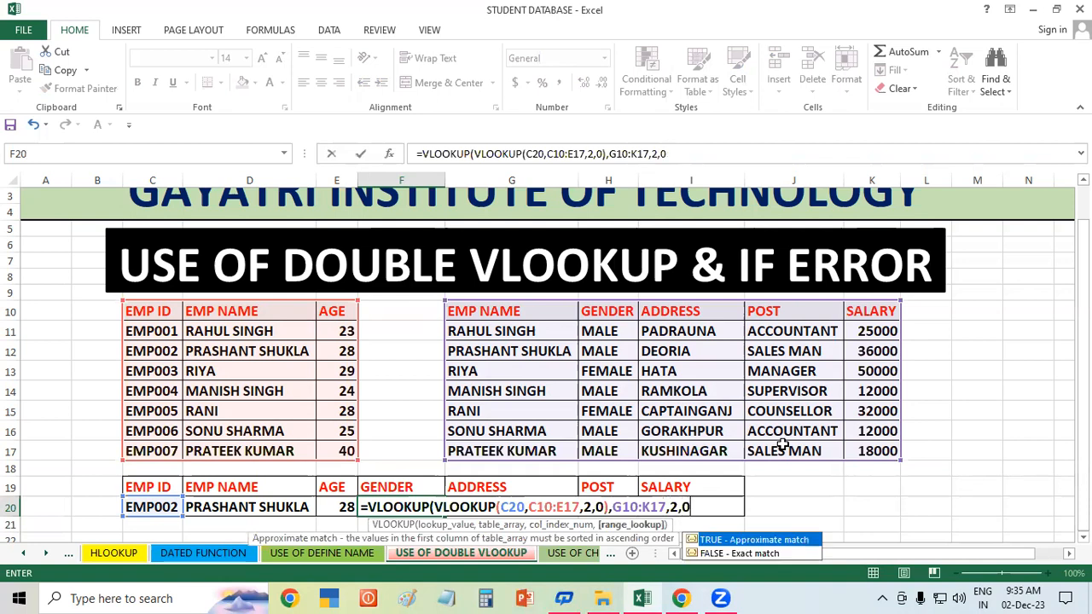
key(Return)
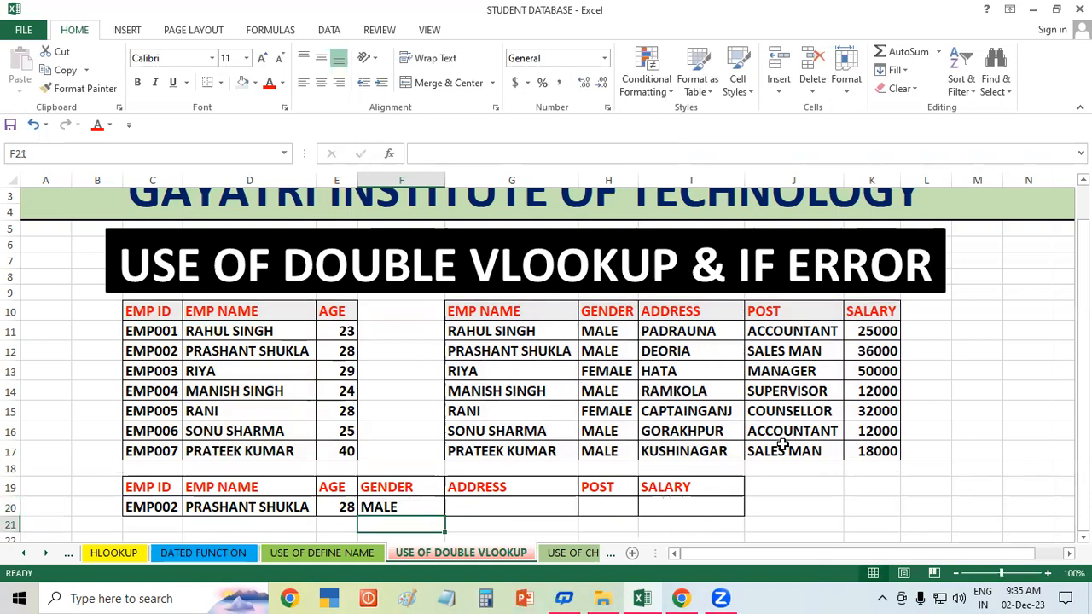
Step: Begin a double VLOOKUP in the ADDRESS cell G20, using VLOOKUP(C20,C10:E17,2,0) as the outer lookup value
click(501, 505)
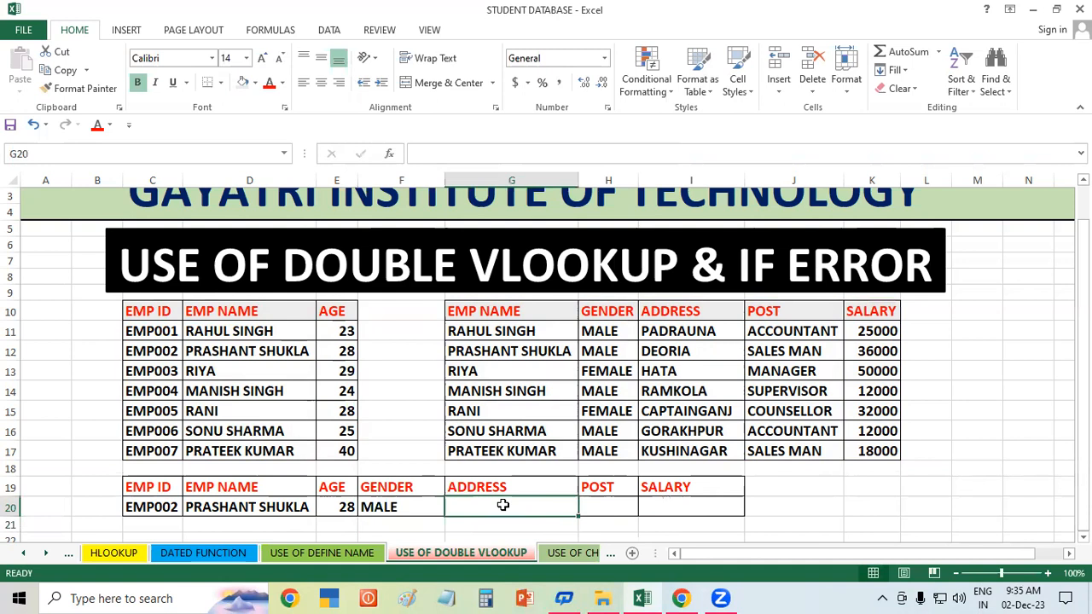
text(=VLOO)
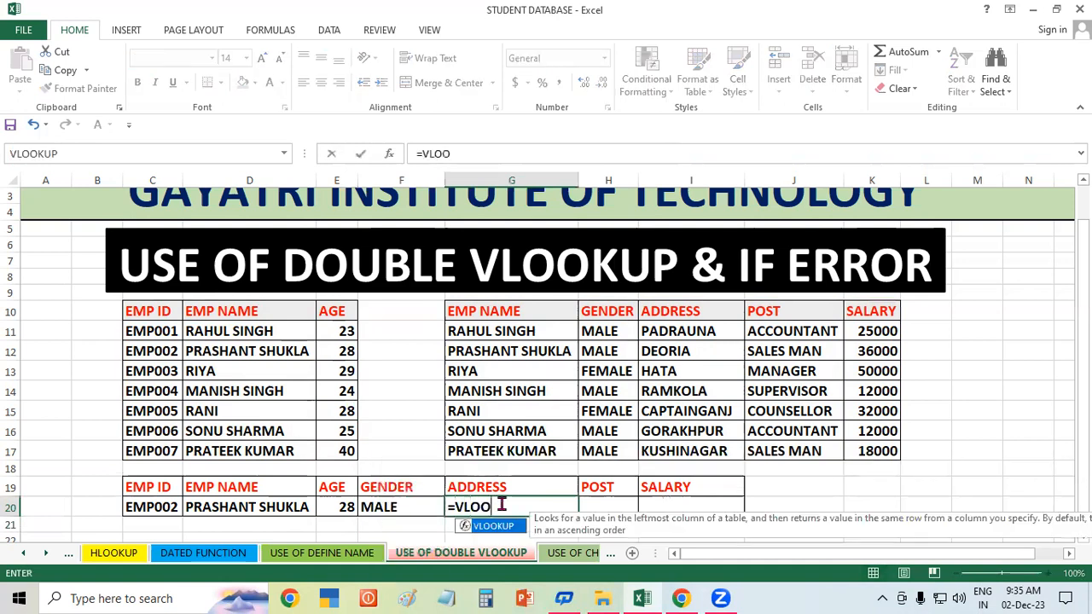
key(Tab)
text(VLOO)
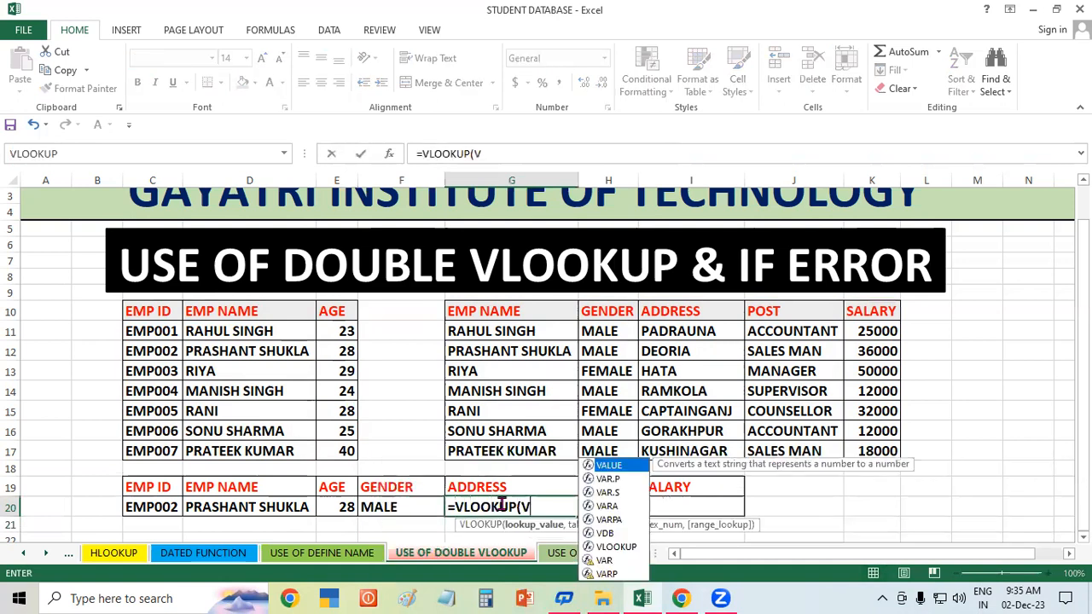
key(Tab)
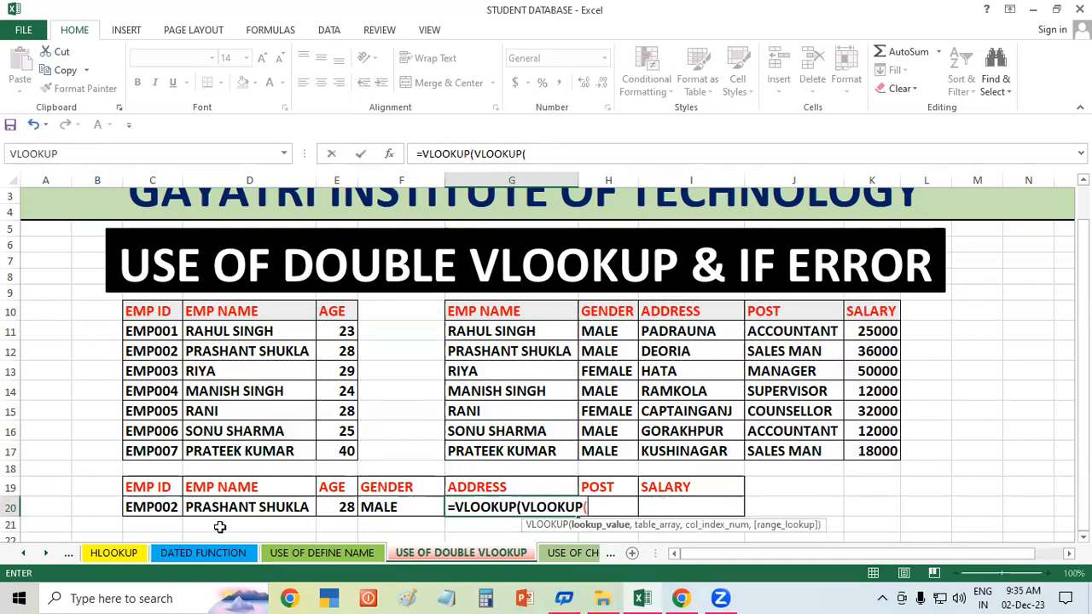
click(154, 509)
text(,)
drag(165, 313, 350, 450)
text(,)
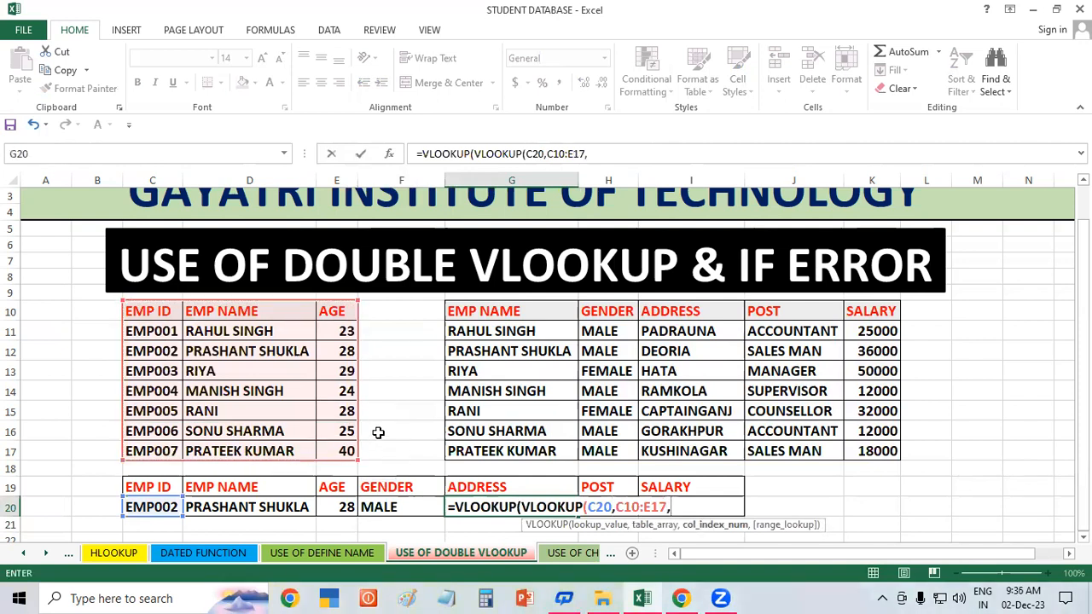
text(2,0)
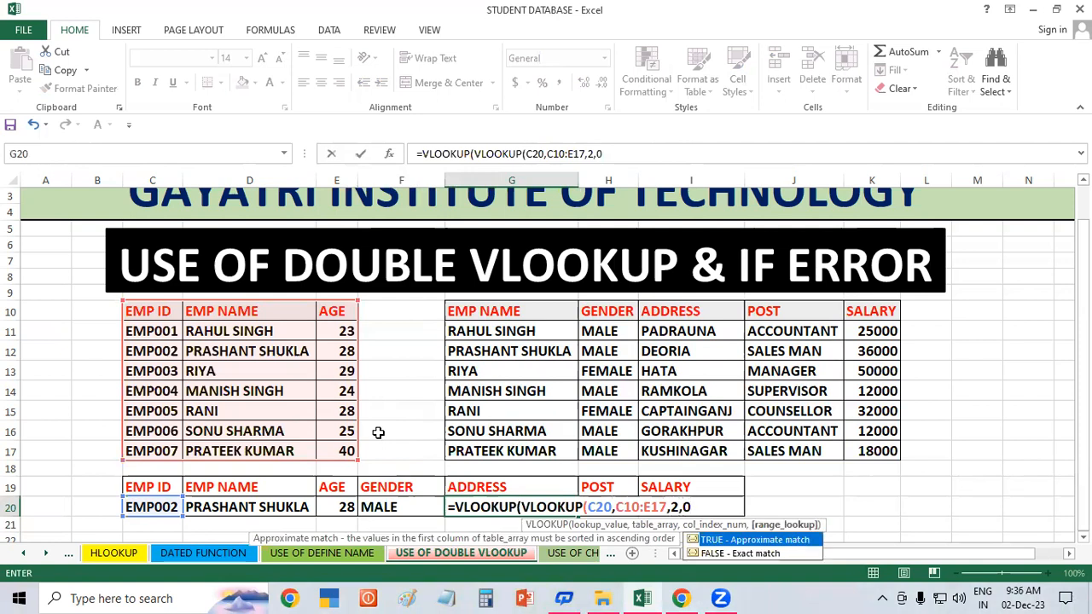
key(Escape)
text(),)
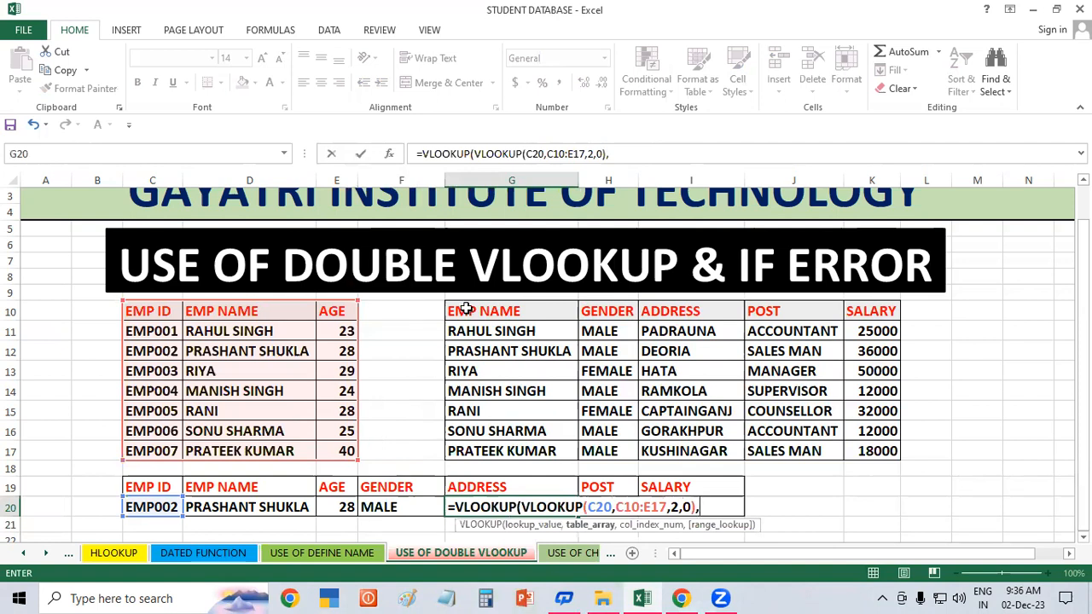
Step: Complete the ADDRESS formula in G20 with table array G10:K17, column index 3 and range lookup 0
drag(461, 308, 853, 452)
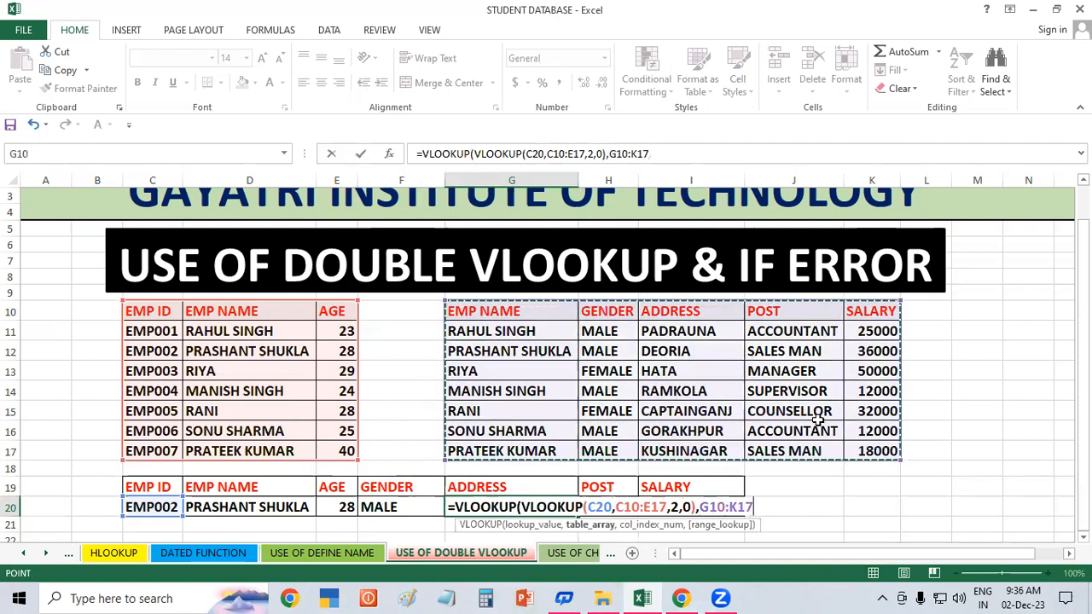
text(,)
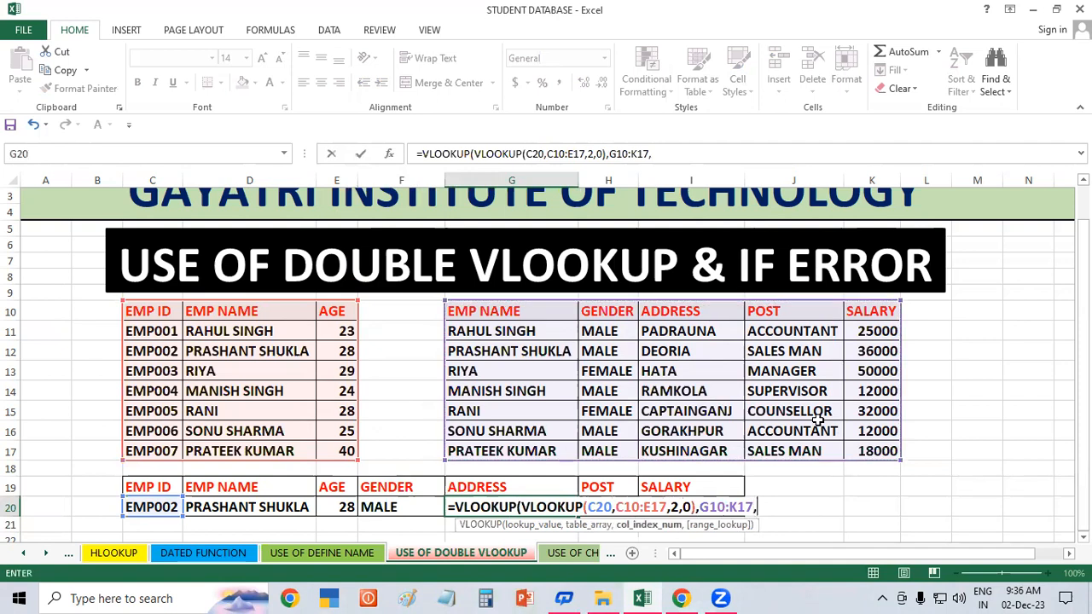
text(3,0)
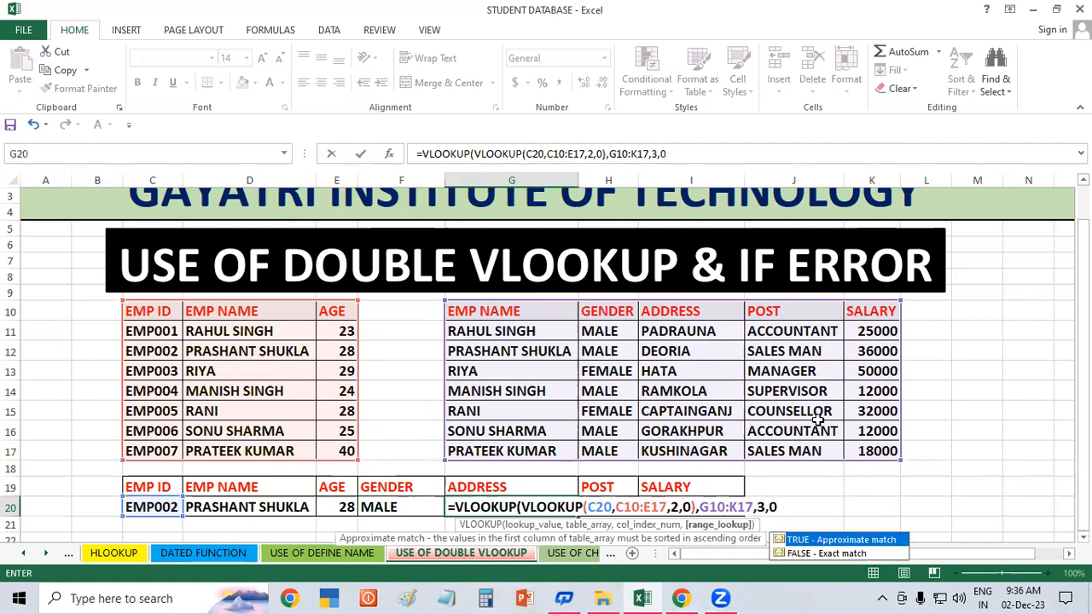
text())
key(Return)
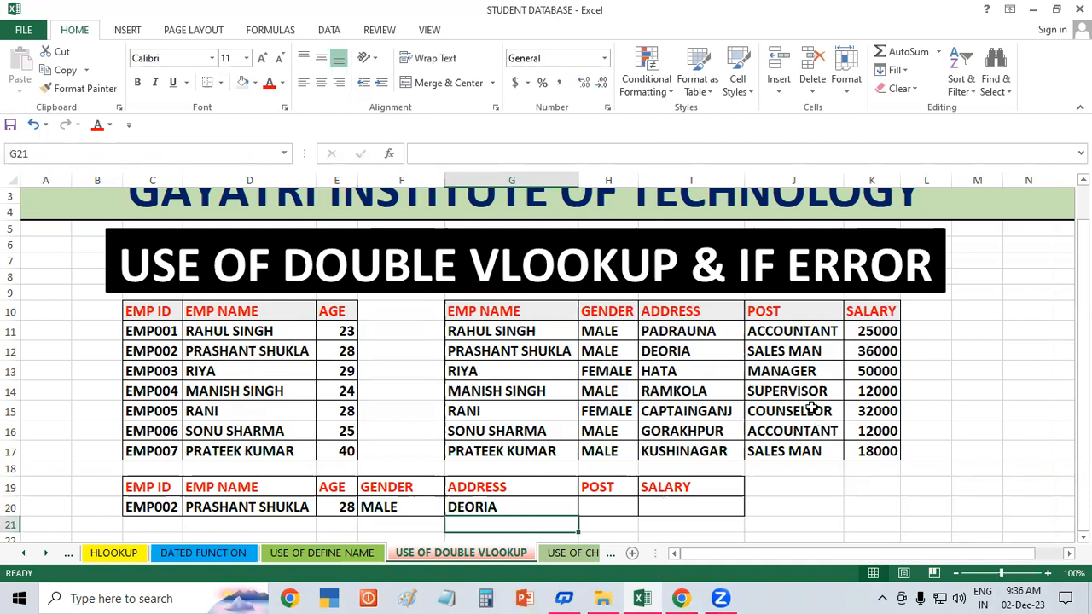
Step: Examine the GENDER formula in F20, the blank POST cell H20, and the EMP002 employee's record and posts in the second table
click(419, 499)
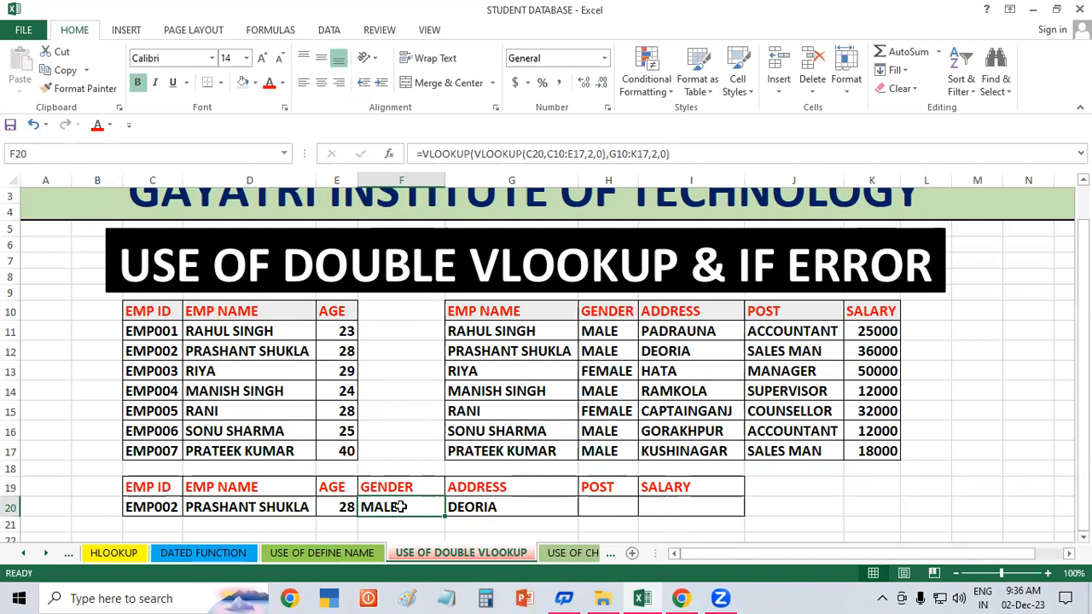
click(614, 503)
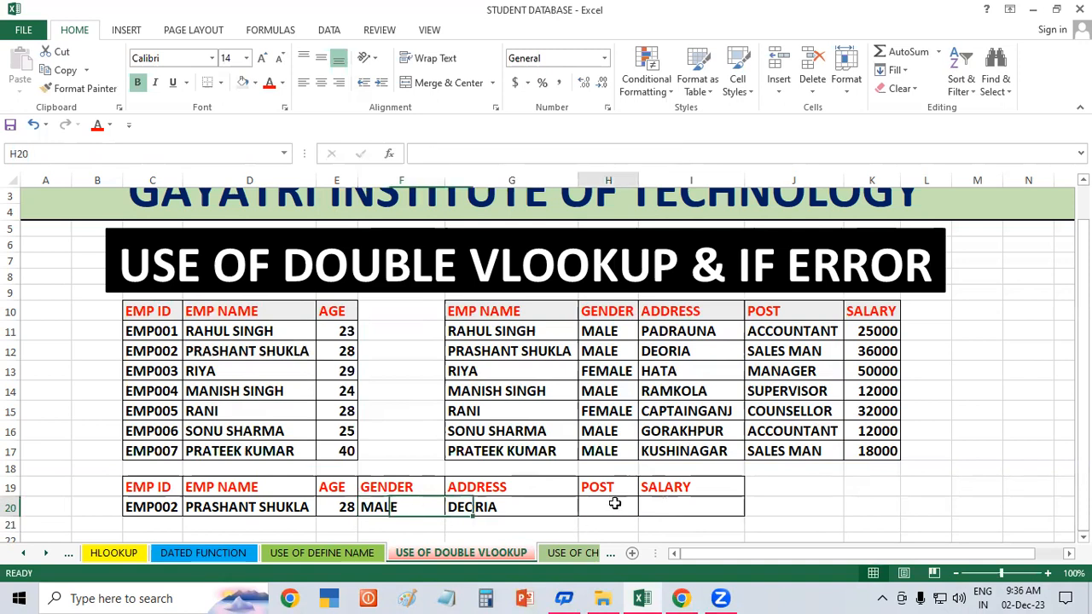
click(258, 506)
drag(545, 351, 771, 351)
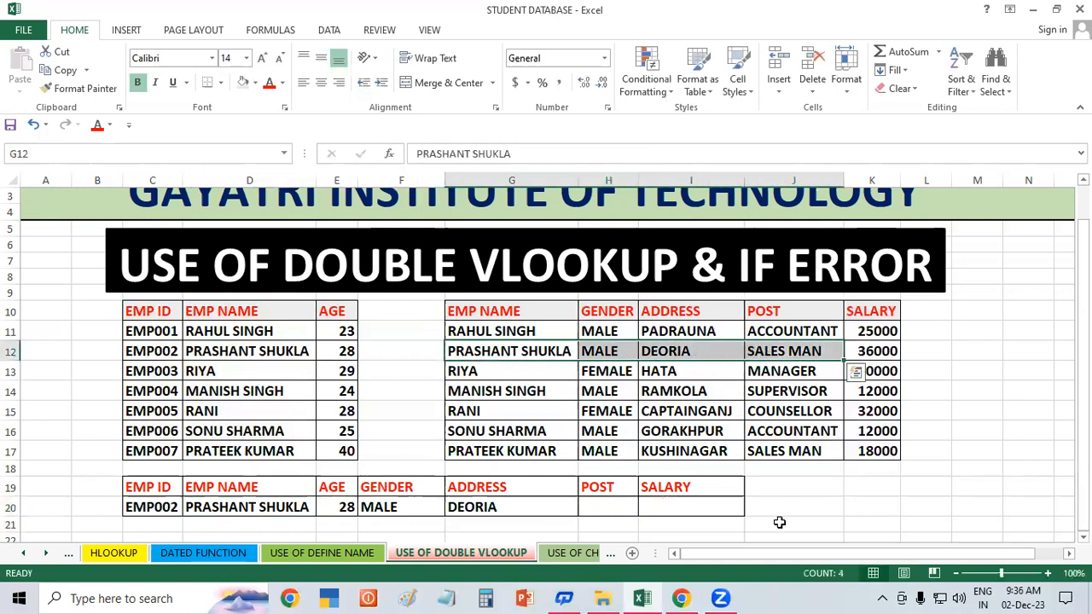
click(797, 503)
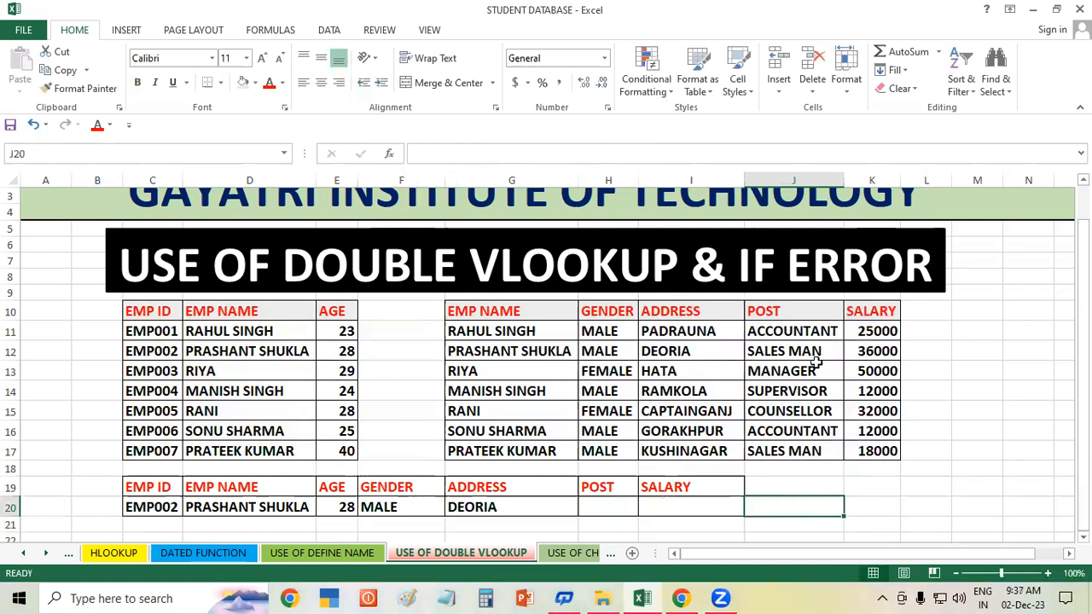
drag(822, 331, 821, 401)
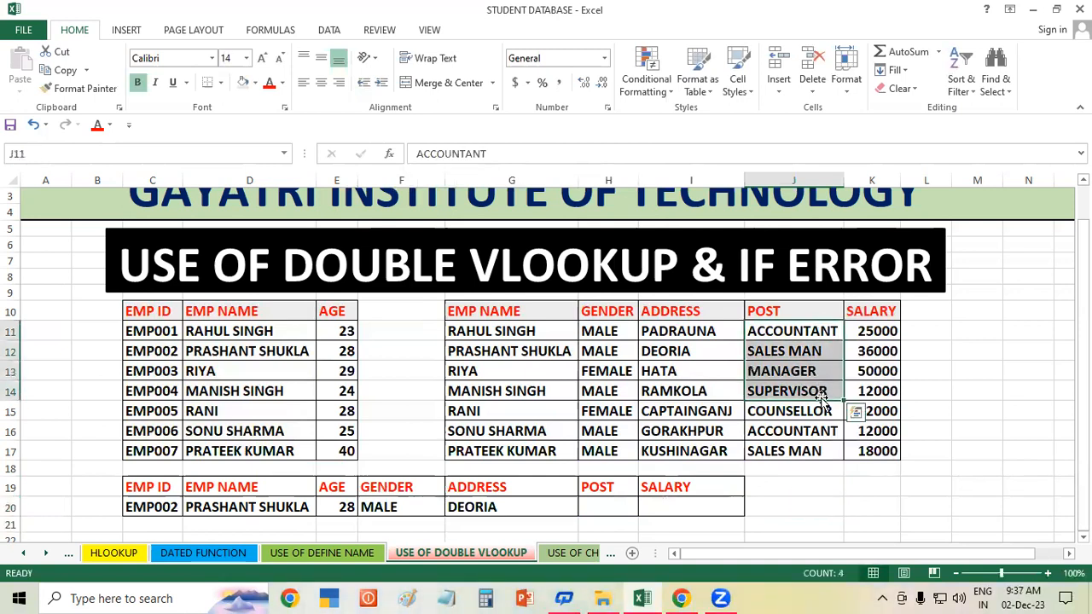
click(795, 503)
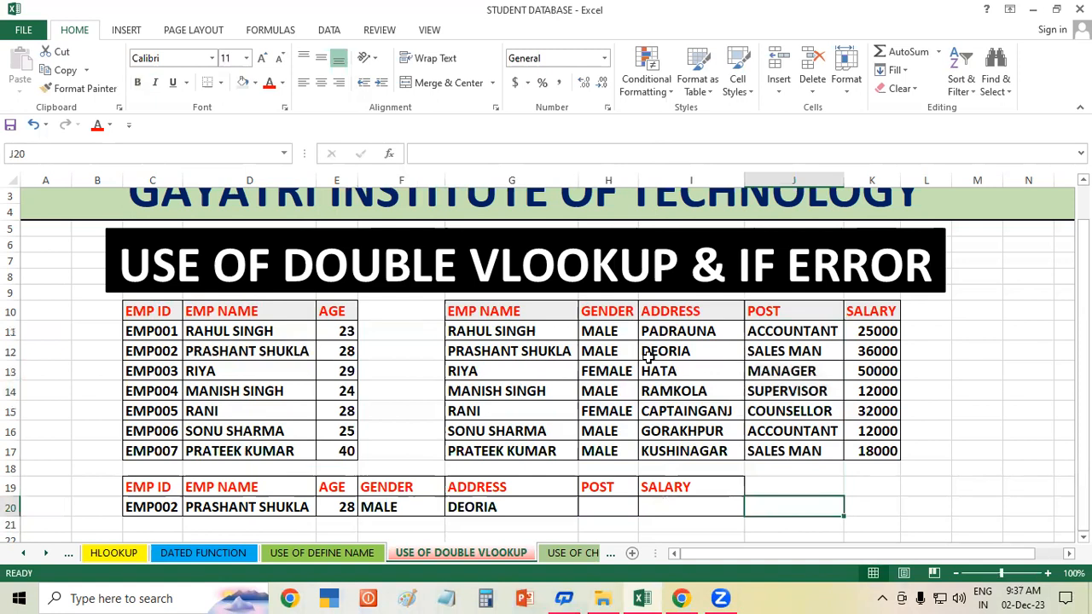
Step: Compare each employee name with its corresponding post in rows 11 to 17 of the second table
click(776, 332)
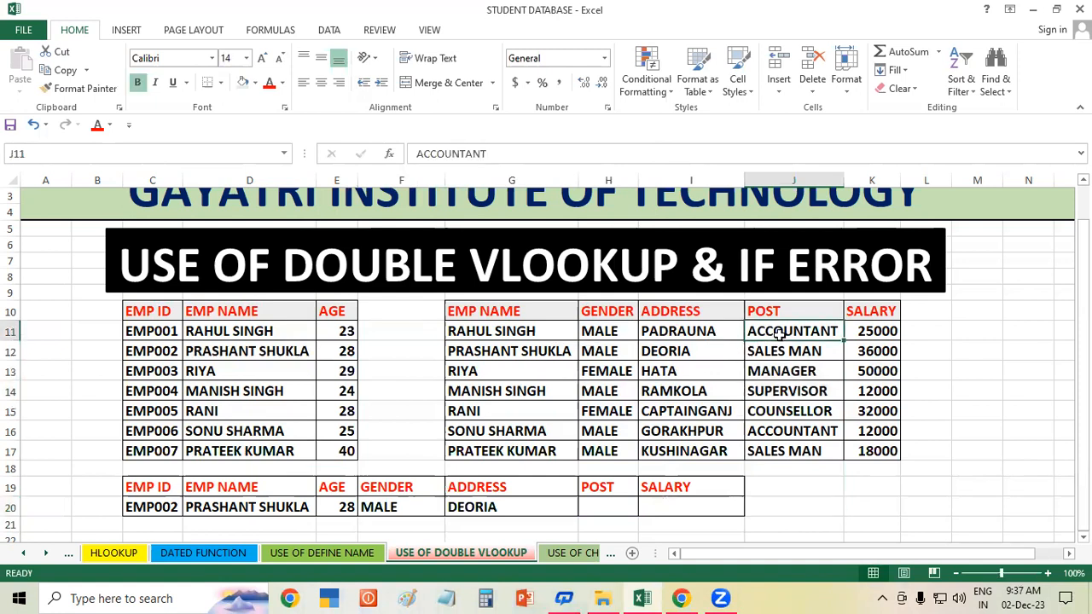
click(522, 347)
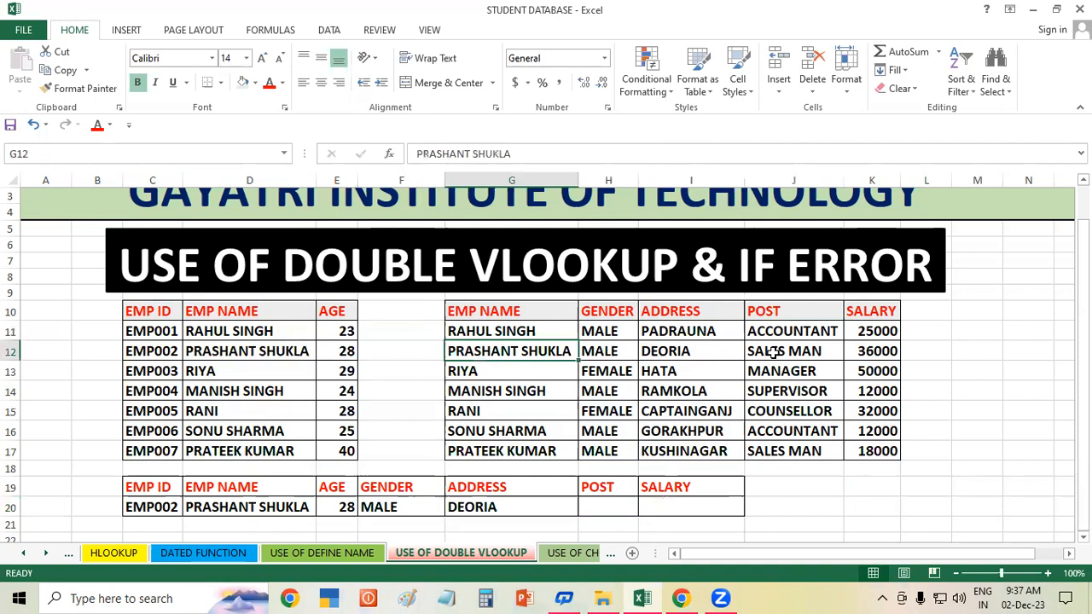
click(771, 350)
click(523, 370)
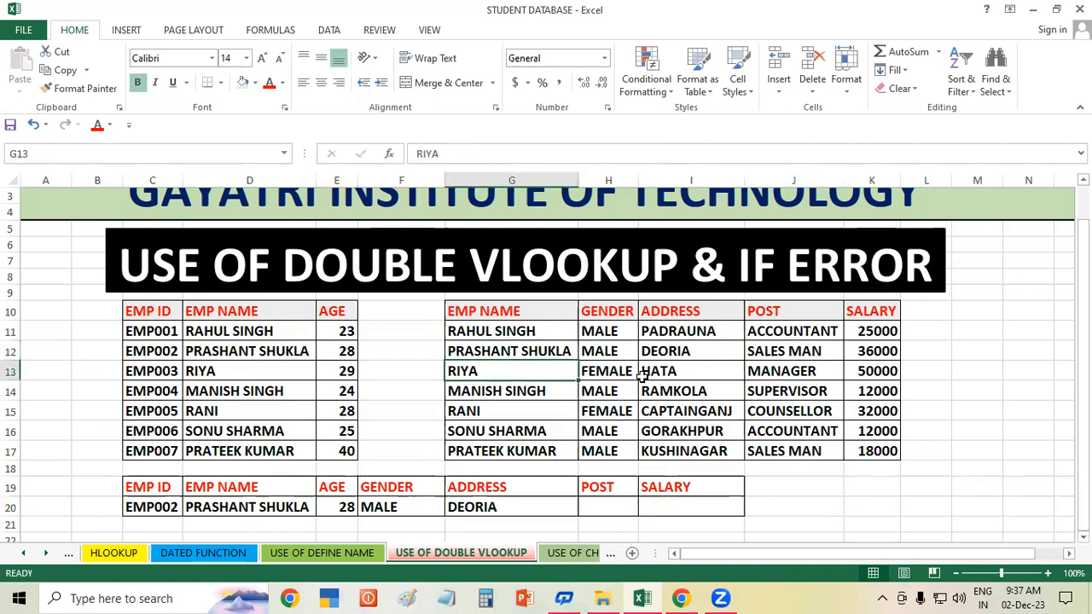
click(822, 377)
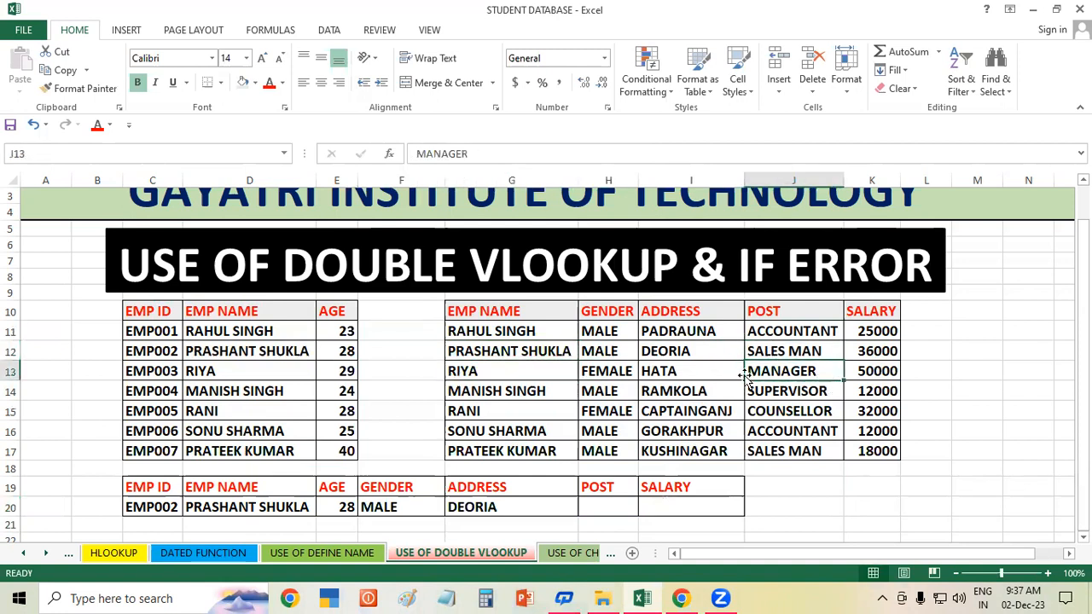
click(524, 386)
click(789, 390)
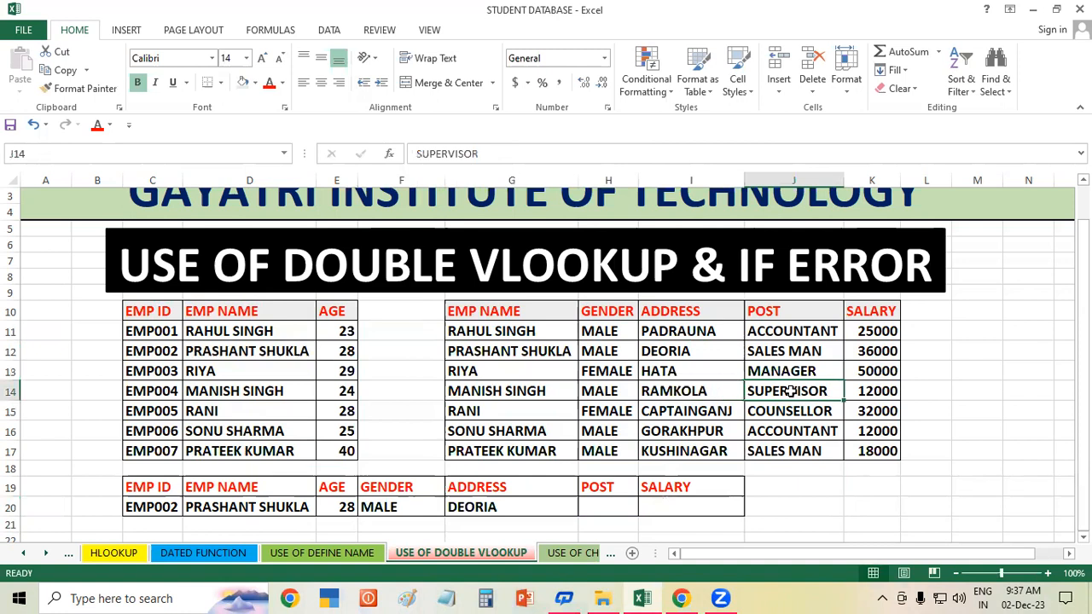
click(530, 413)
click(747, 415)
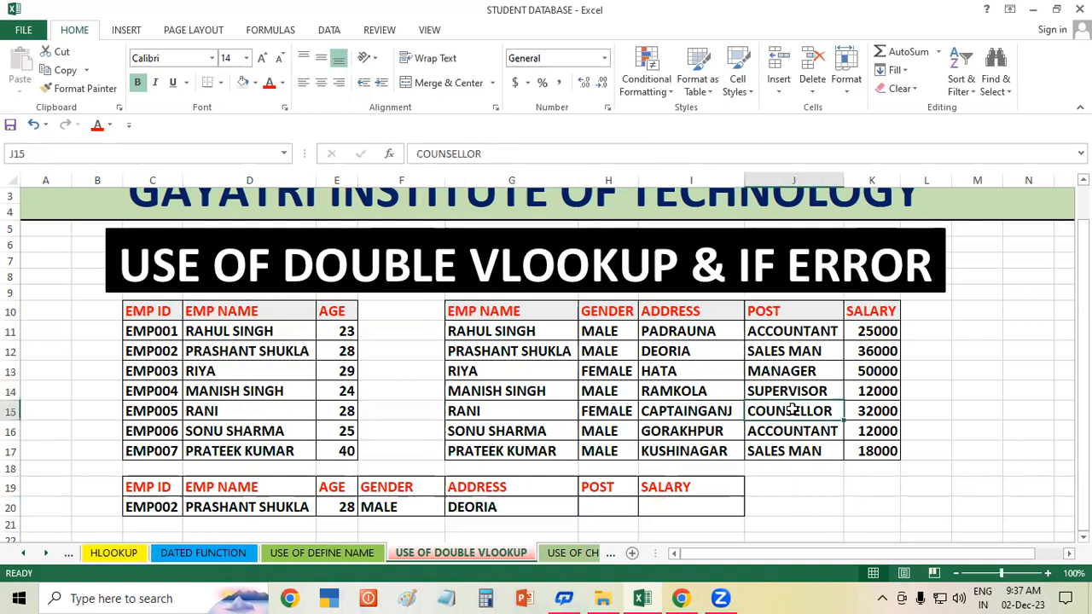
click(538, 433)
click(781, 436)
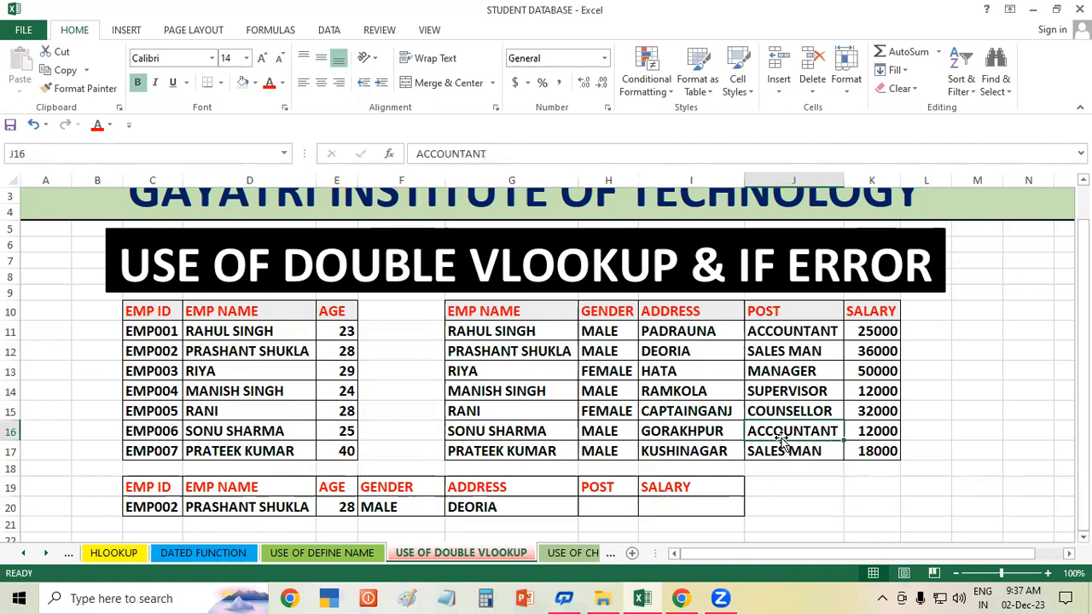
click(552, 453)
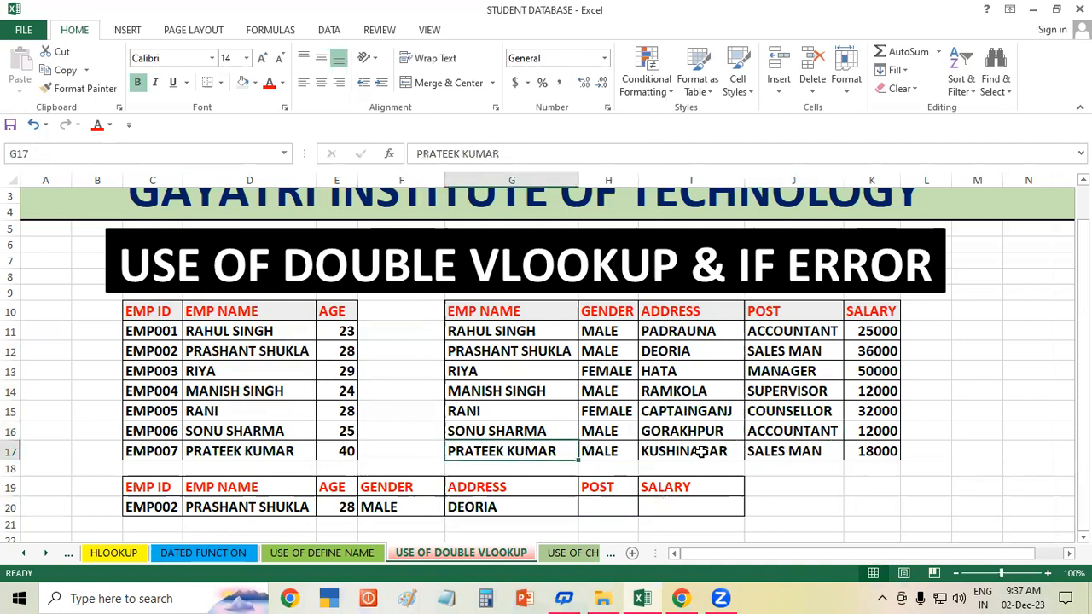
click(770, 449)
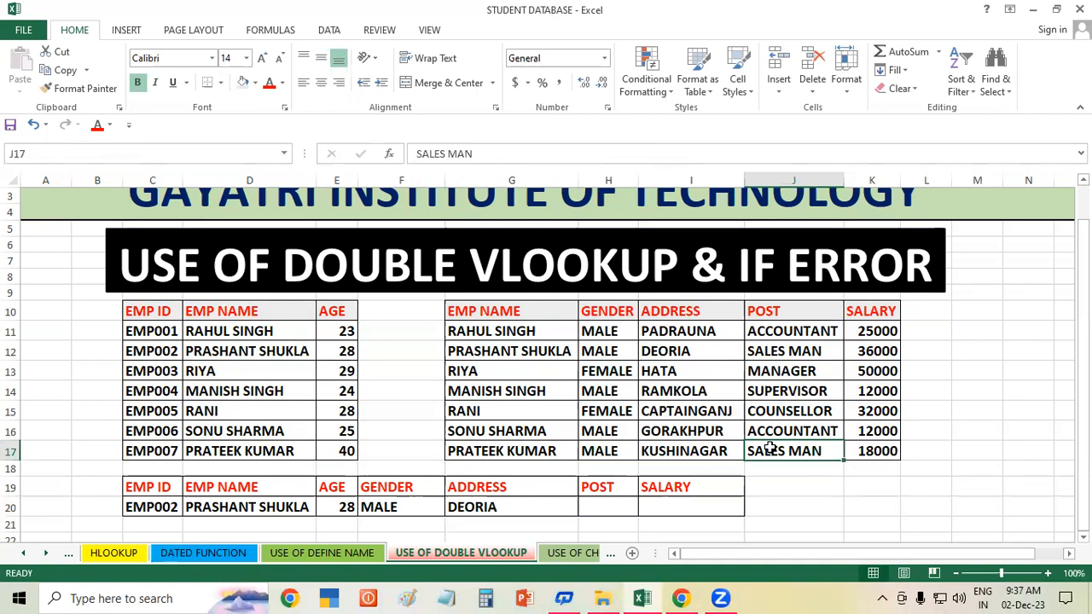
Step: Begin a double VLOOKUP in the POST cell H20, using VLOOKUP(C20,C10:E17,2,0) as the outer lookup value
click(599, 509)
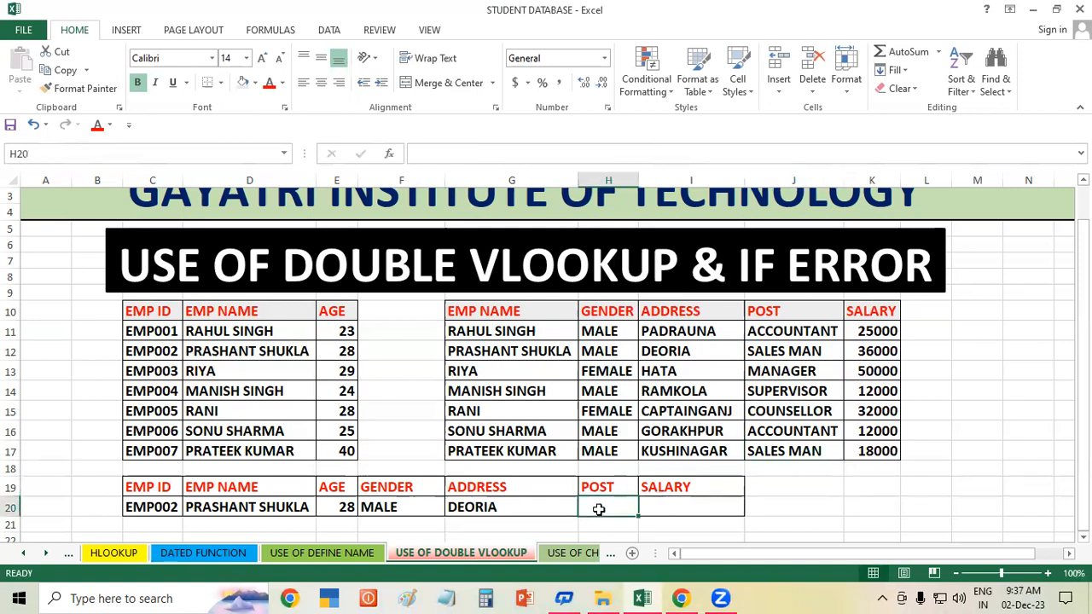
text(=VLOOKUP()
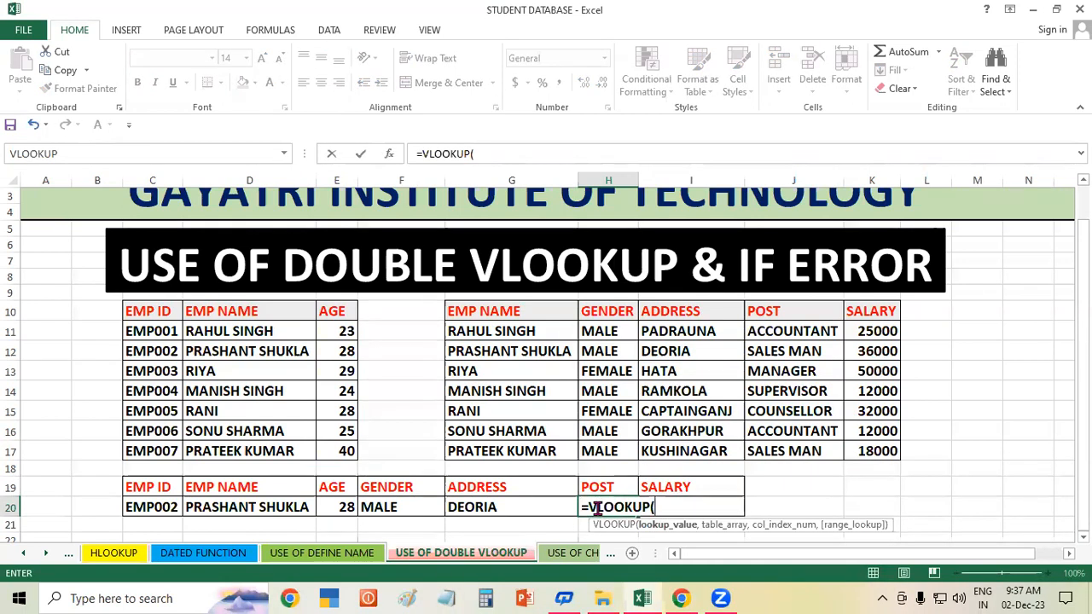
text(VLO)
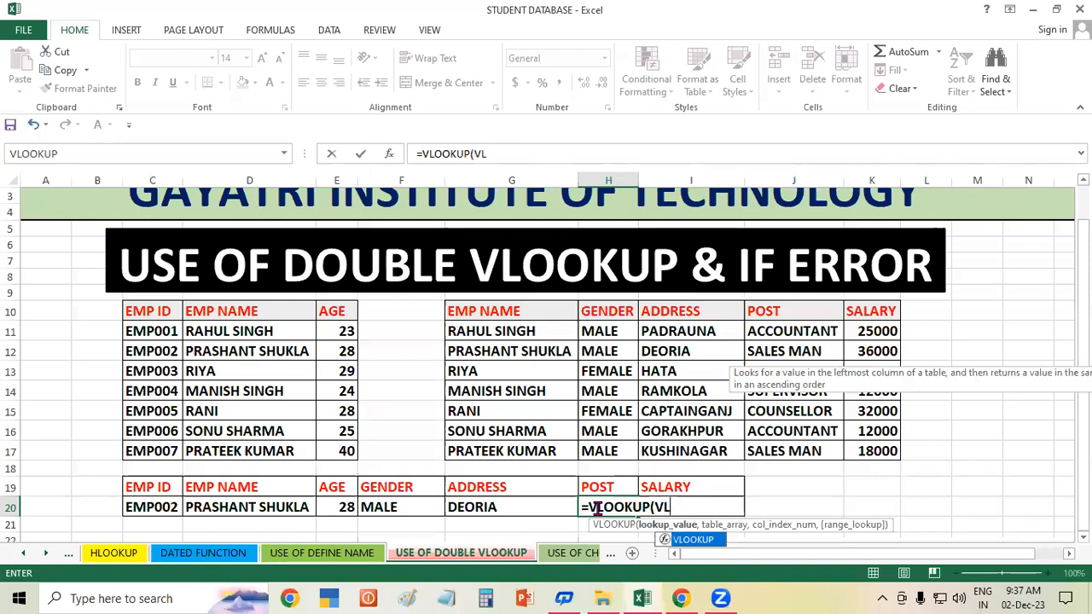
key(Tab)
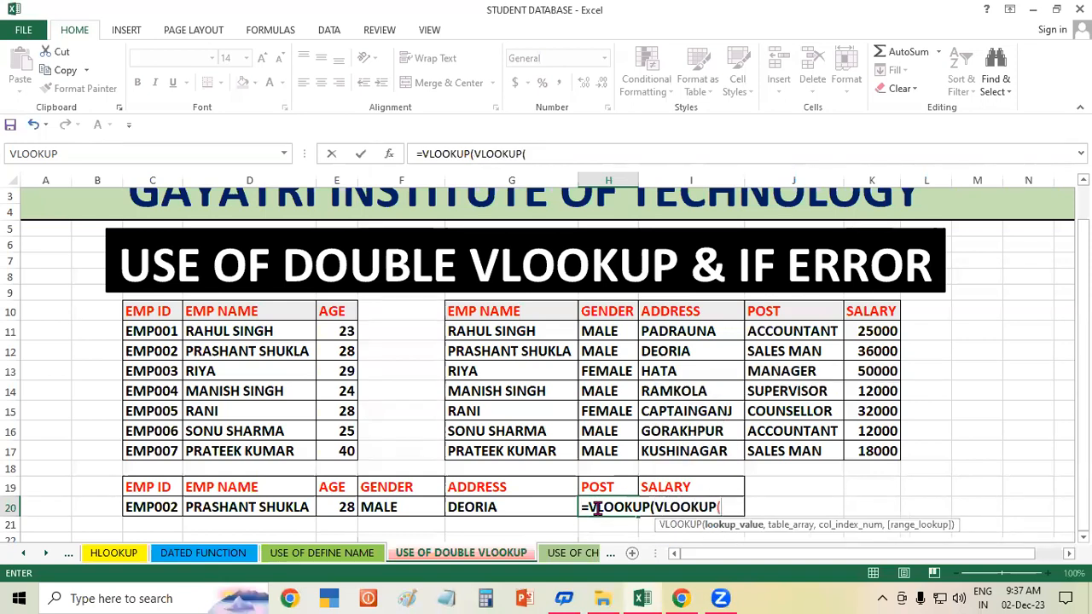
click(162, 509)
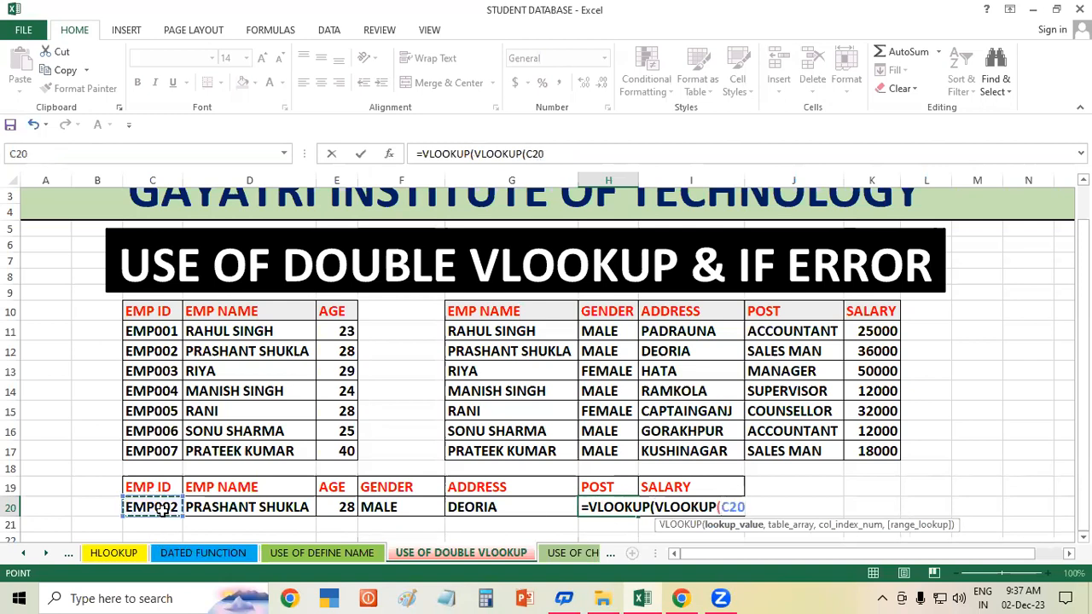
text(,)
drag(151, 312, 339, 450)
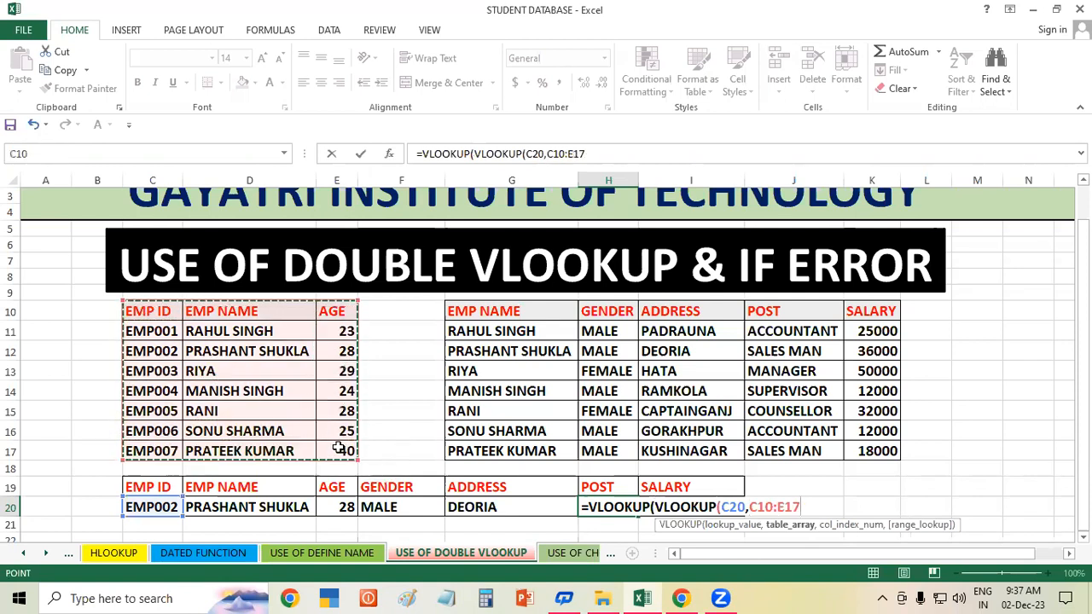
text(,)
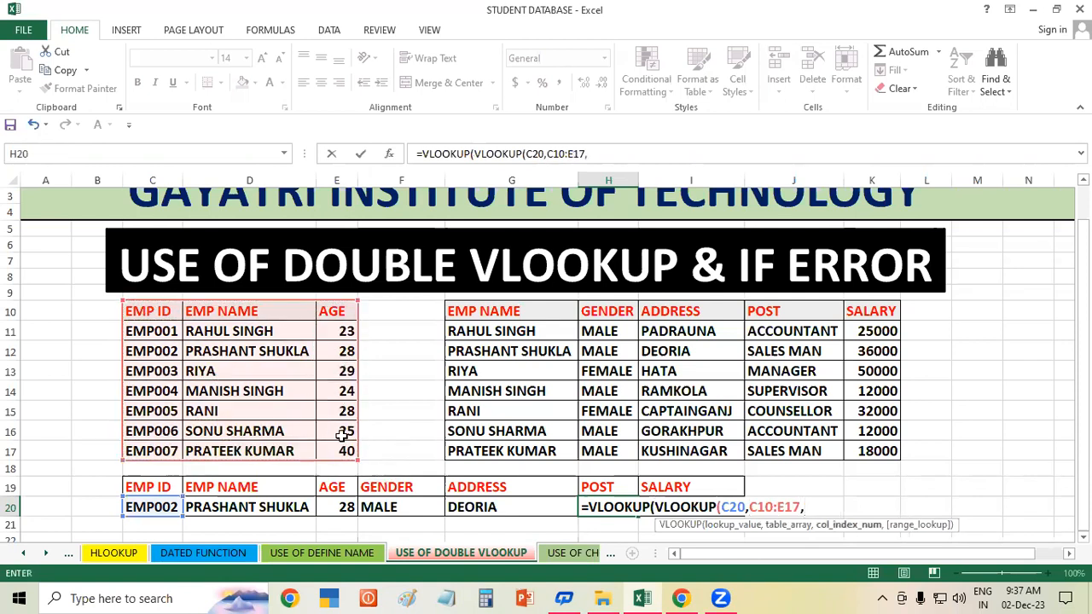
text(2,)
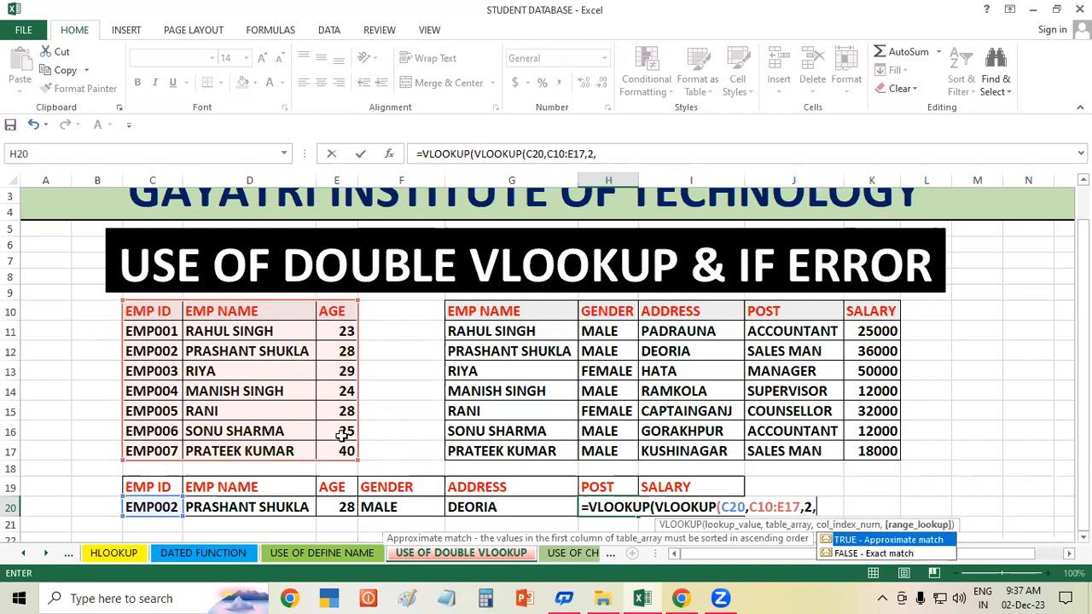
text(0)
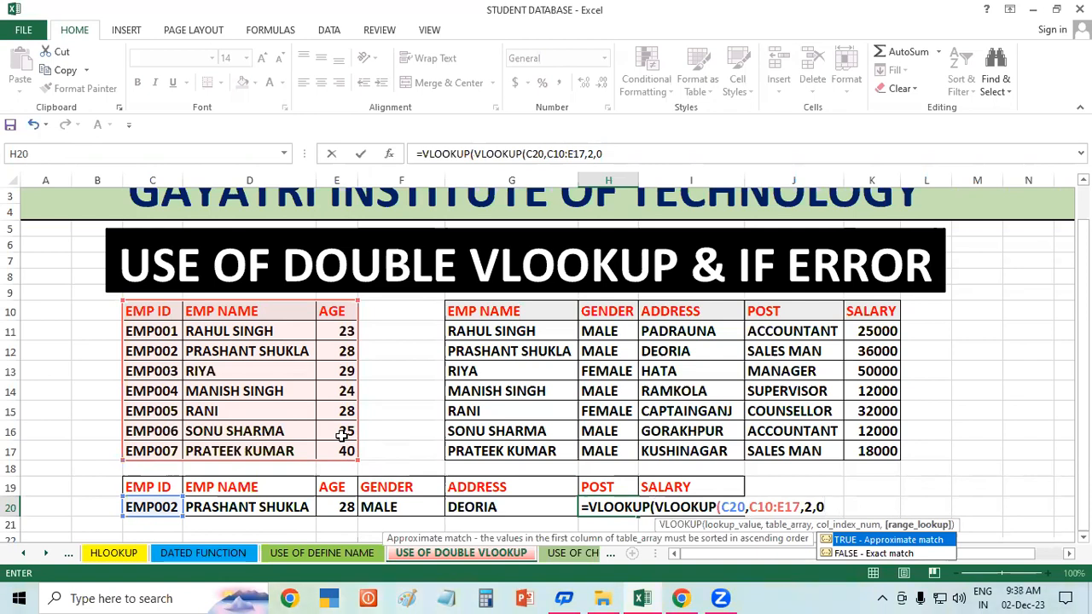
text())
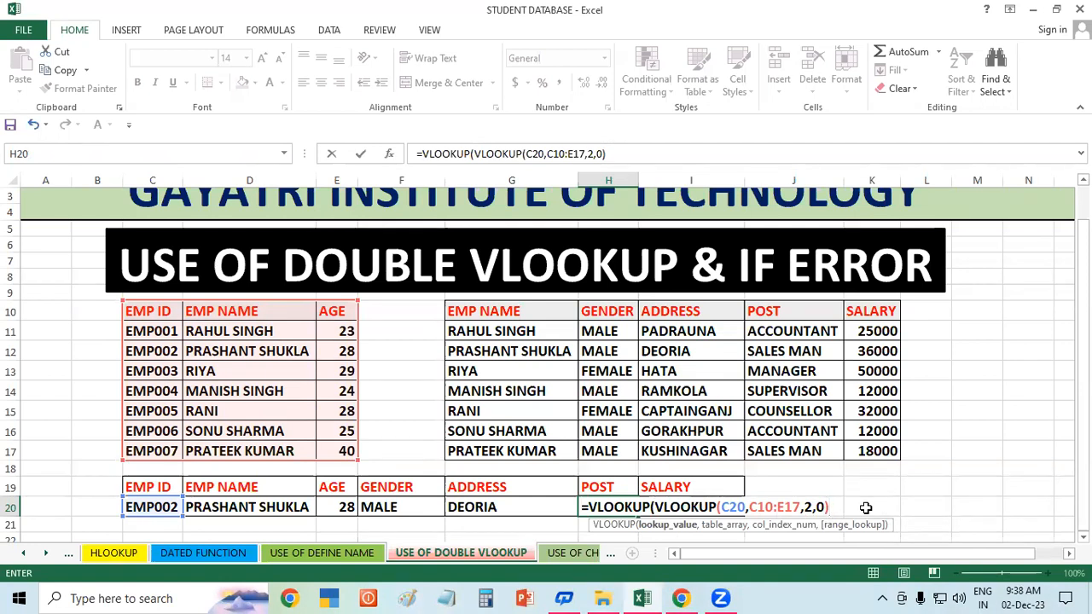
Step: Complete the POST formula in H20 with table array G10:K17, column index 4 and range lookup 0, and widen column H to fit
text(,)
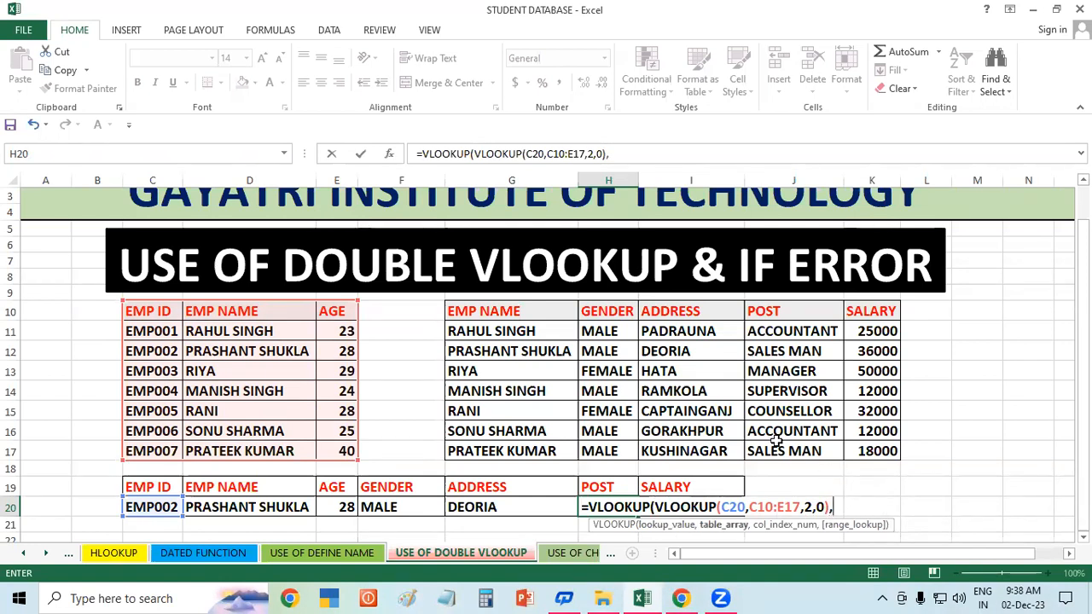
drag(512, 311, 877, 452)
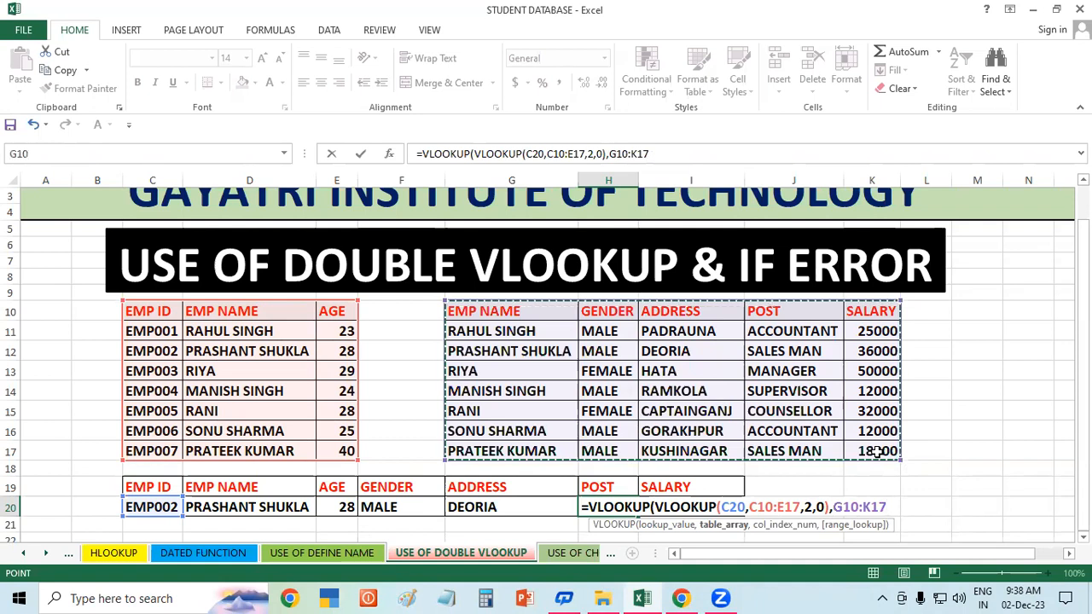
text(,)
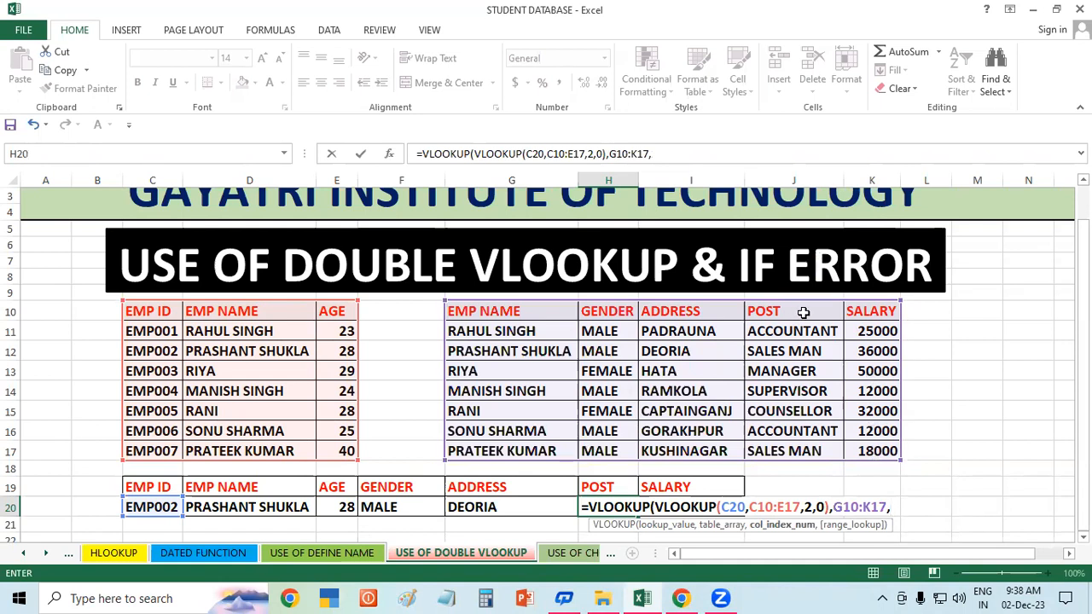
text(4,0)
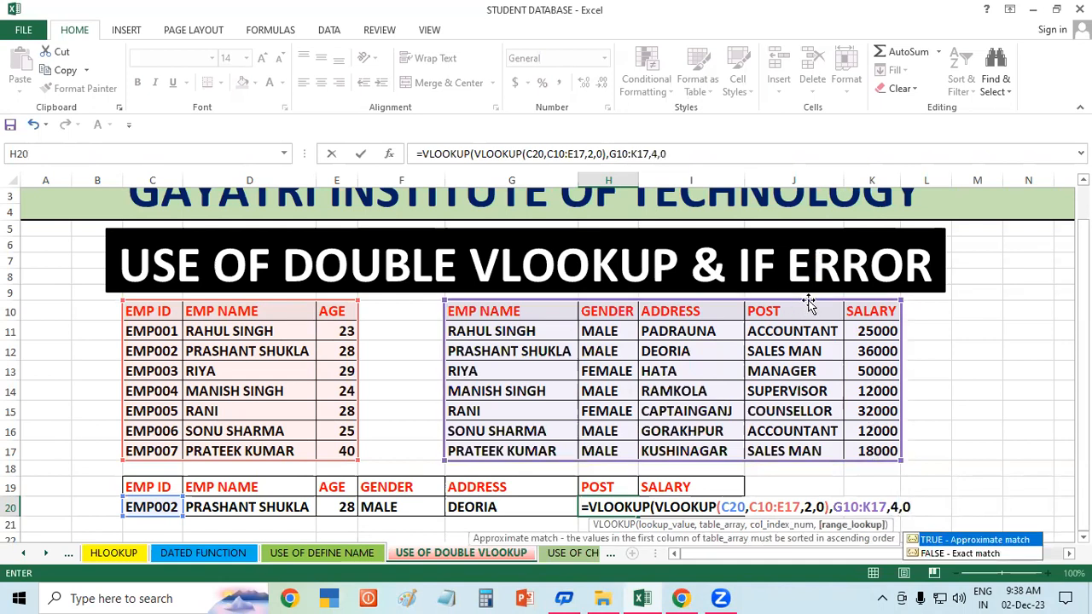
text())
key(Return)
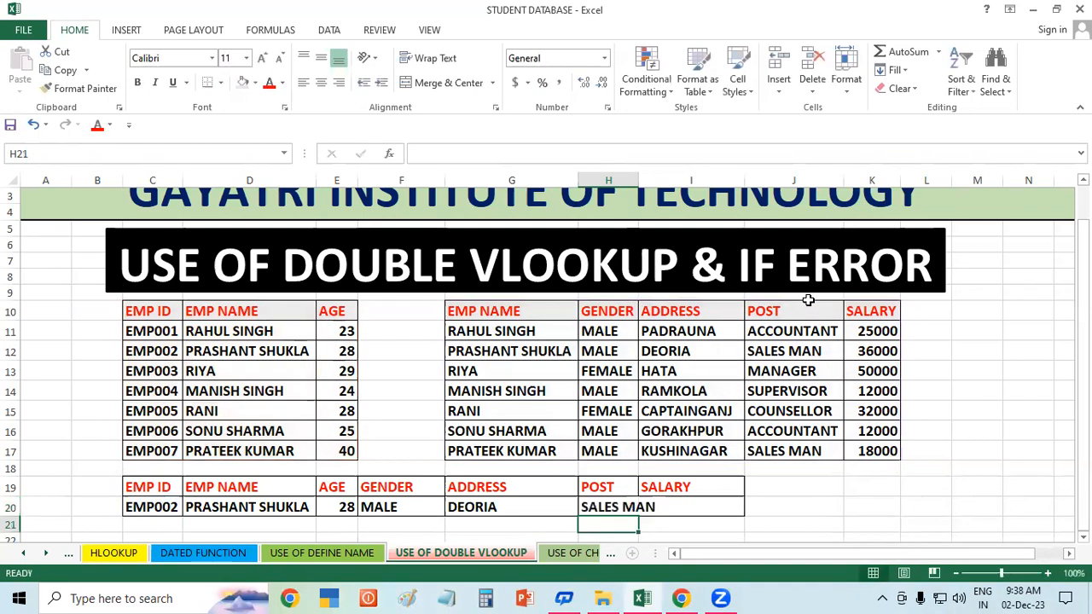
drag(638, 180, 660, 180)
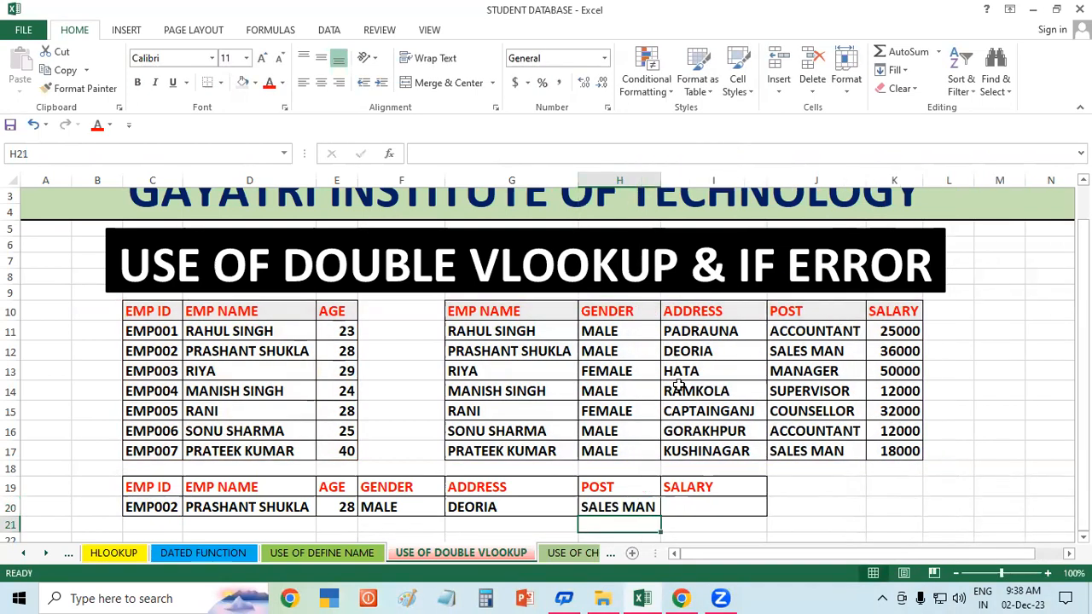
Step: Begin a double VLOOKUP in the SALARY cell I20, using VLOOKUP(C20,C10:E17,2,0) as the outer lookup value
click(732, 504)
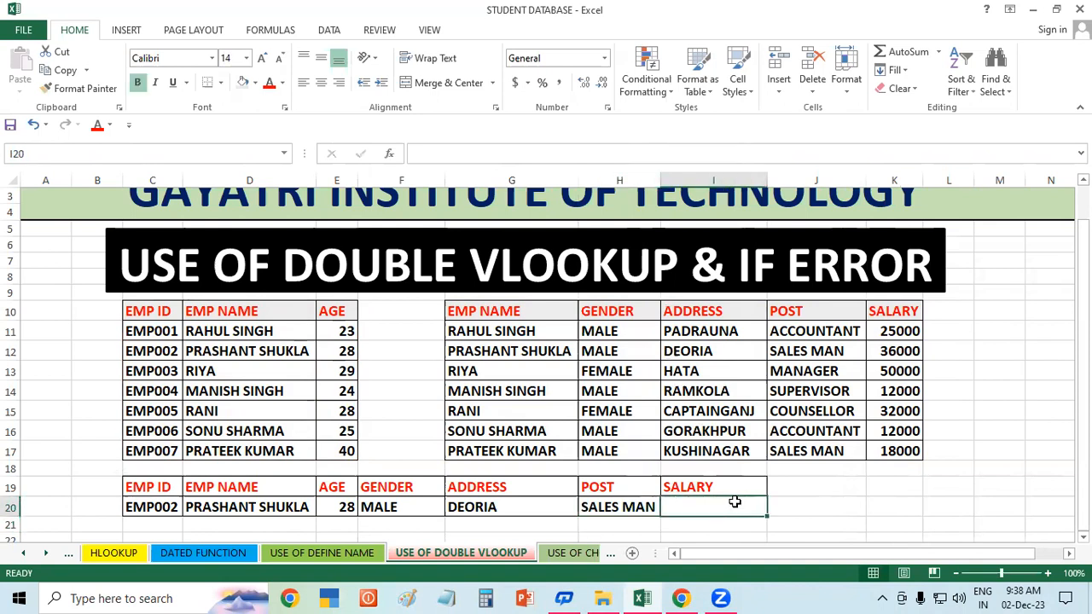
text(=VLOO)
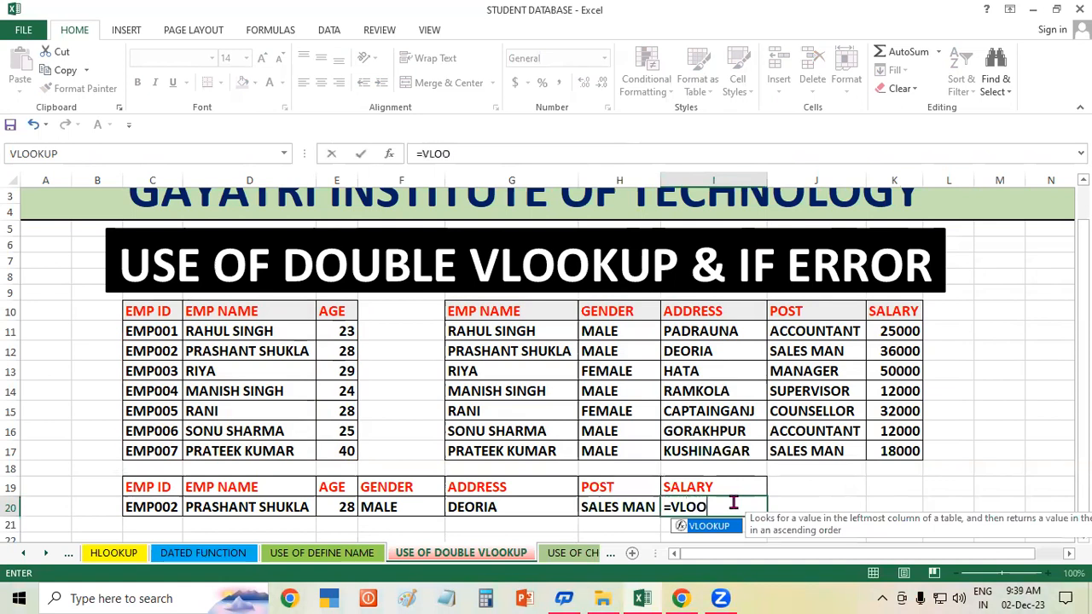
key(Tab)
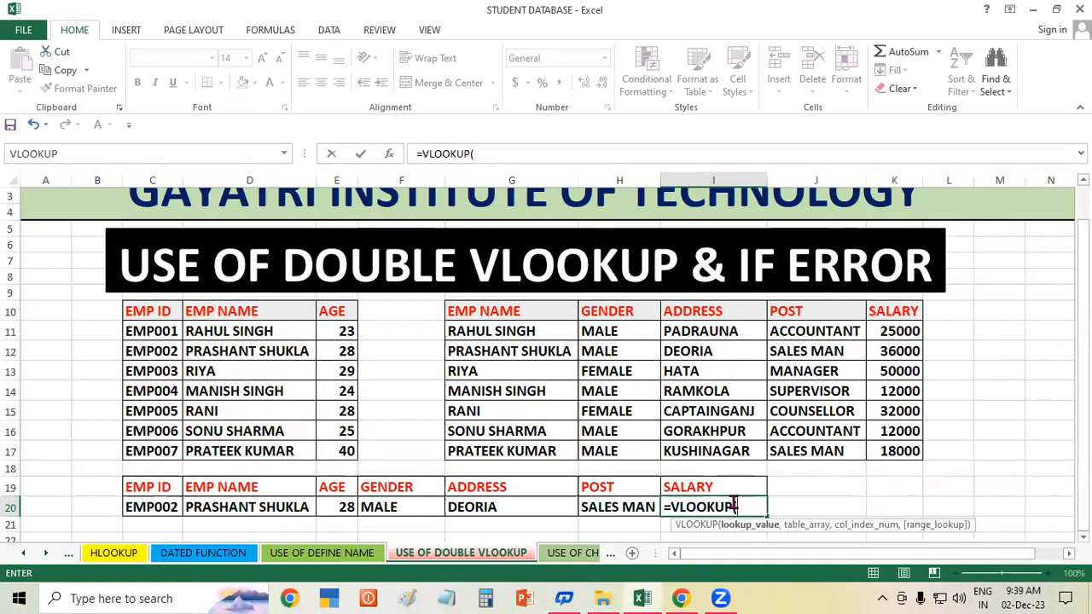
text(VLOO)
key(Tab)
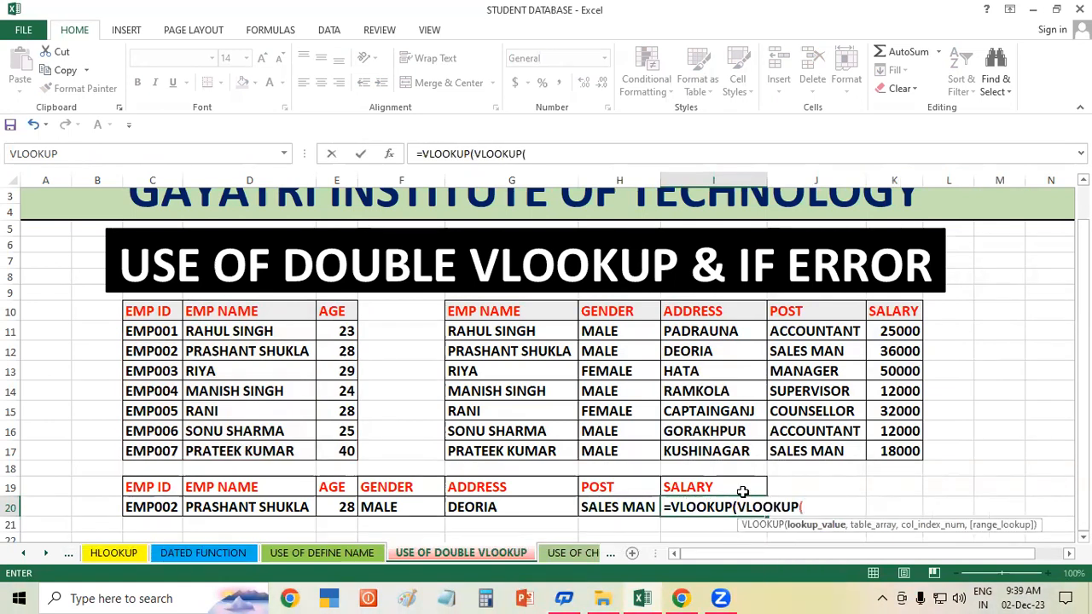
click(143, 507)
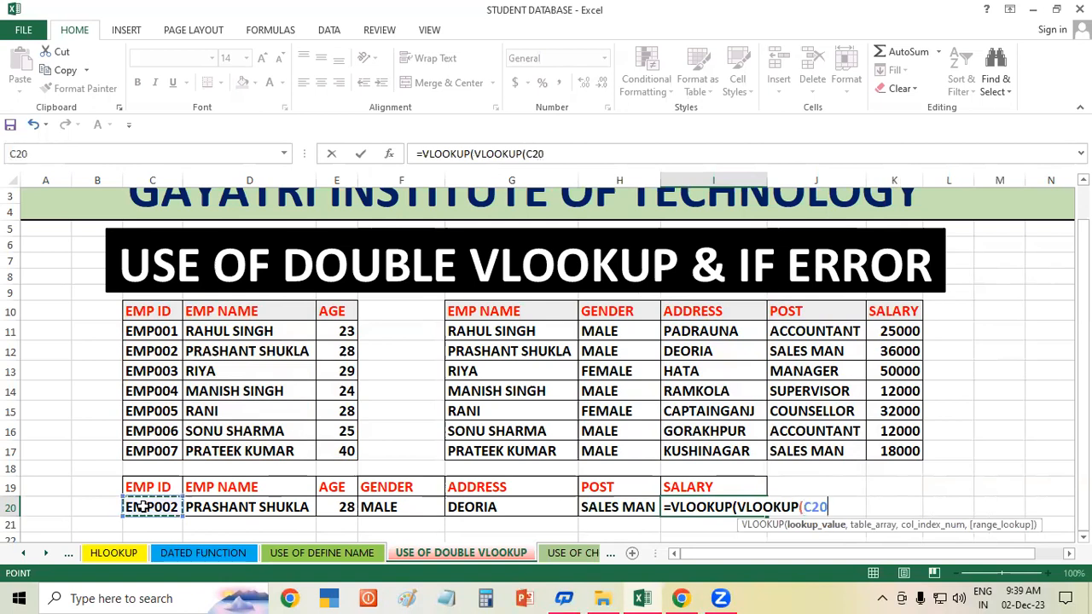
text(,)
click(151, 313)
drag(246, 352, 349, 449)
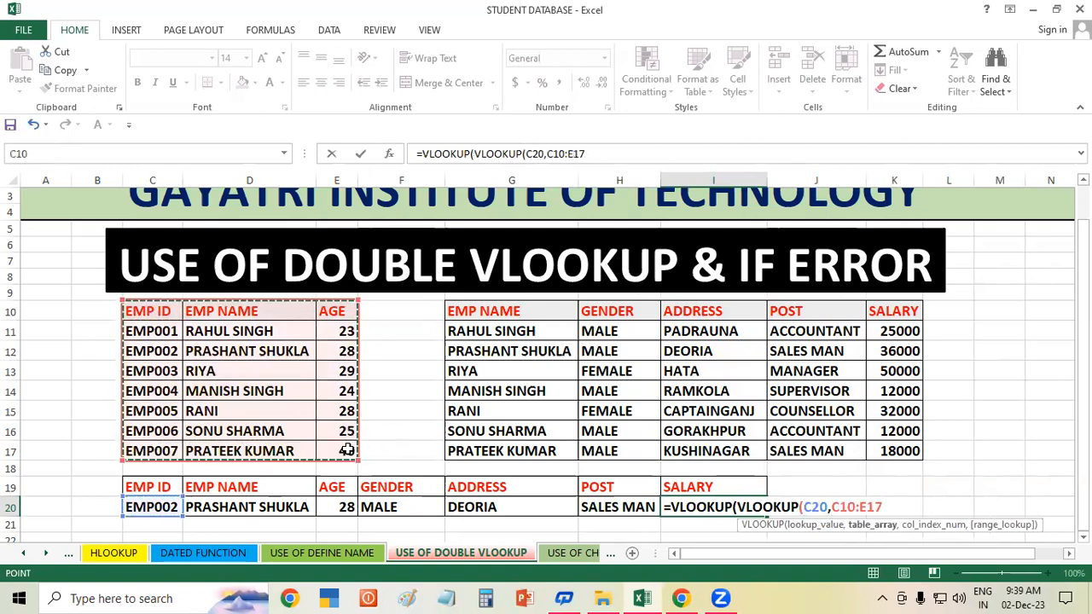
text(,2,0)
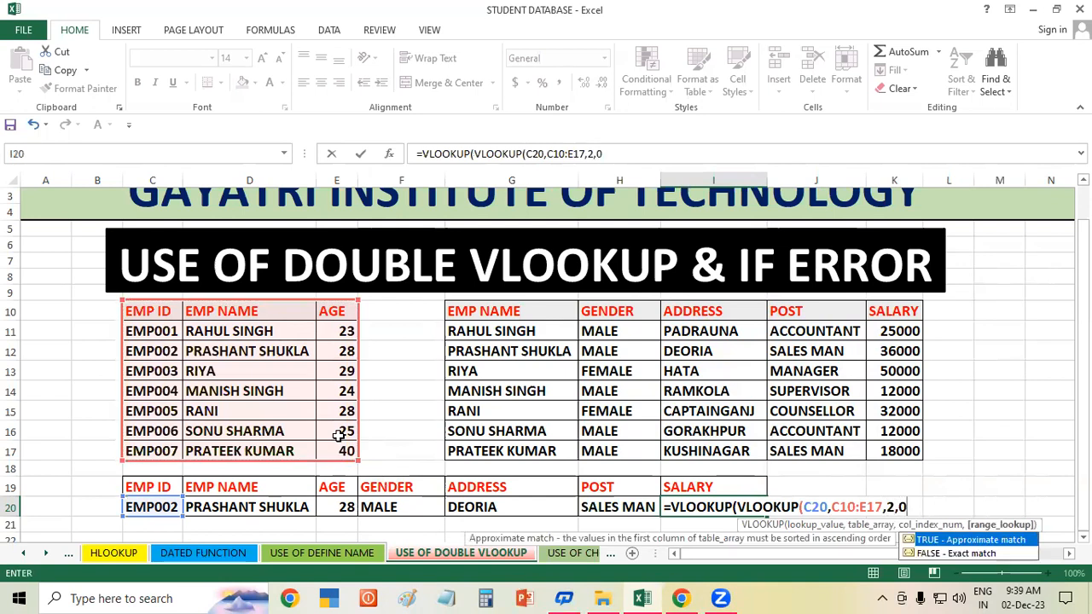
text(),)
Step: Complete the SALARY formula in I20 with table array G10:K17, column index 5 and range lookup 0
drag(497, 312, 917, 462)
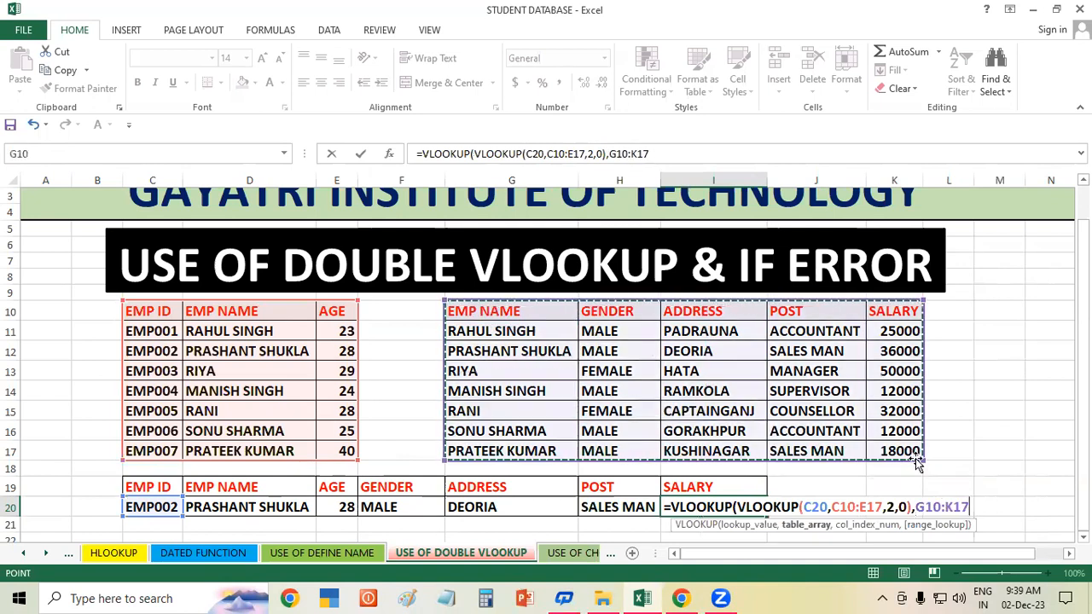
text(,5,0))
key(Return)
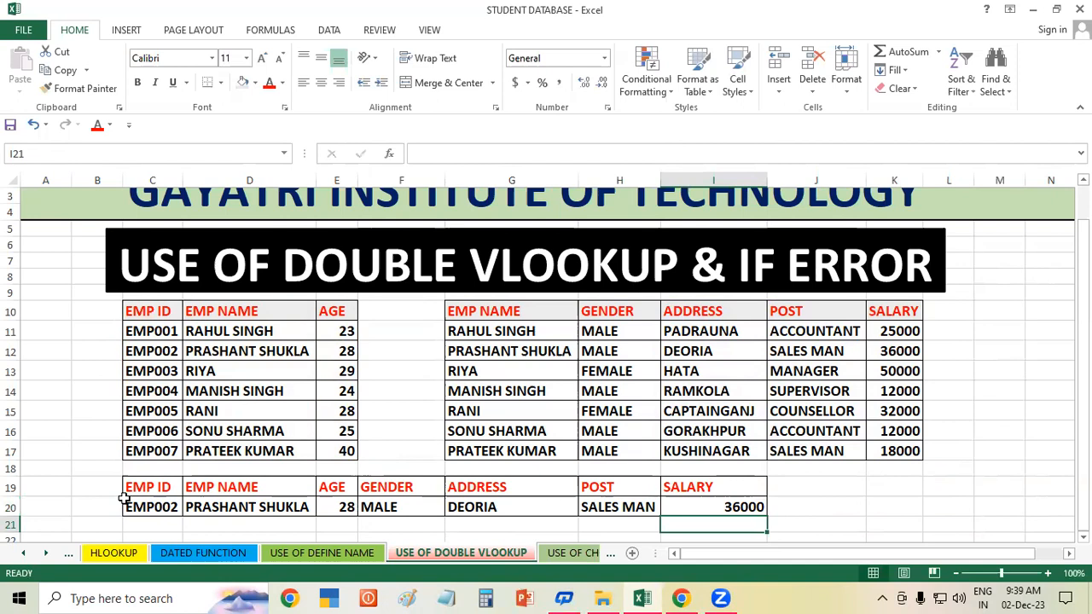
Step: Check the employee ID, name, age and gender in result row 20 against row 12 of the two source tables
drag(137, 507, 716, 507)
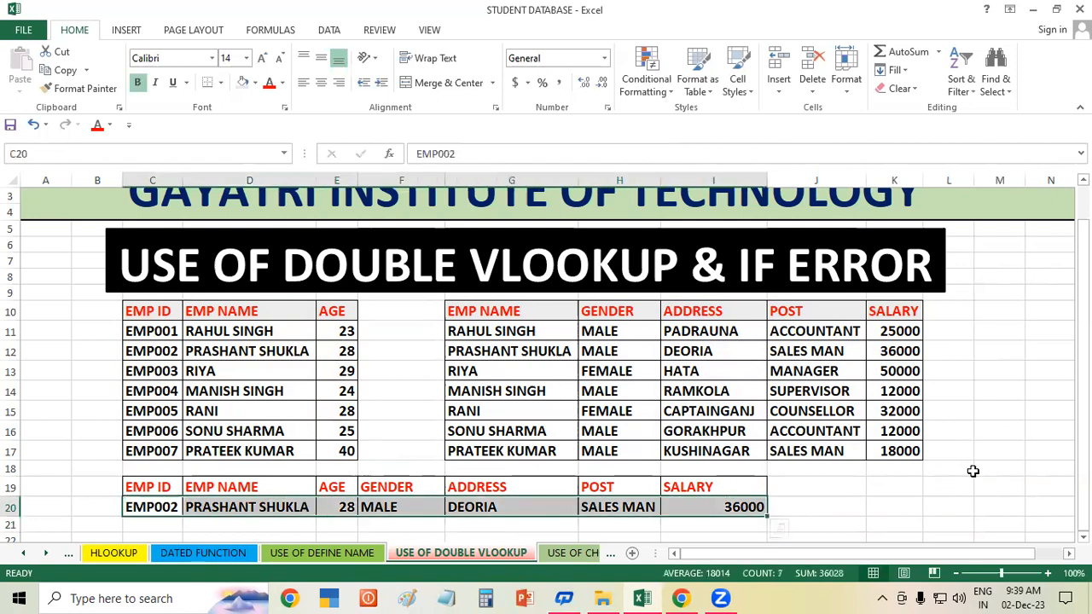
click(960, 469)
click(173, 505)
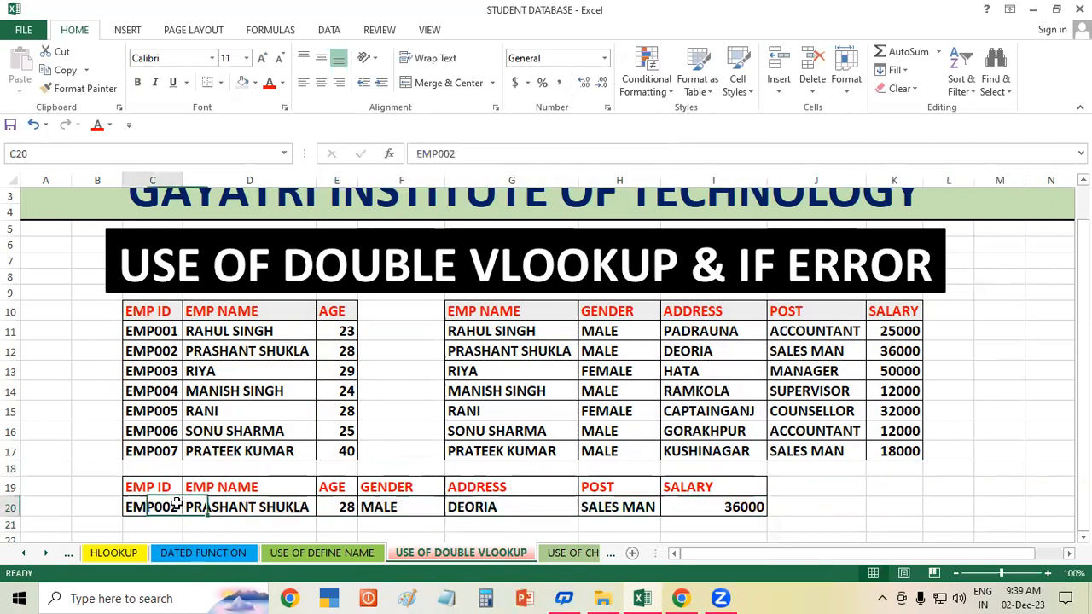
click(156, 349)
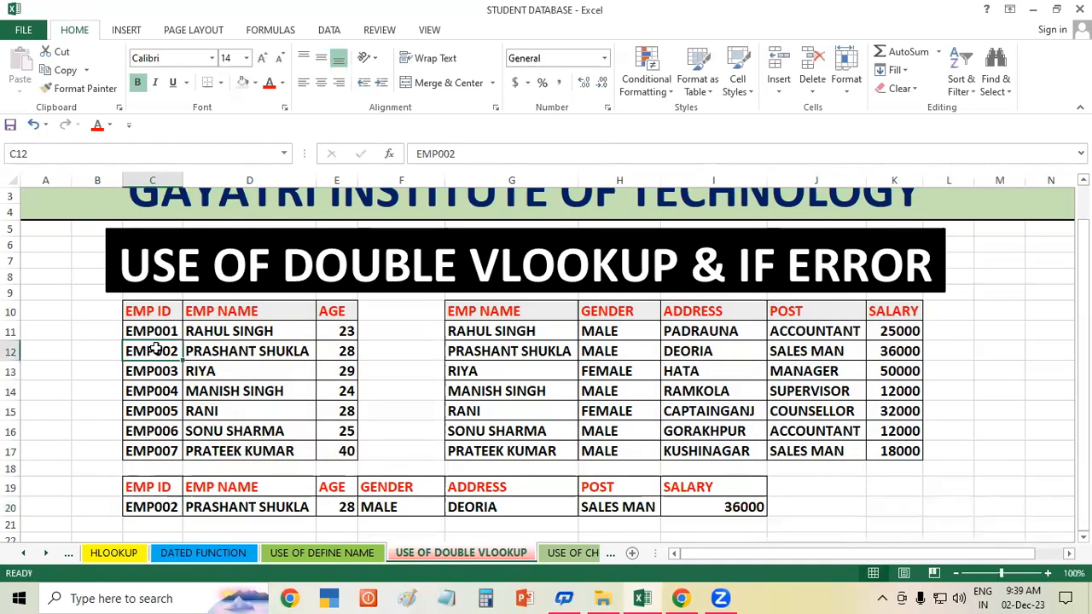
click(159, 504)
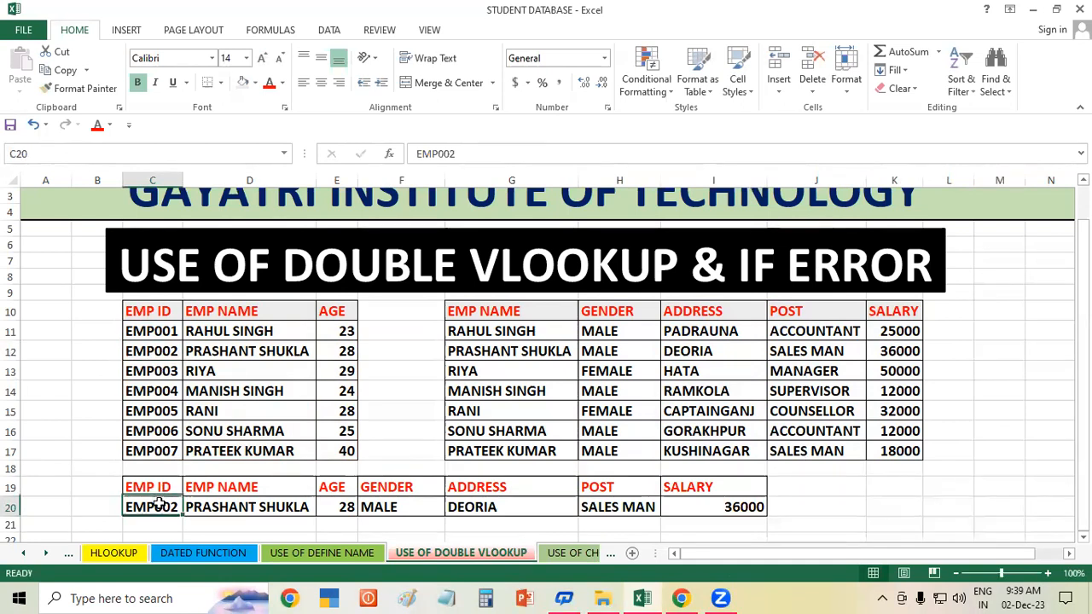
click(253, 349)
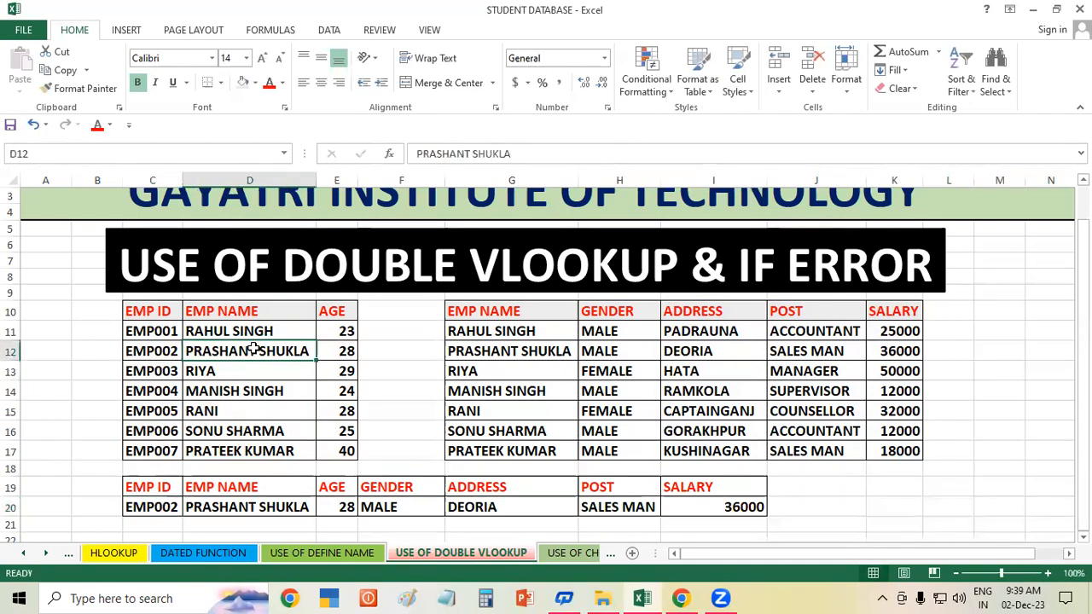
click(173, 504)
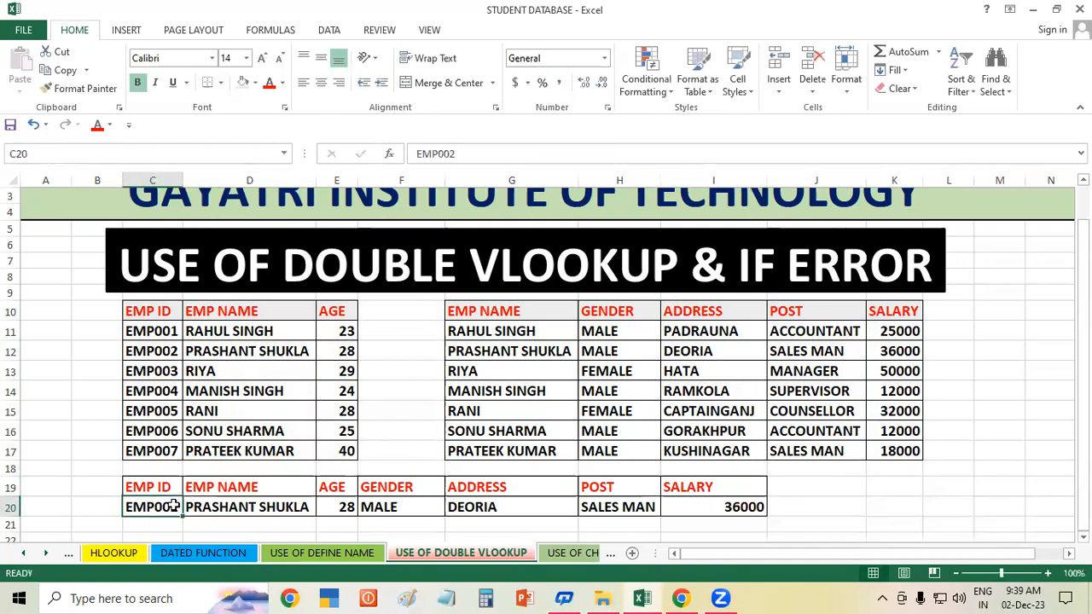
click(629, 350)
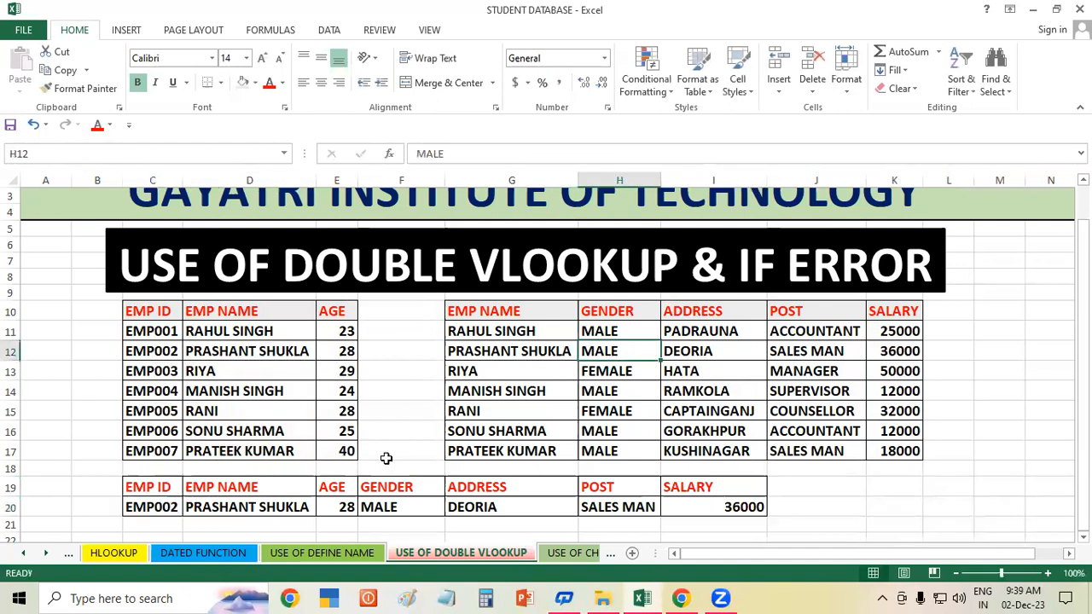
click(369, 508)
click(332, 353)
click(337, 505)
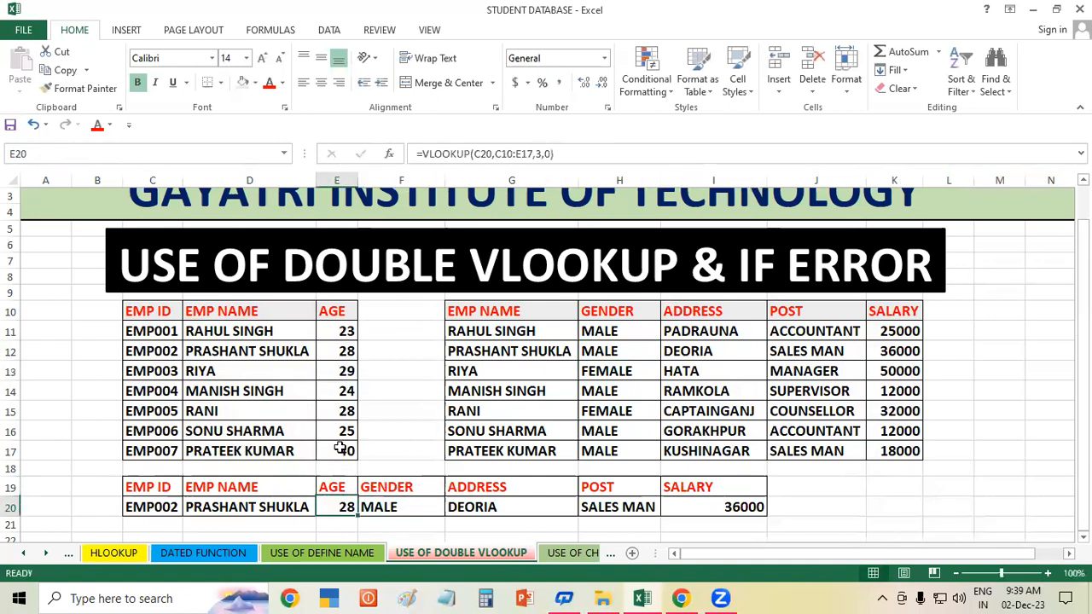
click(342, 345)
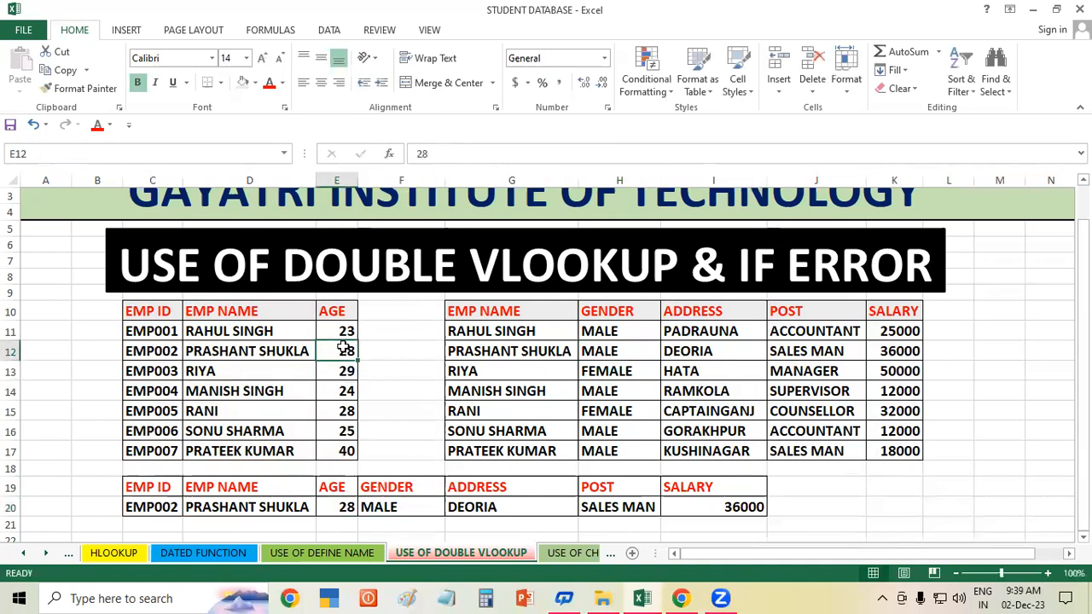
Step: Compare the ADDRESS, POST and SALARY results in G20, H20 and I20 with I12, J12 and K12 of the second table
click(474, 509)
click(726, 351)
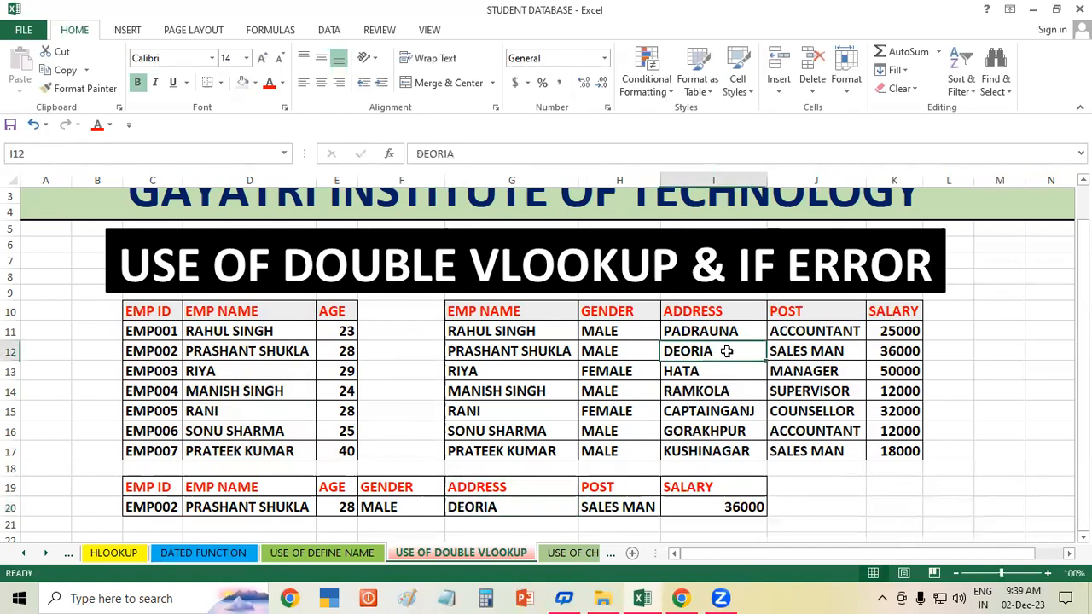
click(461, 503)
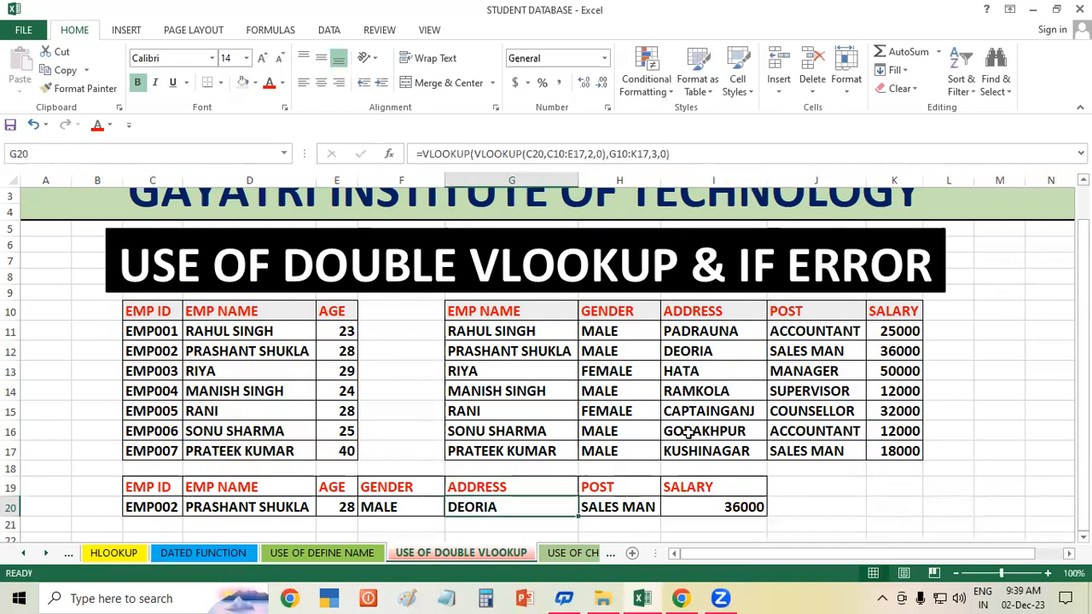
click(790, 357)
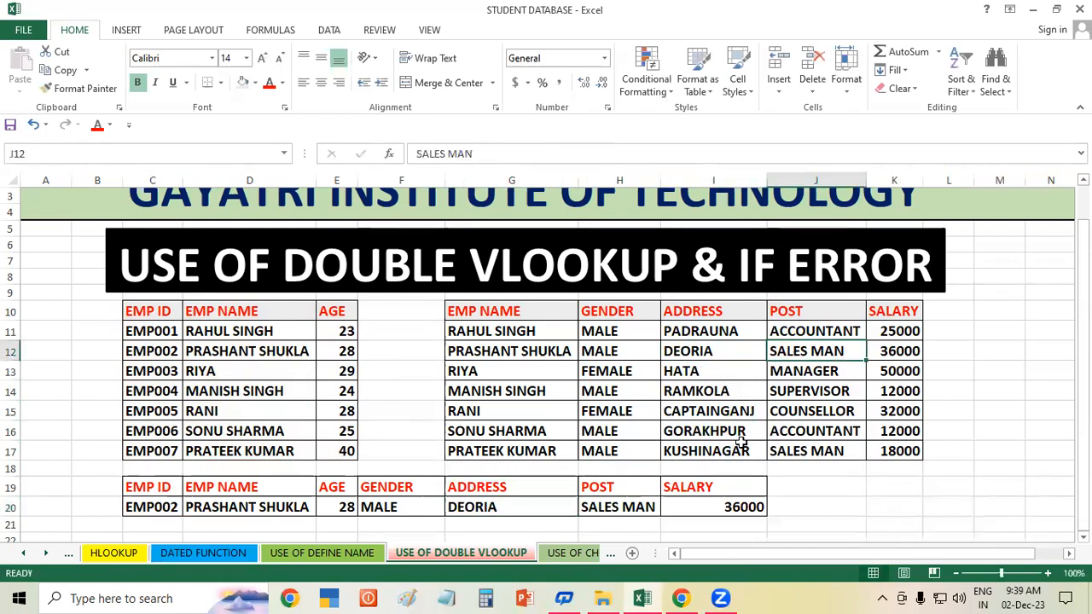
click(639, 507)
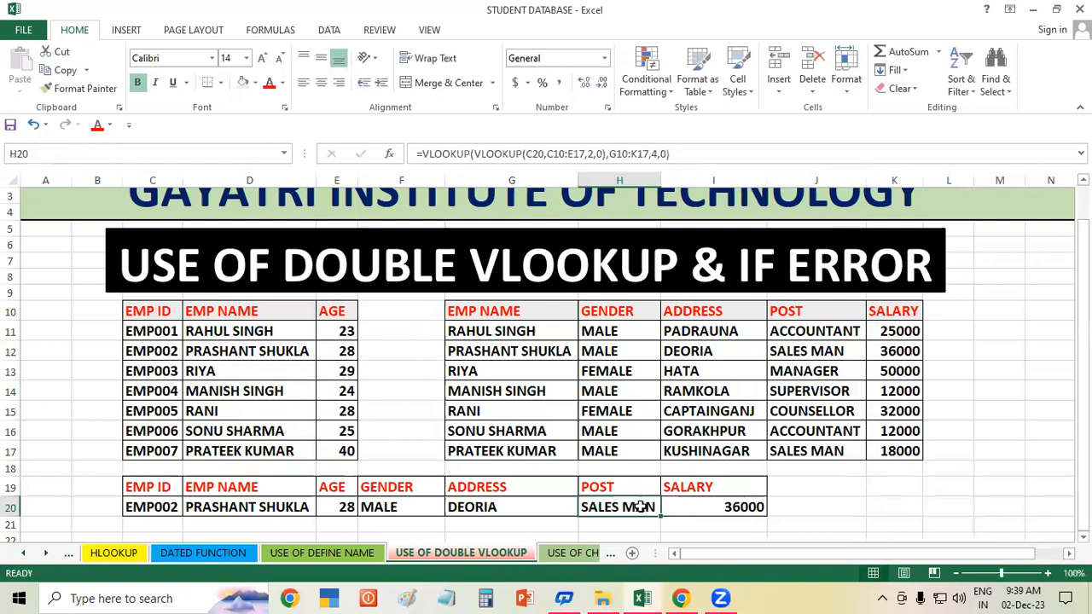
click(894, 355)
click(735, 510)
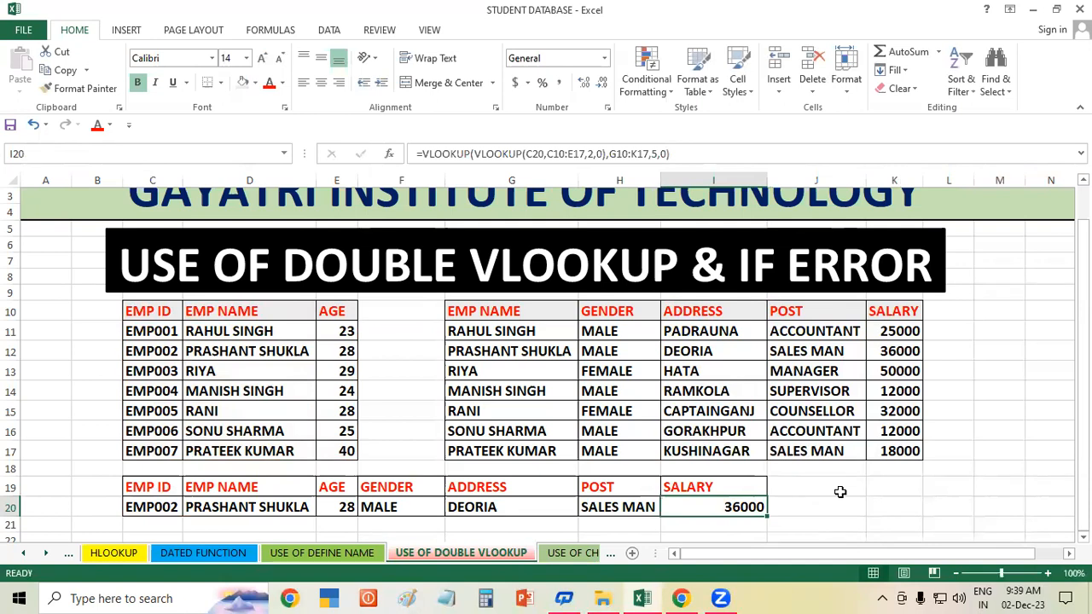
Step: Change the last digit of the employee ID in C20 to 3 to test the lookup formulas
click(170, 506)
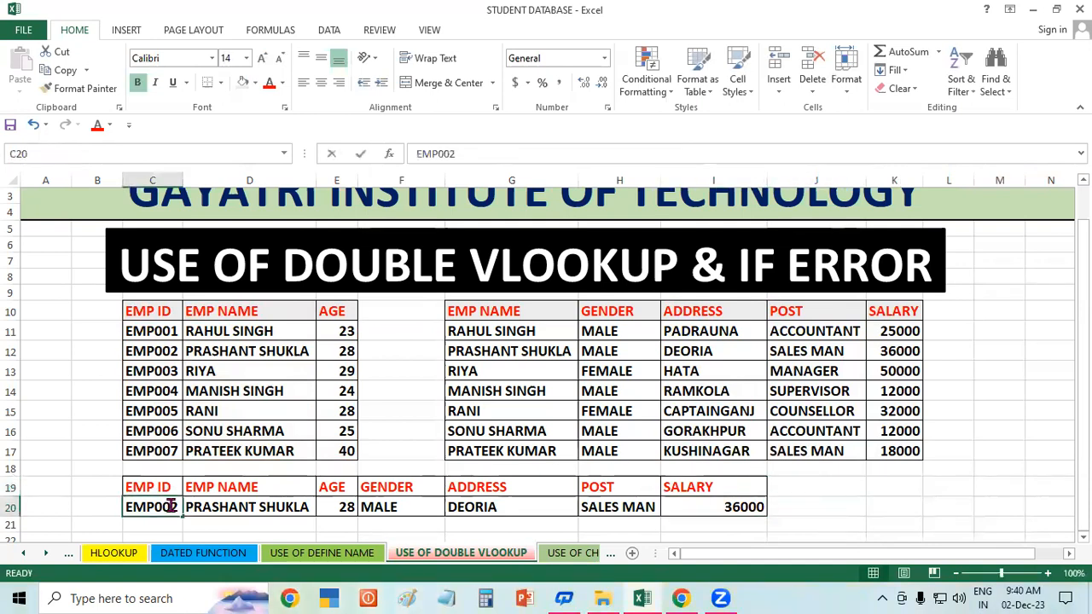
double_click(170, 506)
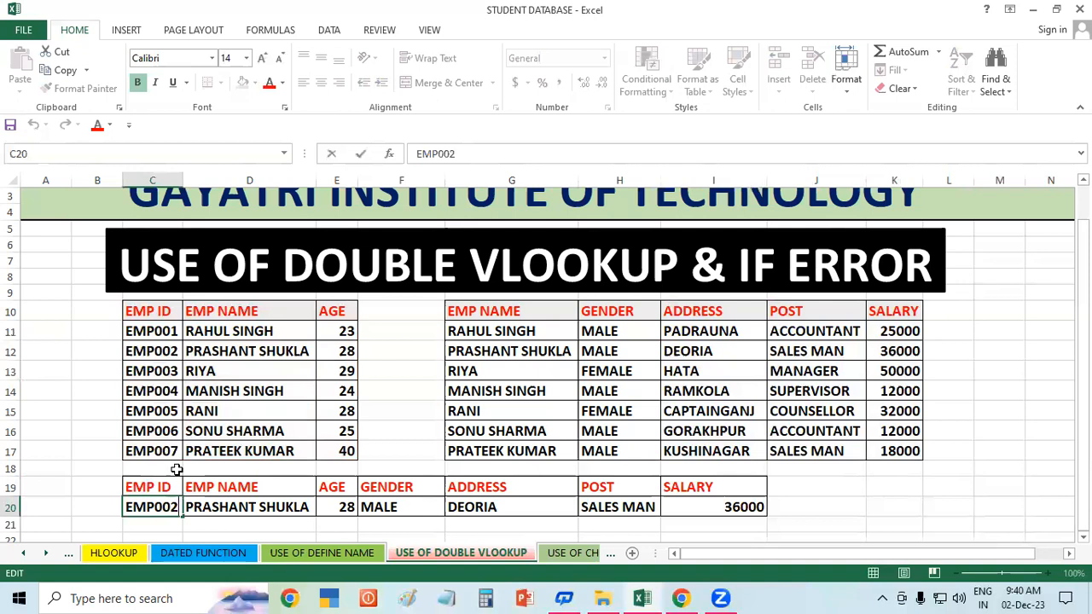
key(BackSpace)
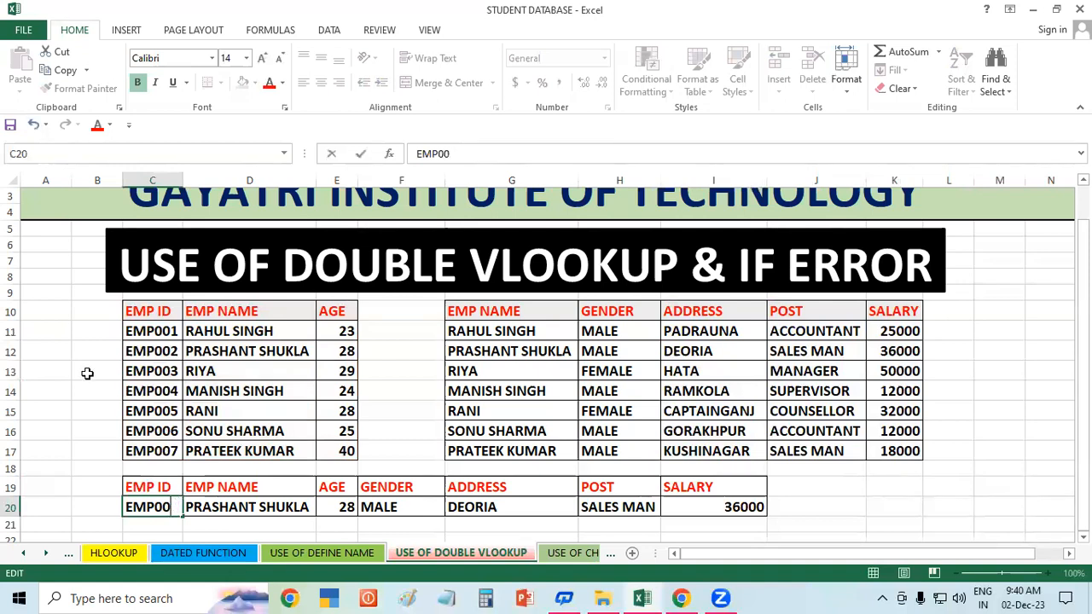
text(3)
click(816, 472)
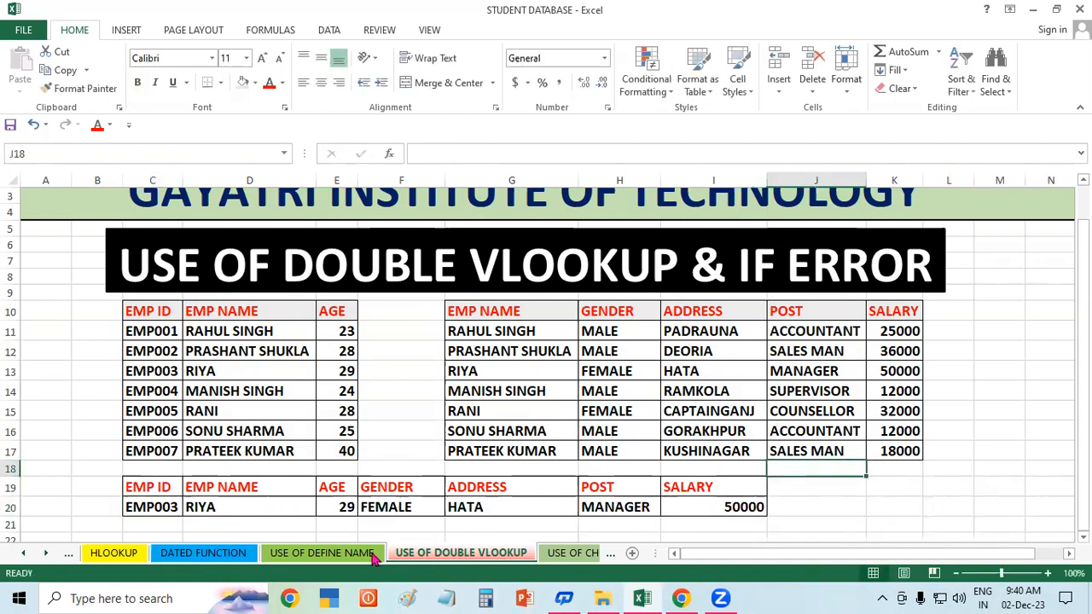
Step: Change the last digit of the employee ID in C20 to 8 to test an ID missing from the source table
click(176, 507)
double_click(176, 507)
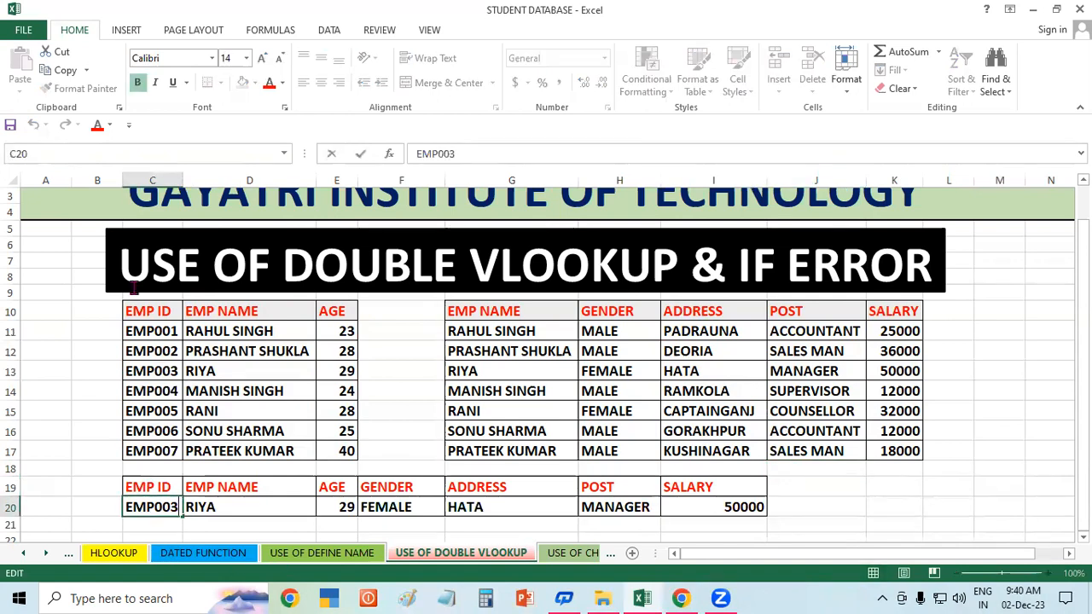
key(BackSpace)
text(8)
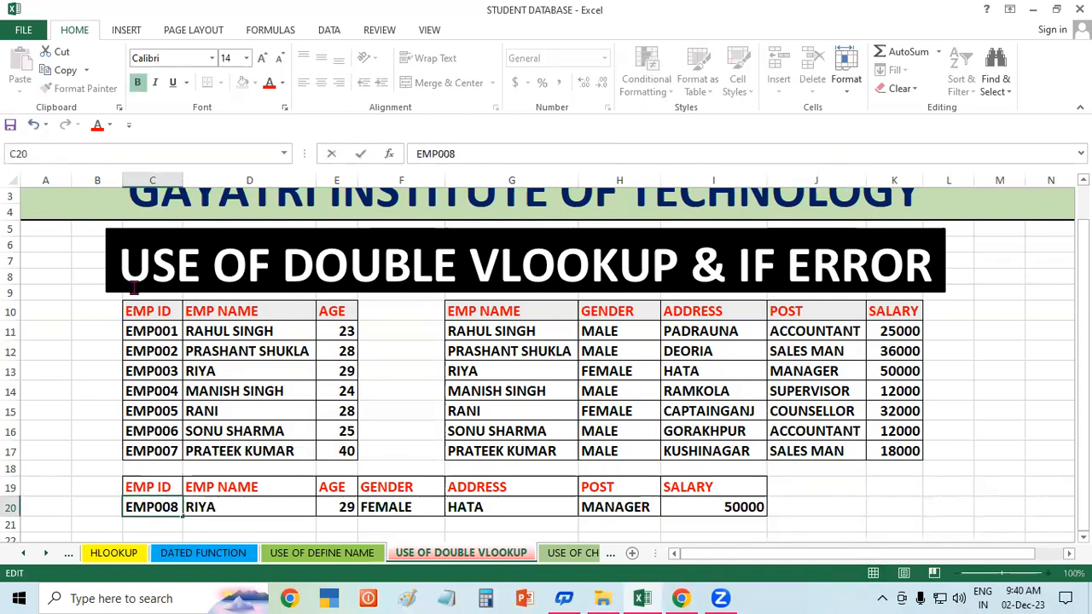
click(998, 405)
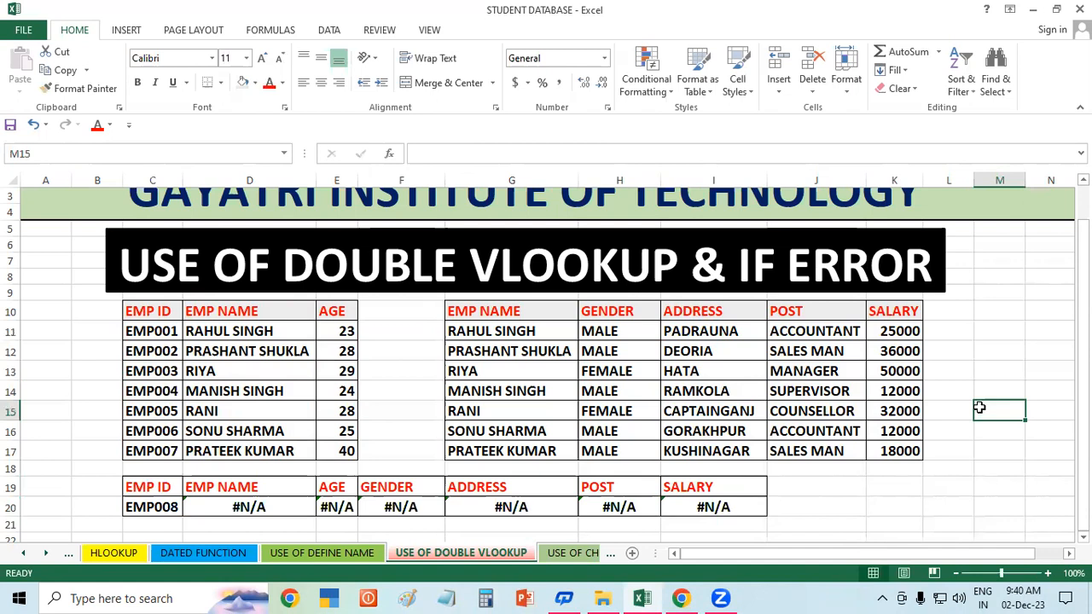
Step: Change the last digit of the employee ID in C20 to 7, matching the last employee in the table
double_click(181, 507)
key(BackSpace)
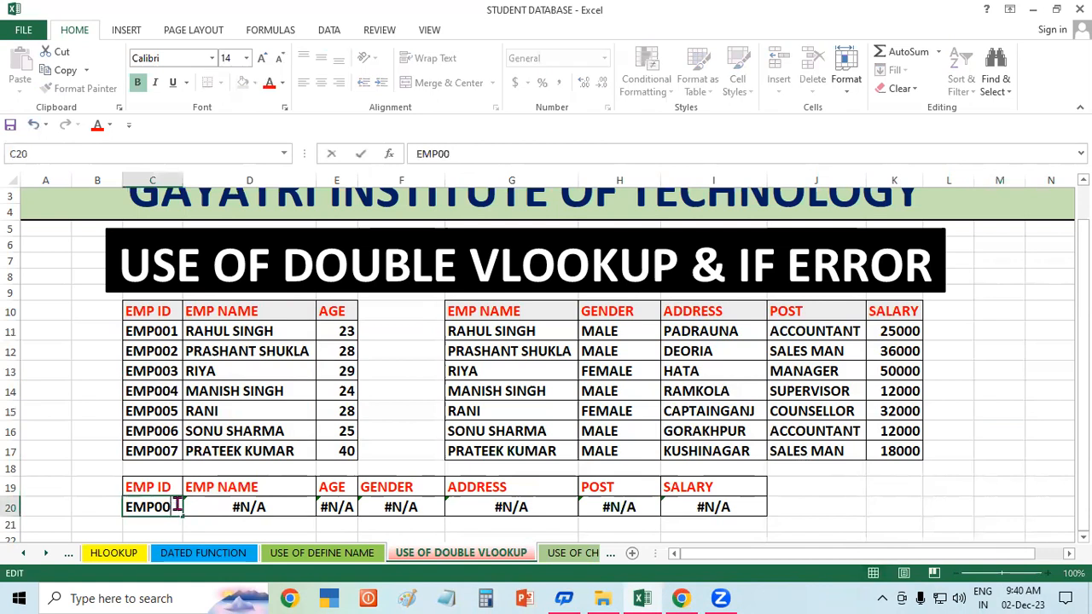
text(7)
click(1024, 467)
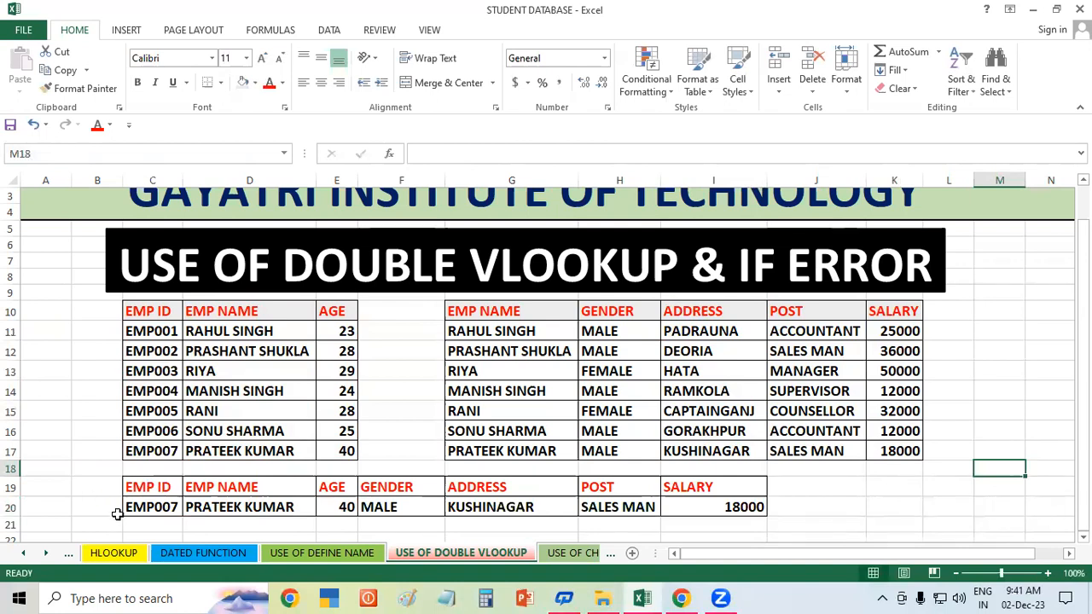
Step: Begin wrapping the EMP NAME formula in D20 in IFERROR, placing the function and its opening parenthesis before VLOOKUP
double_click(242, 504)
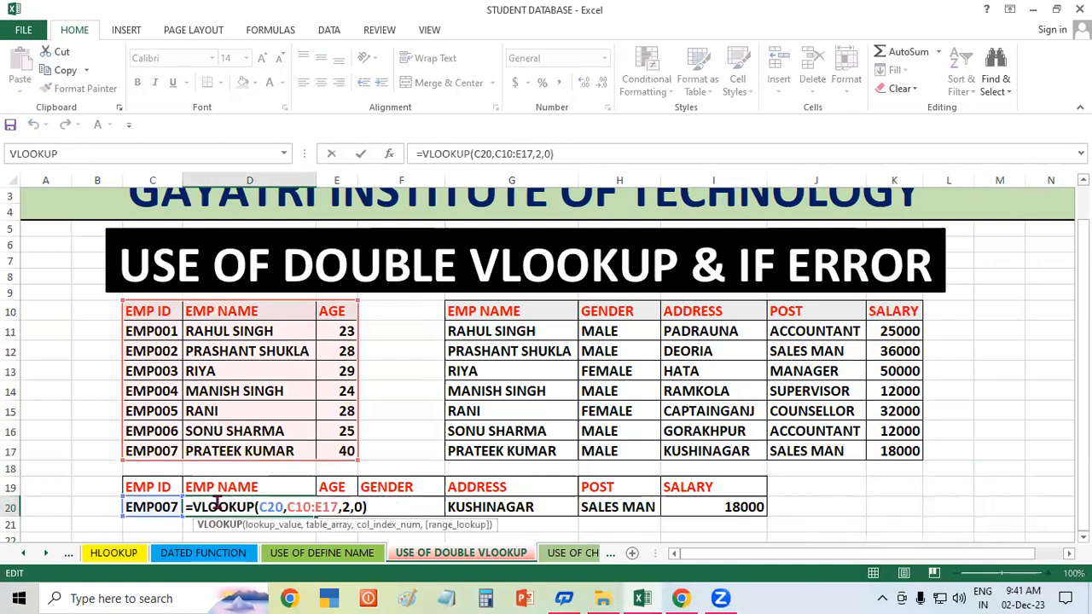
click(192, 507)
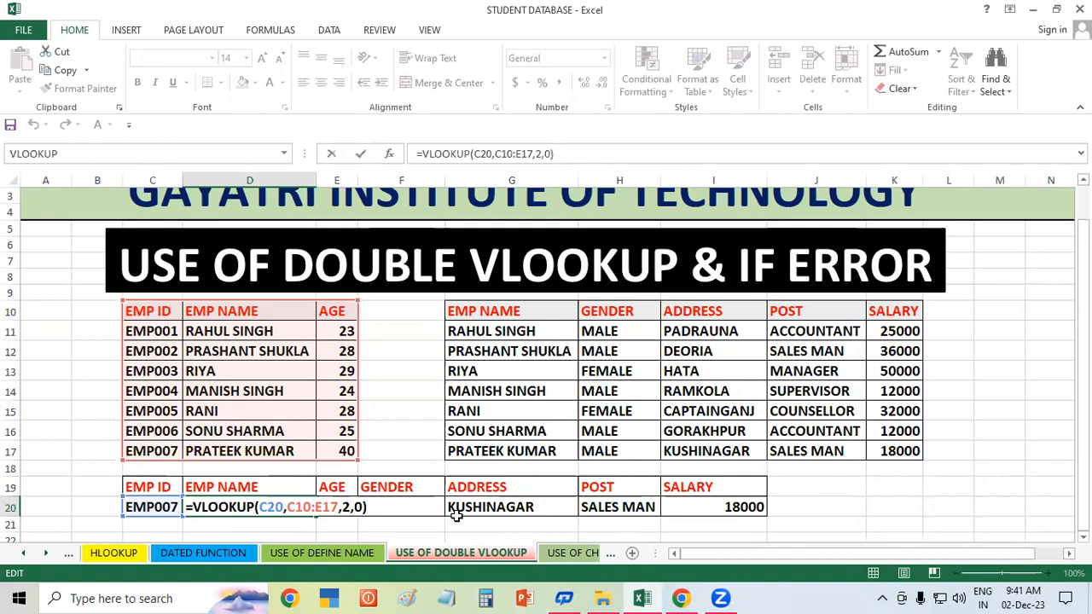
text(IF )
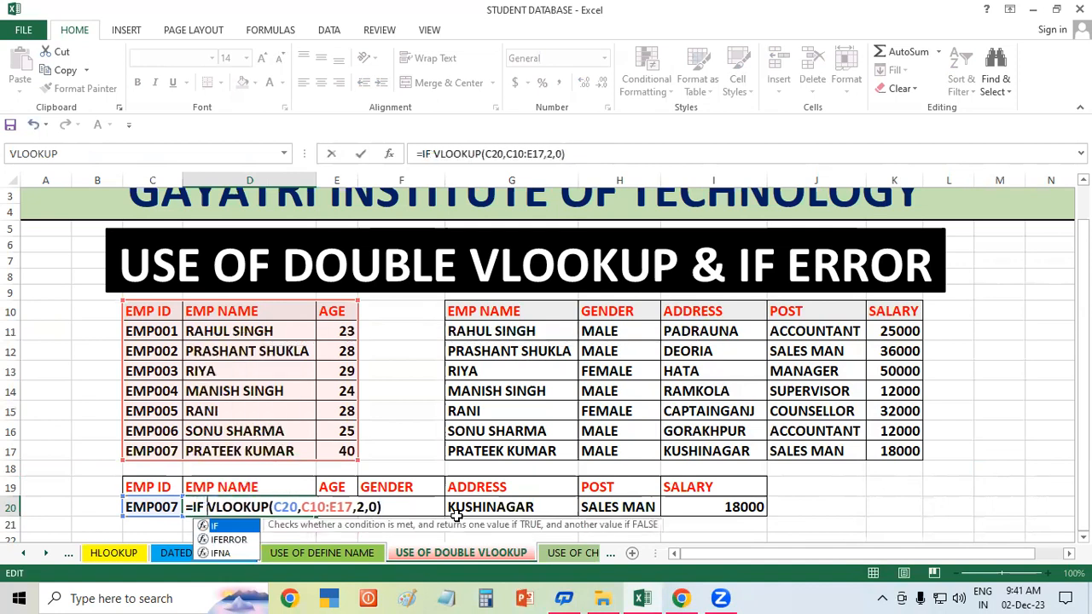
text(ERROR)
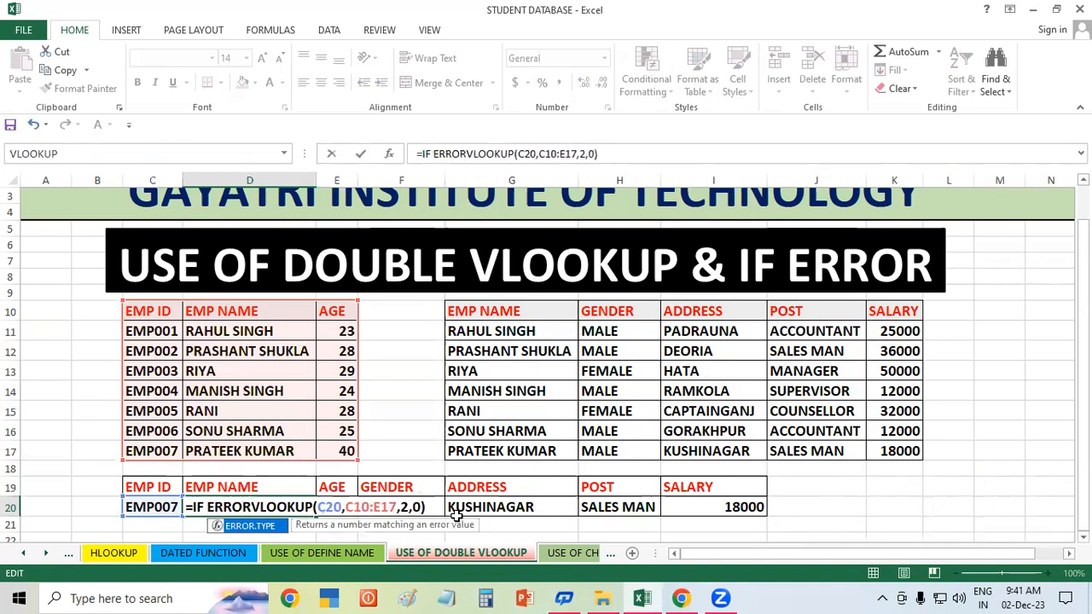
text(()
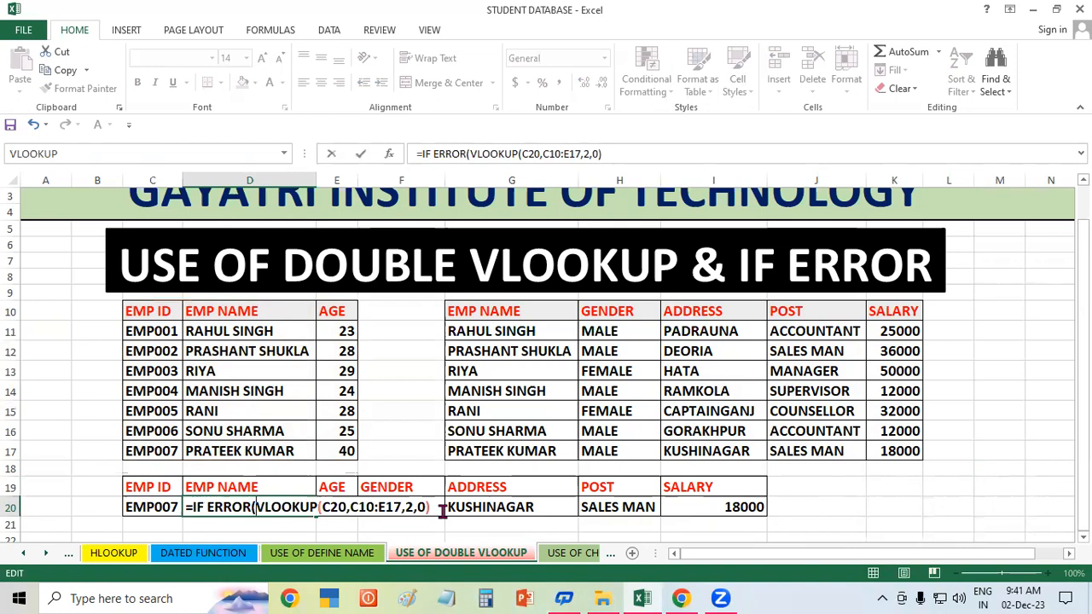
Step: Complete the D20 formula with "EMP NOT FOUND" as the IFERROR fallback text and accept the proposed IFERROR spelling correction
text(,)
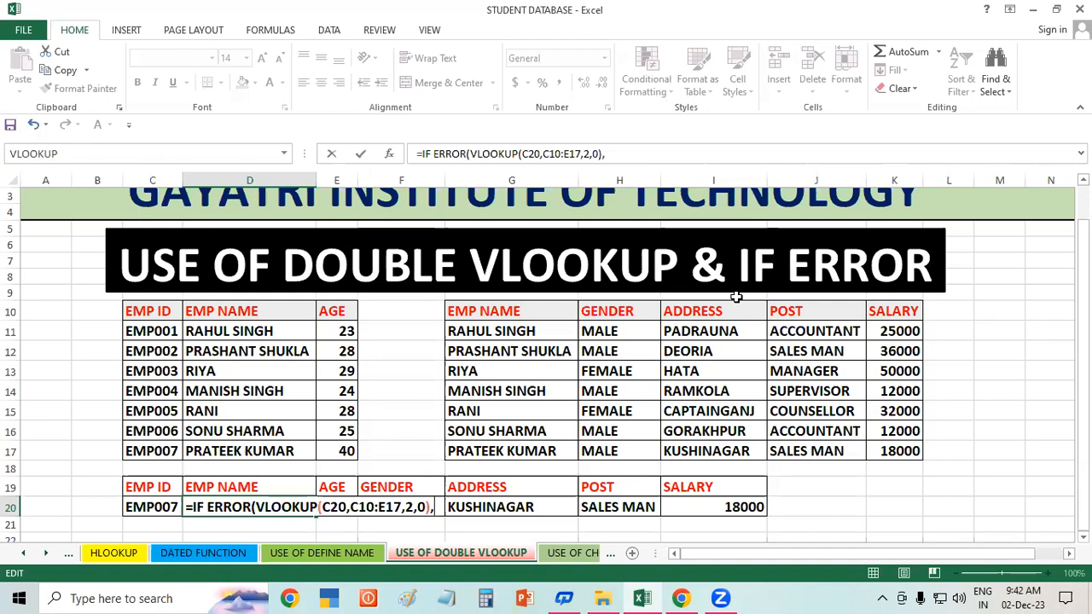
text(")
text(EM)
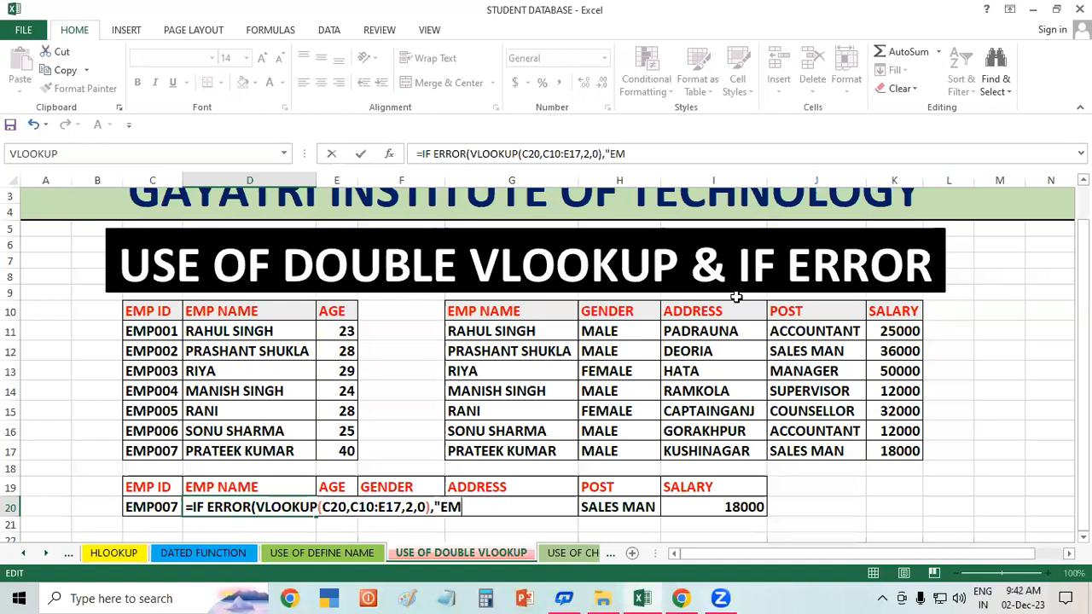
text(P NOT FOUN)
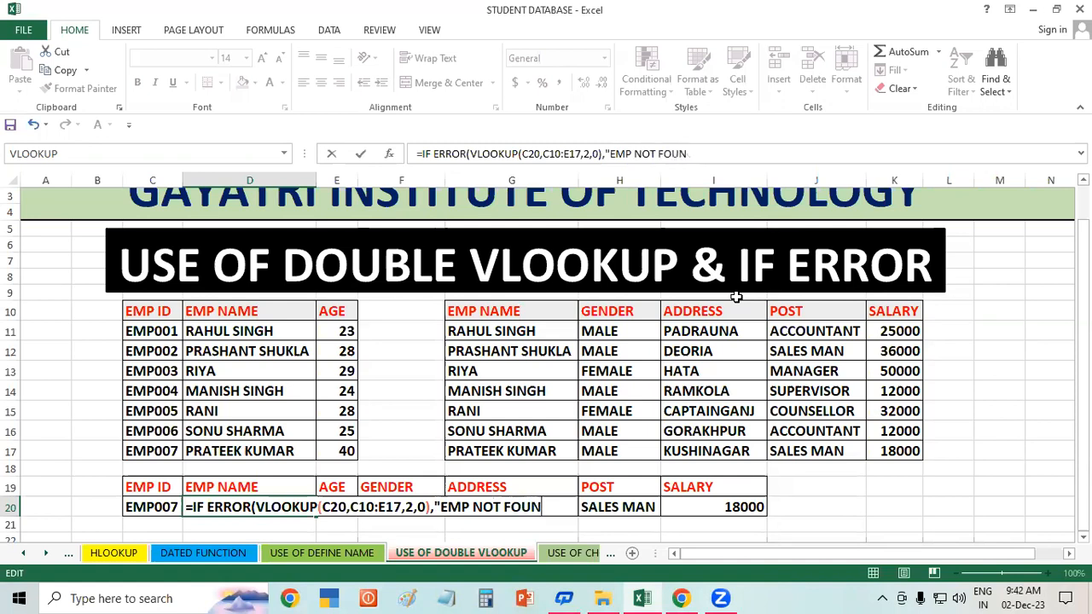
text(D"))
key(Return)
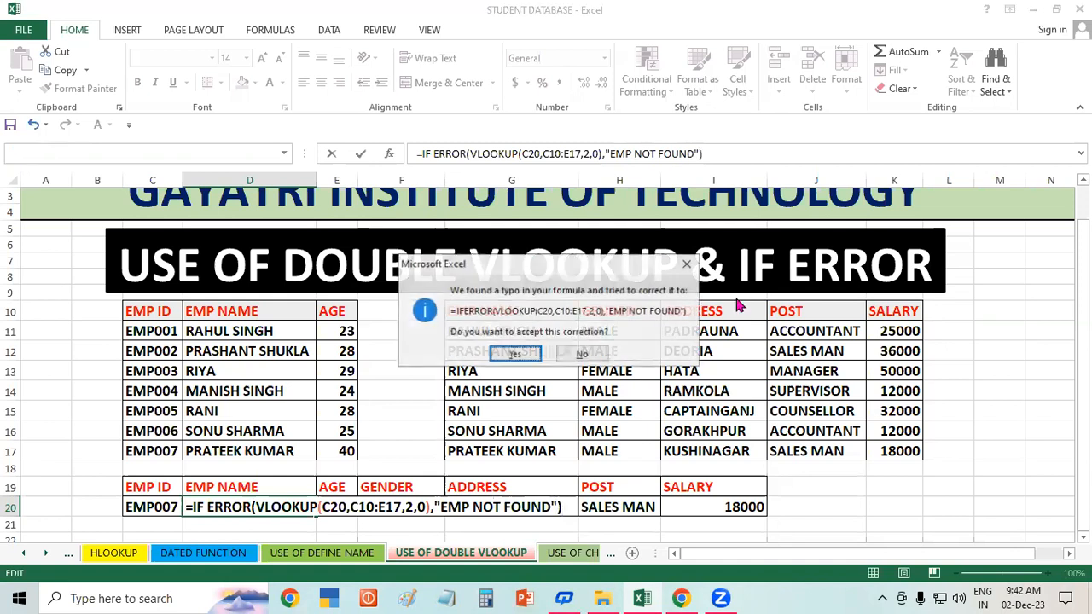
key(Return)
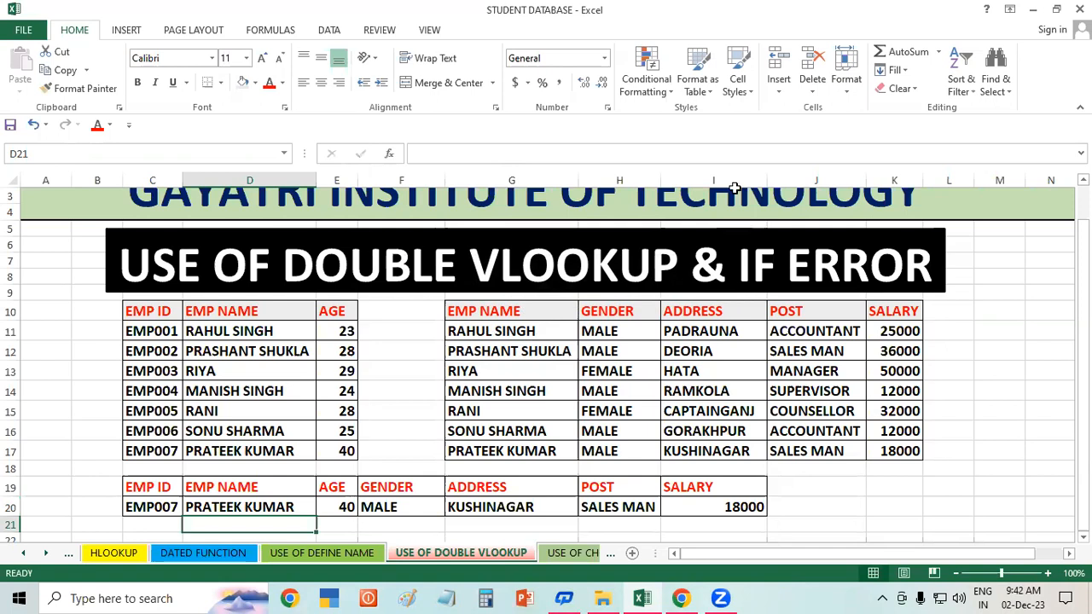
click(339, 506)
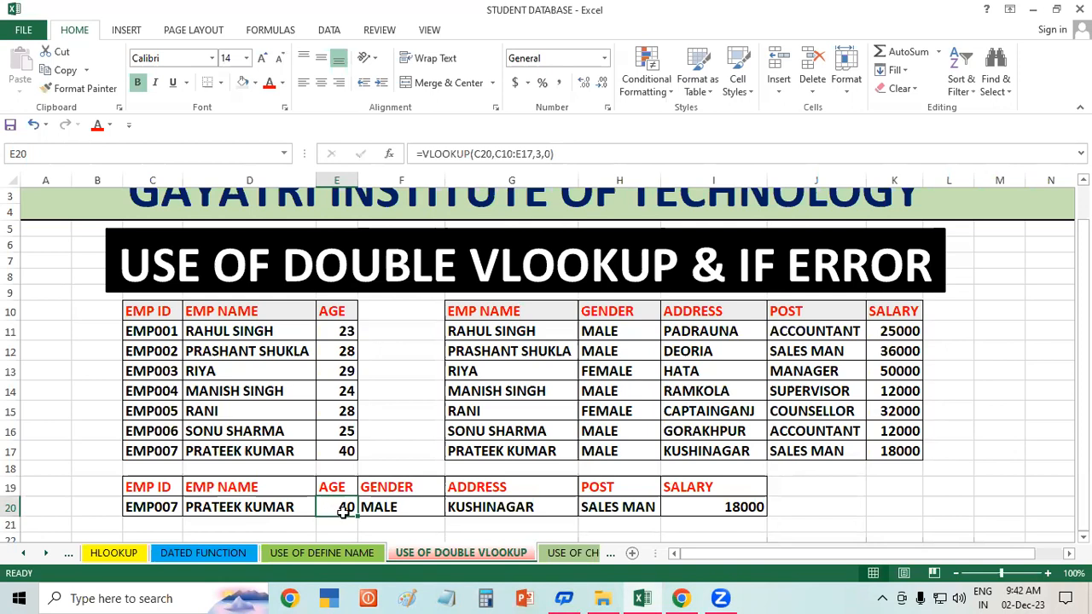
click(501, 507)
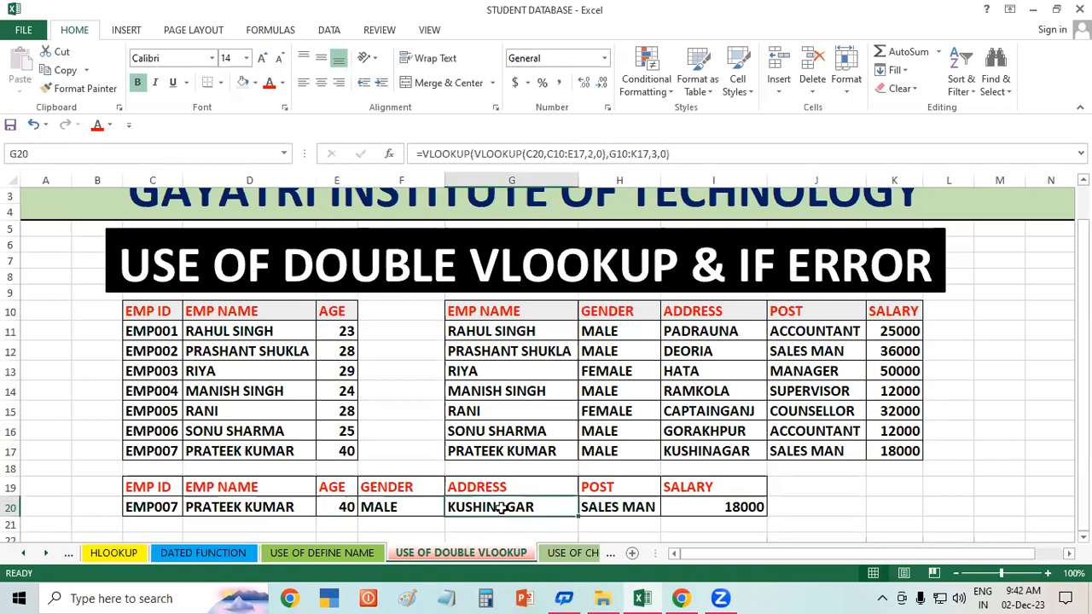
Step: Wrap the double VLOOKUP in G20 in IFERROR with "ADDRESS NOT MATCH" as the fallback text, accepting the proposed spelling correction
double_click(502, 506)
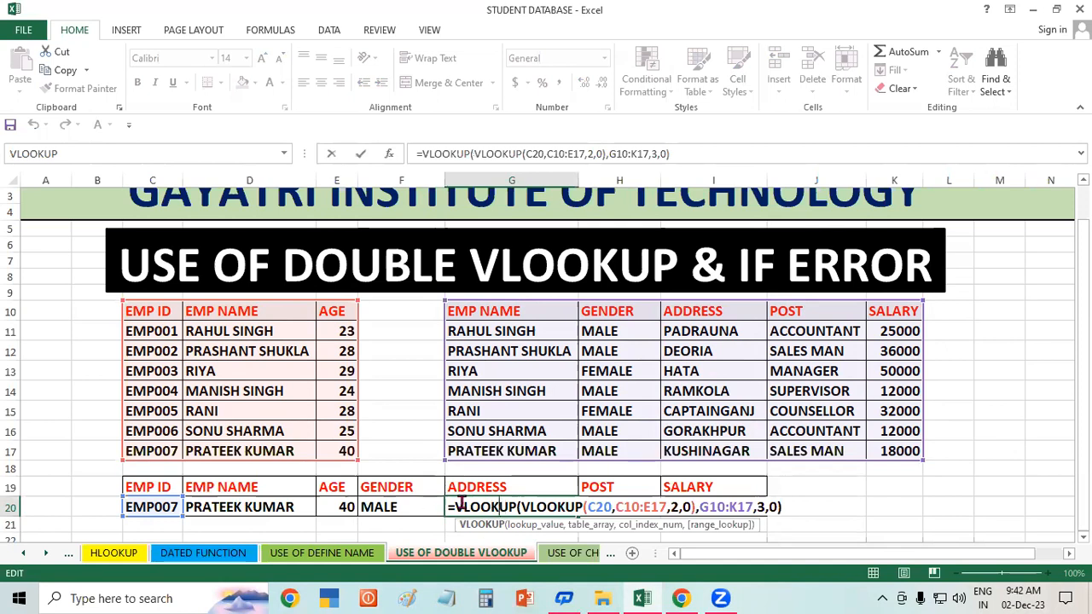
click(457, 507)
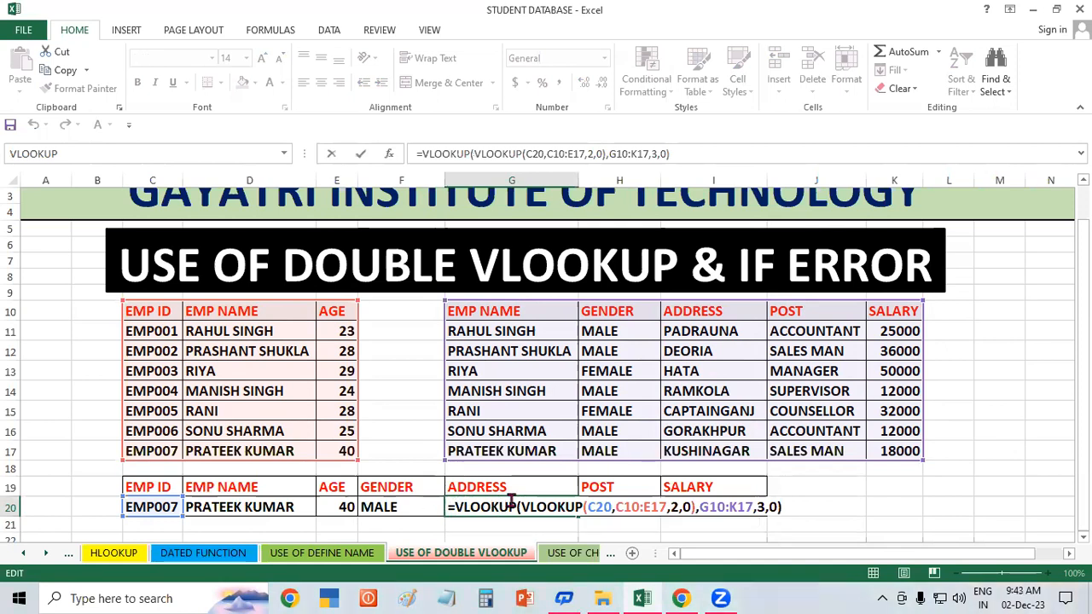
text(IF E)
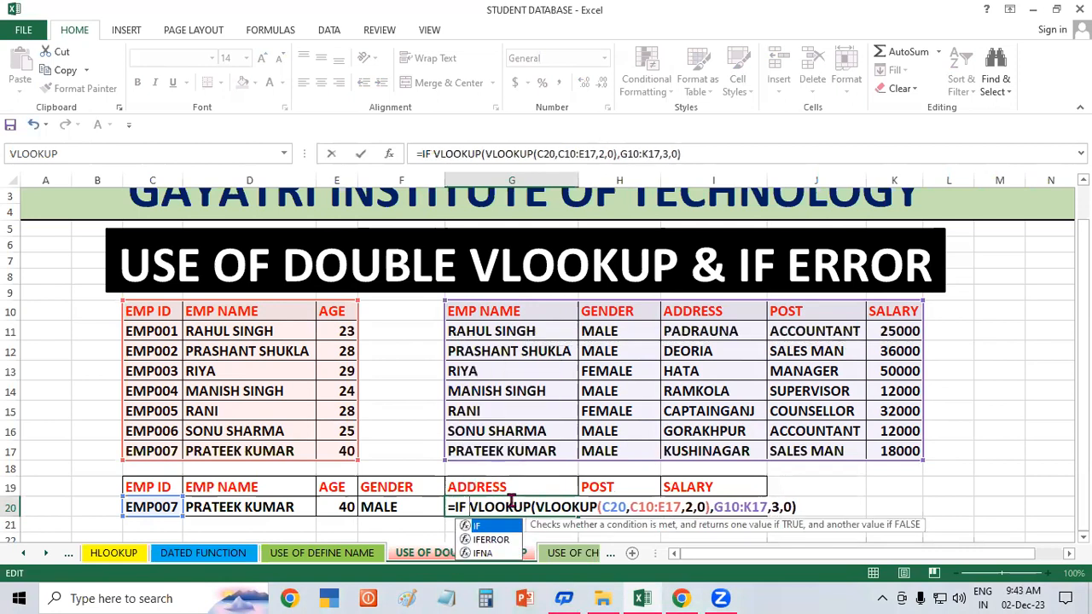
text(RROR)
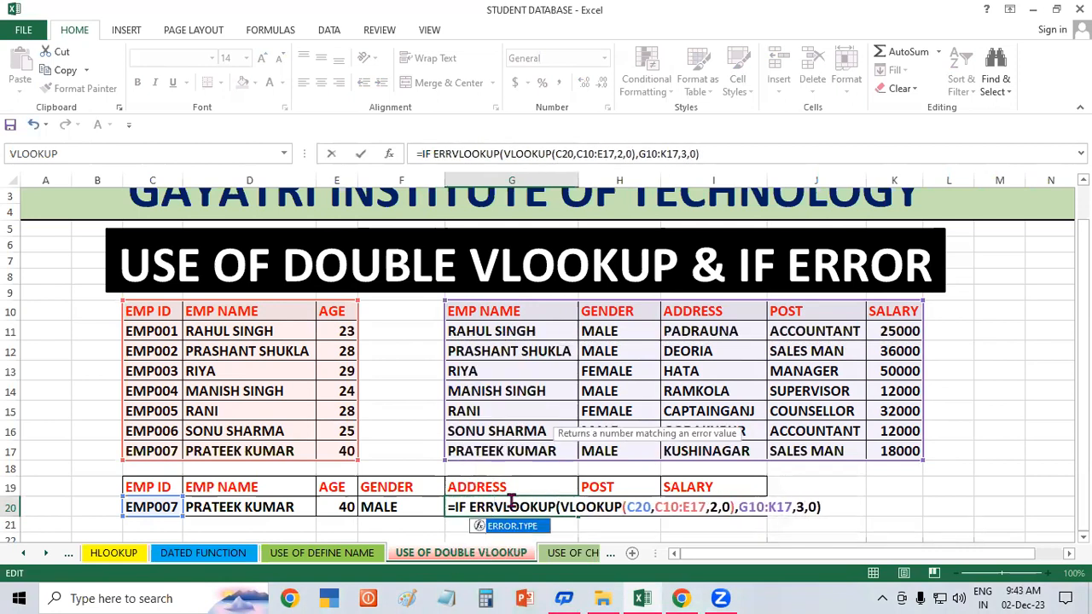
text(()
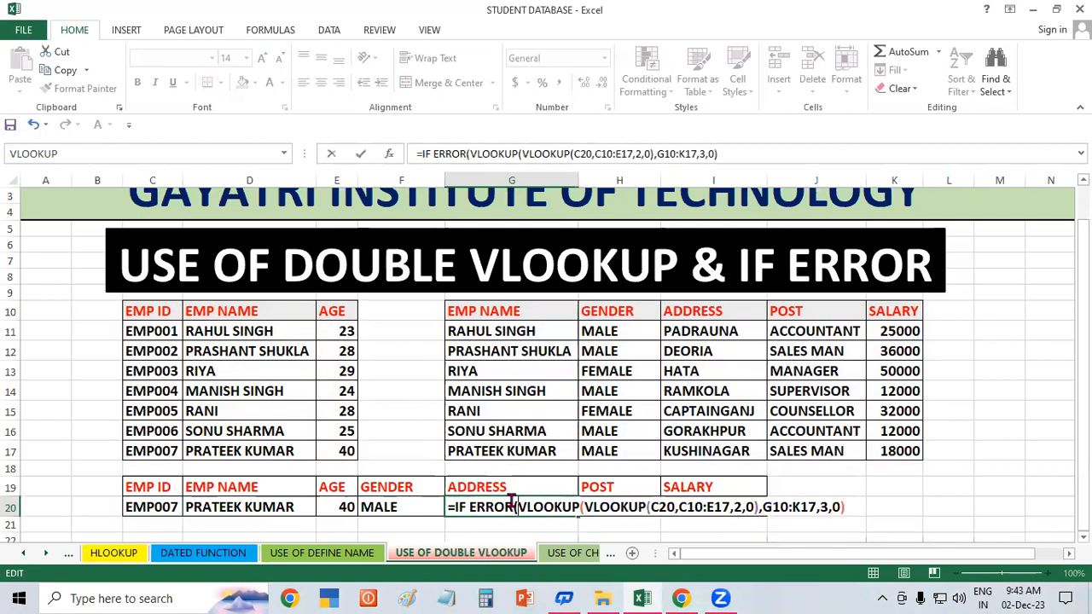
click(853, 507)
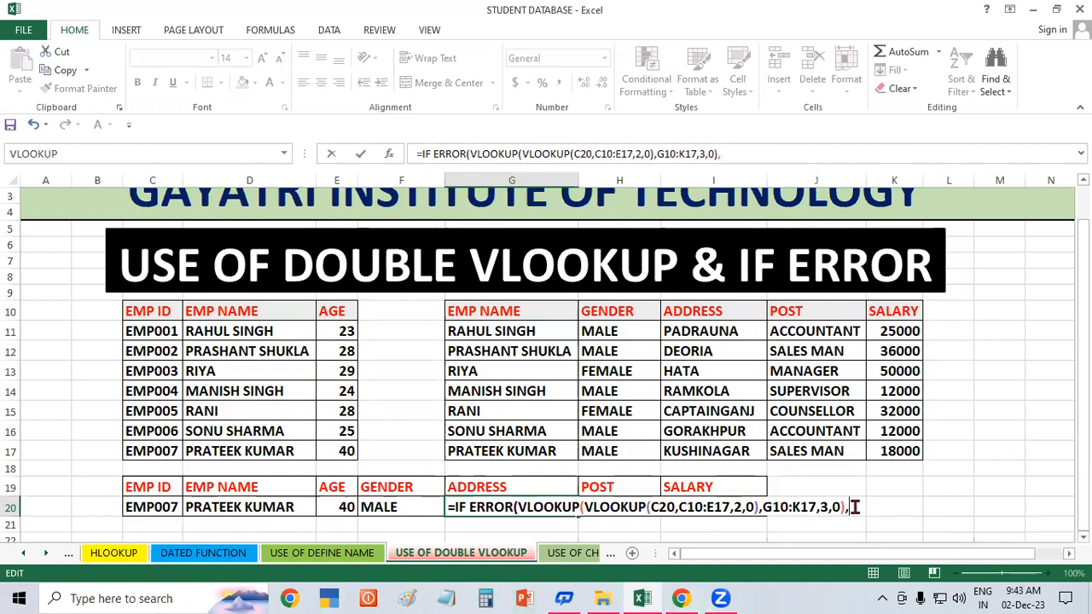
text(,"ADD)
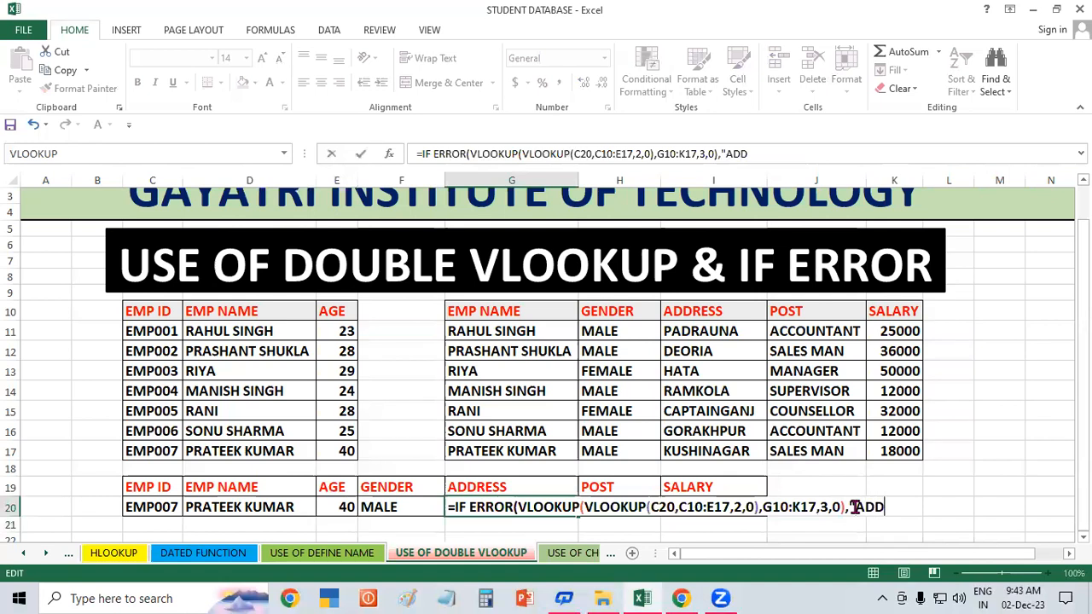
text(RESS NOT MATCH"))
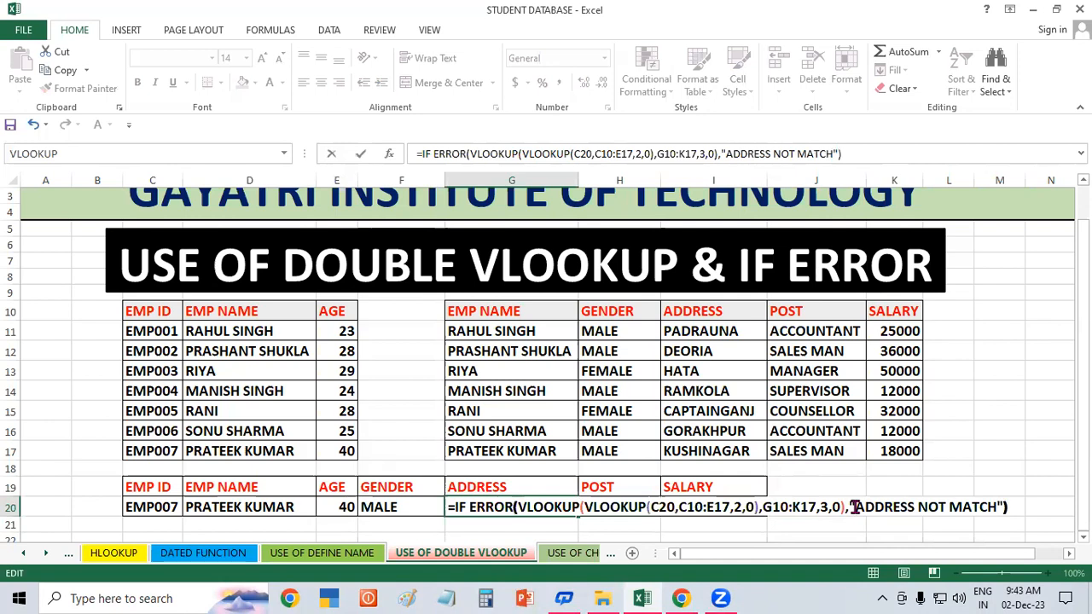
key(Return)
key(Return)
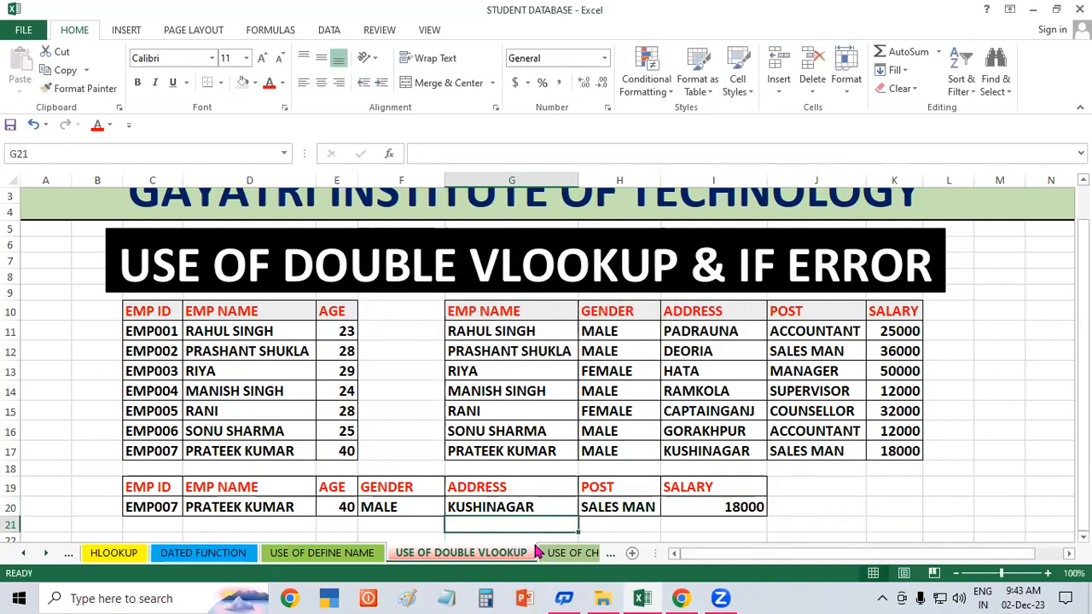
Step: Change the last digit of the employee ID in C20 to 8 and autofit column G to the address fallback text
double_click(177, 507)
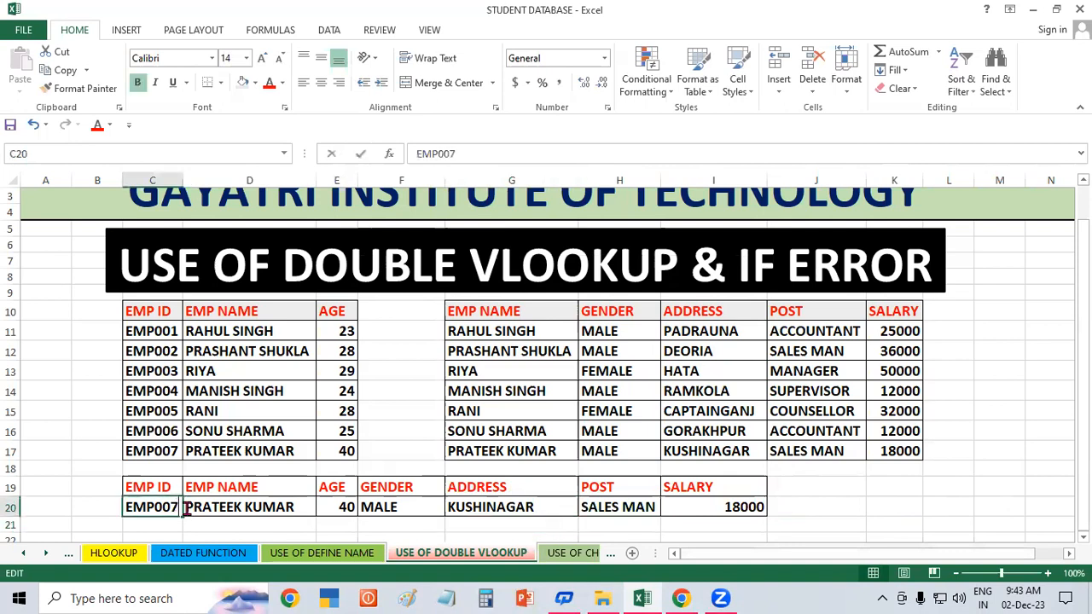
key(BackSpace)
text(8)
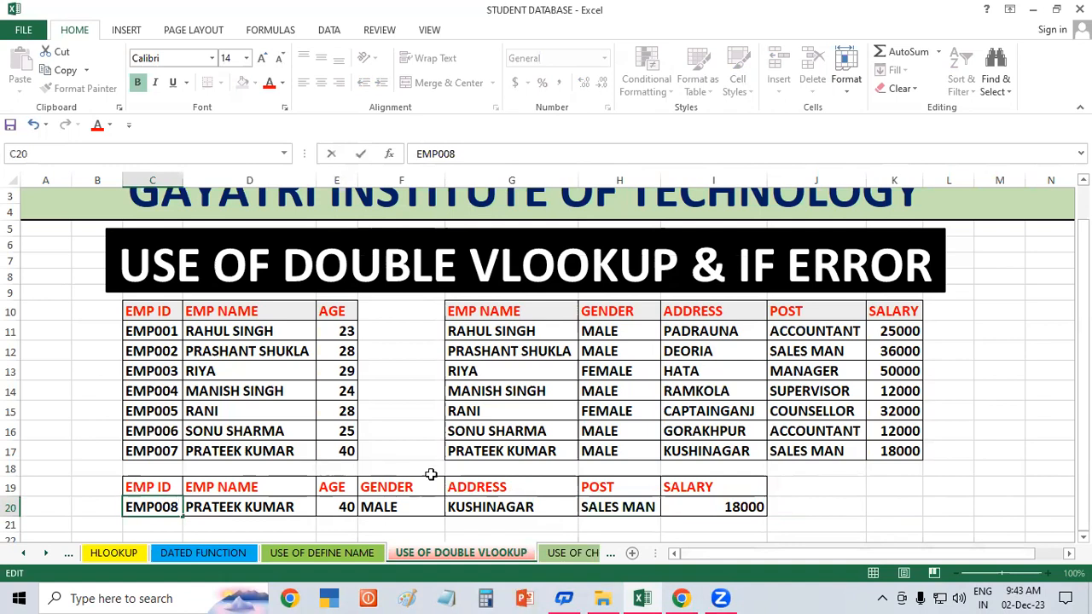
click(868, 492)
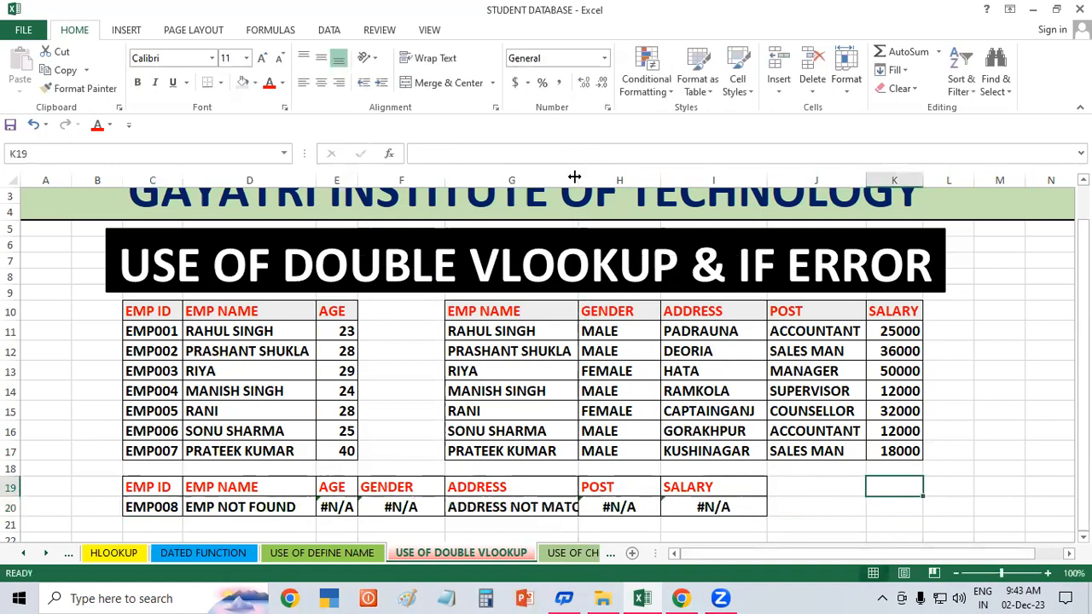
double_click(578, 180)
click(843, 507)
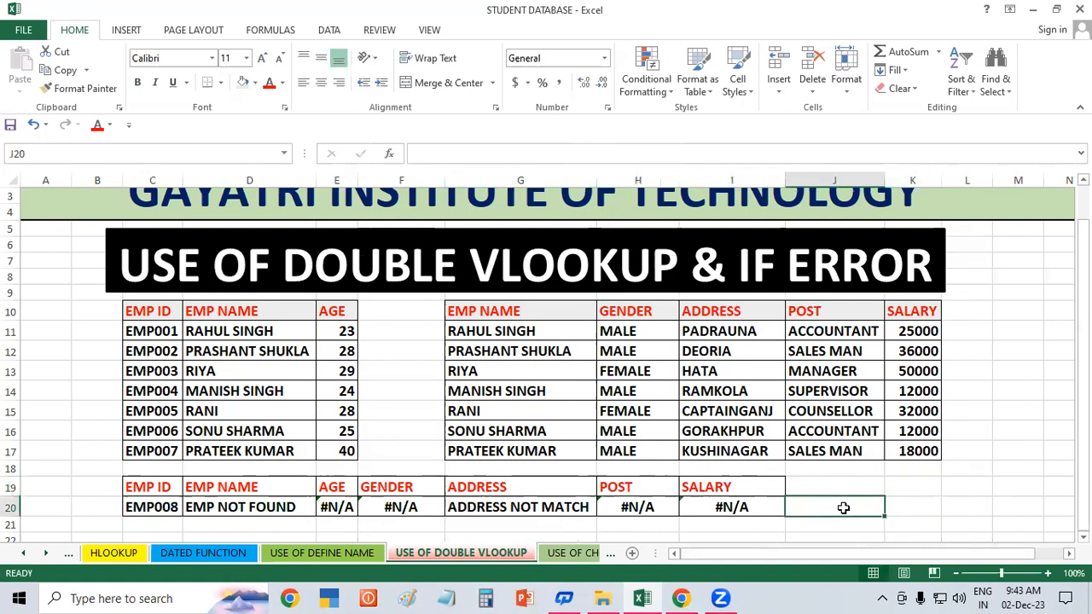
drag(375, 504, 505, 501)
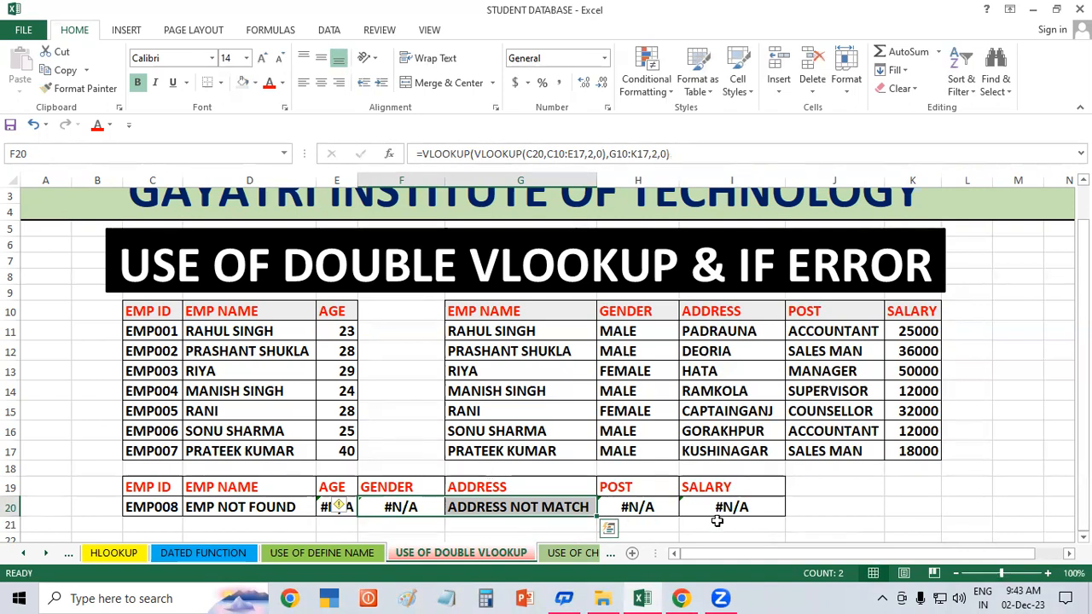
click(847, 503)
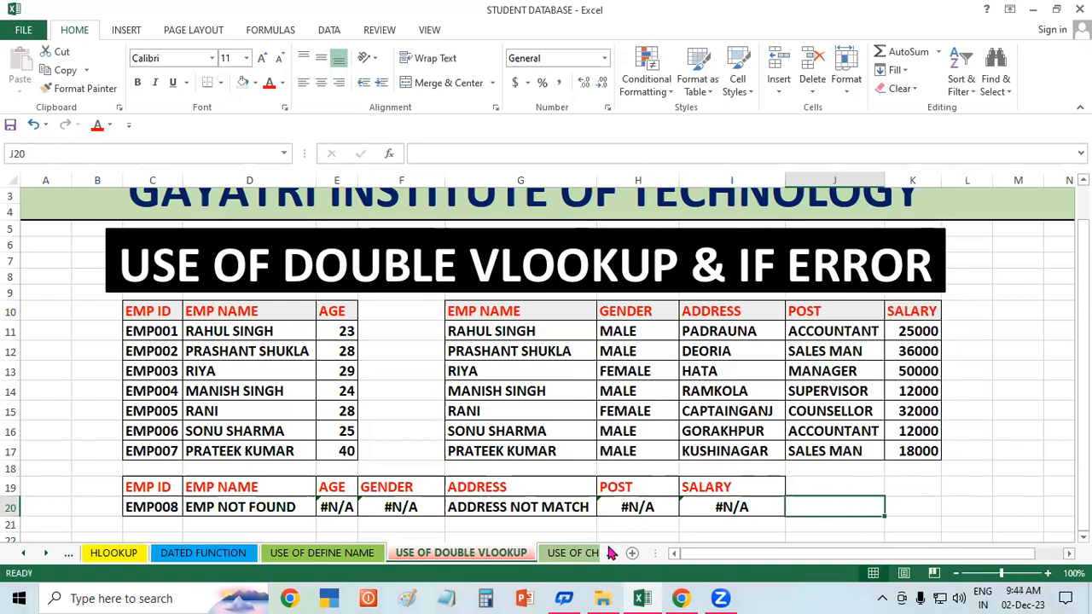
mouse_move(642, 595)
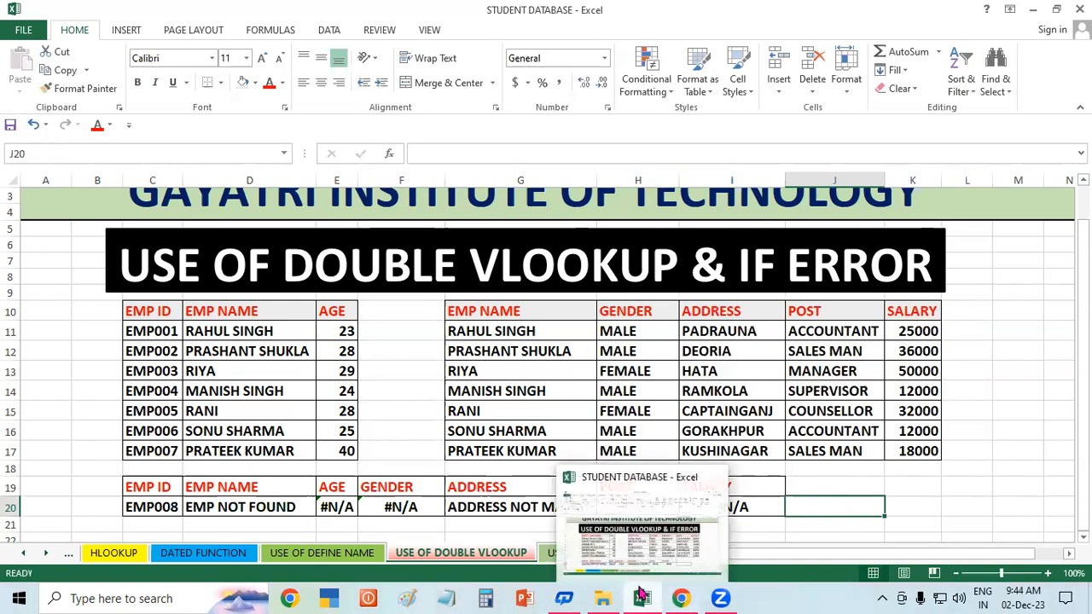
click(931, 494)
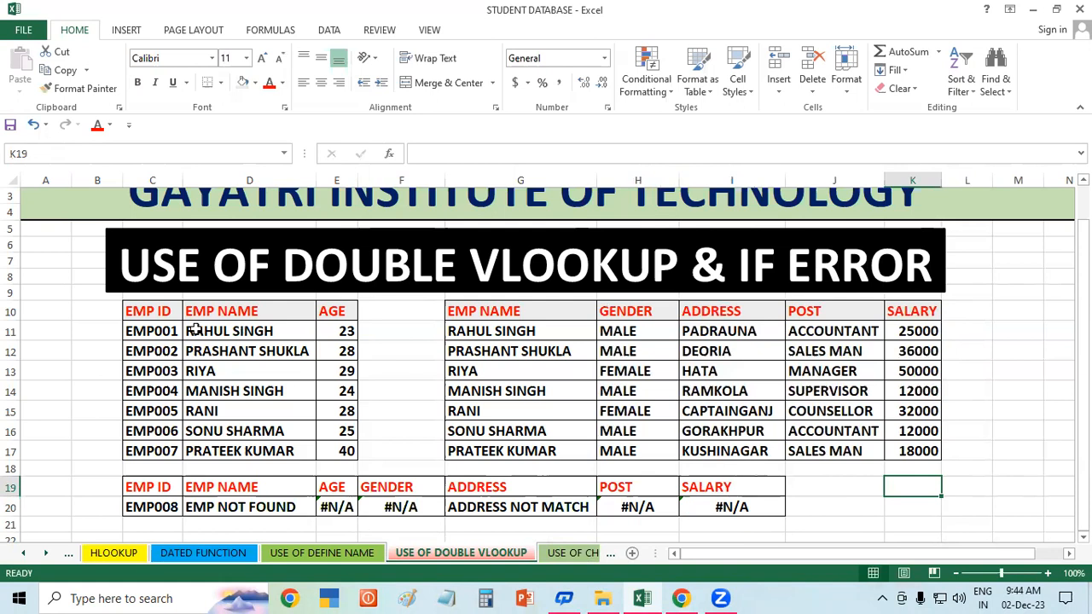
drag(147, 312, 348, 413)
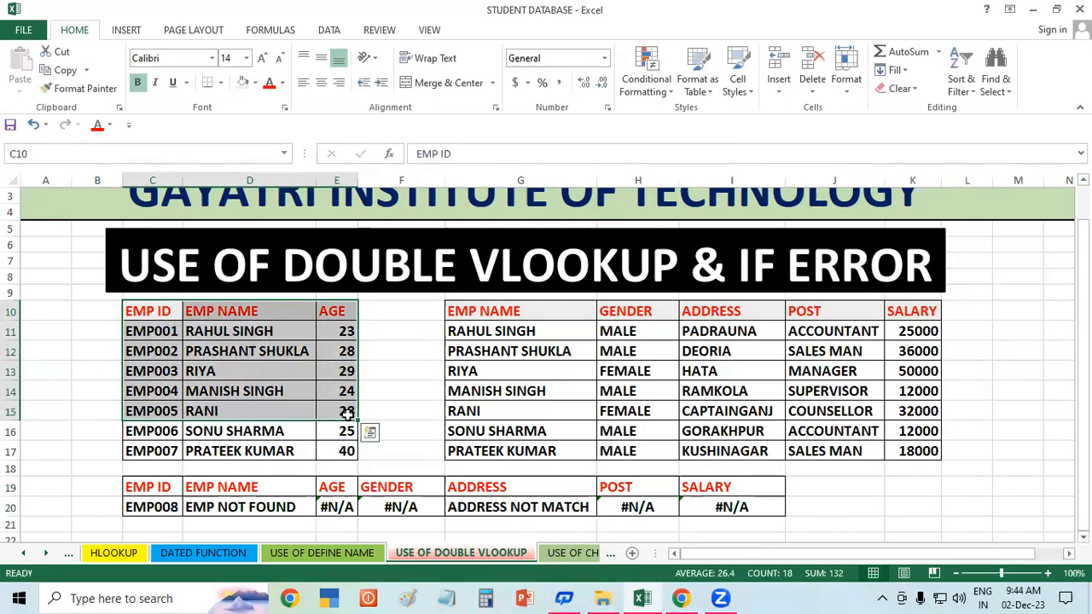
click(491, 482)
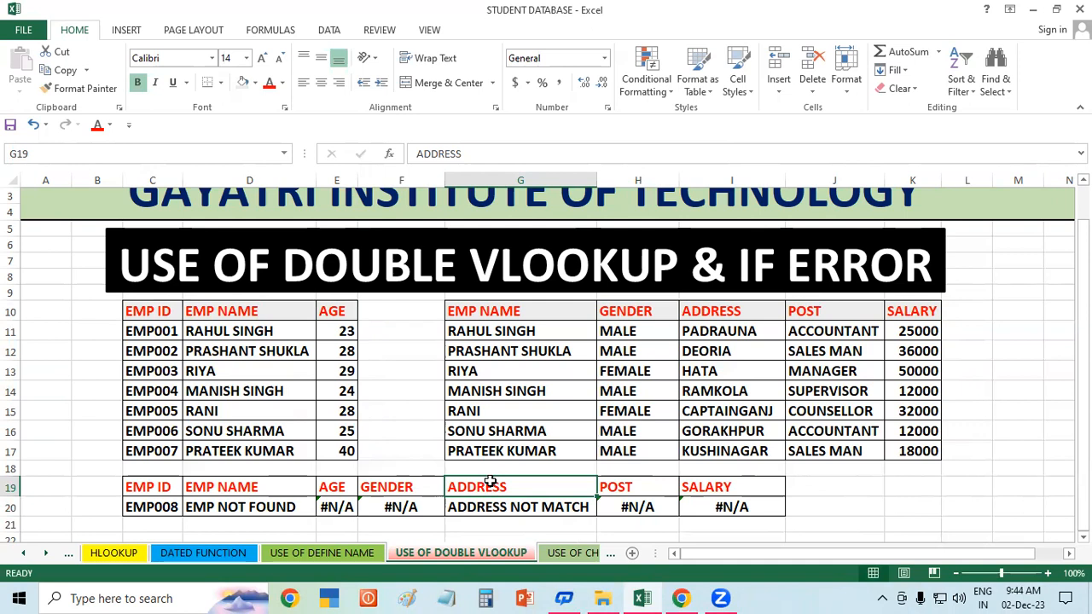
Step: Set the last digit of the employee ID in C20 to 7 to look up the last listed employee
click(175, 506)
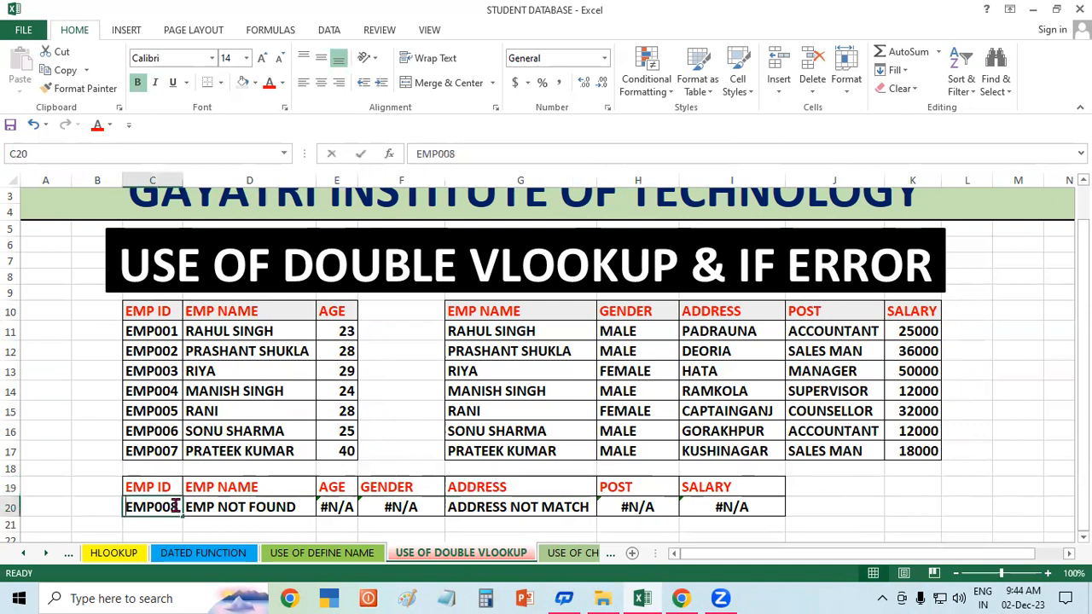
double_click(175, 505)
key(BackSpace)
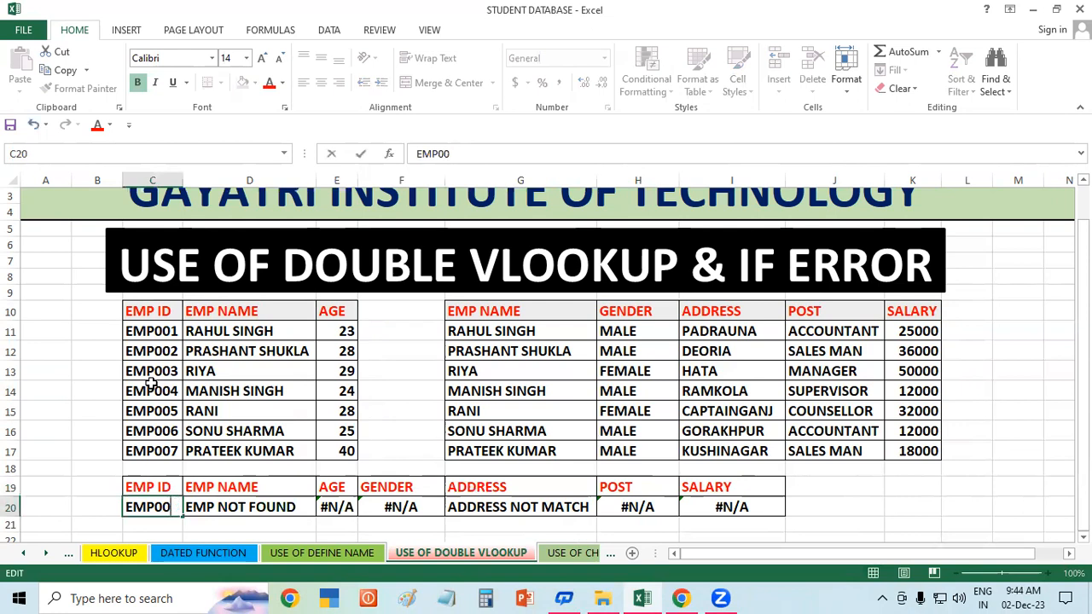
text(7)
click(883, 497)
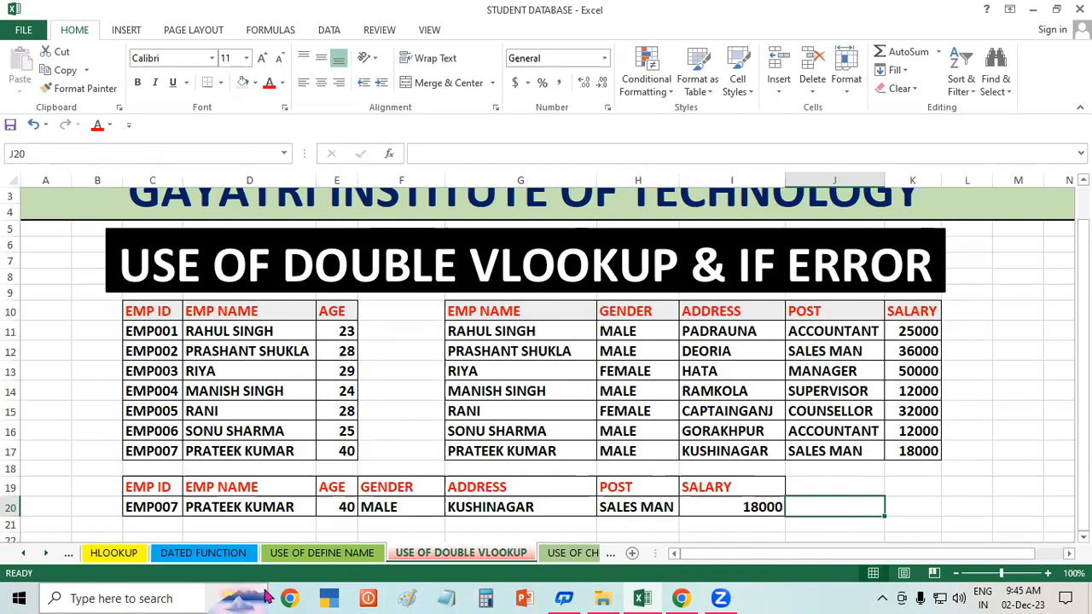
click(753, 83)
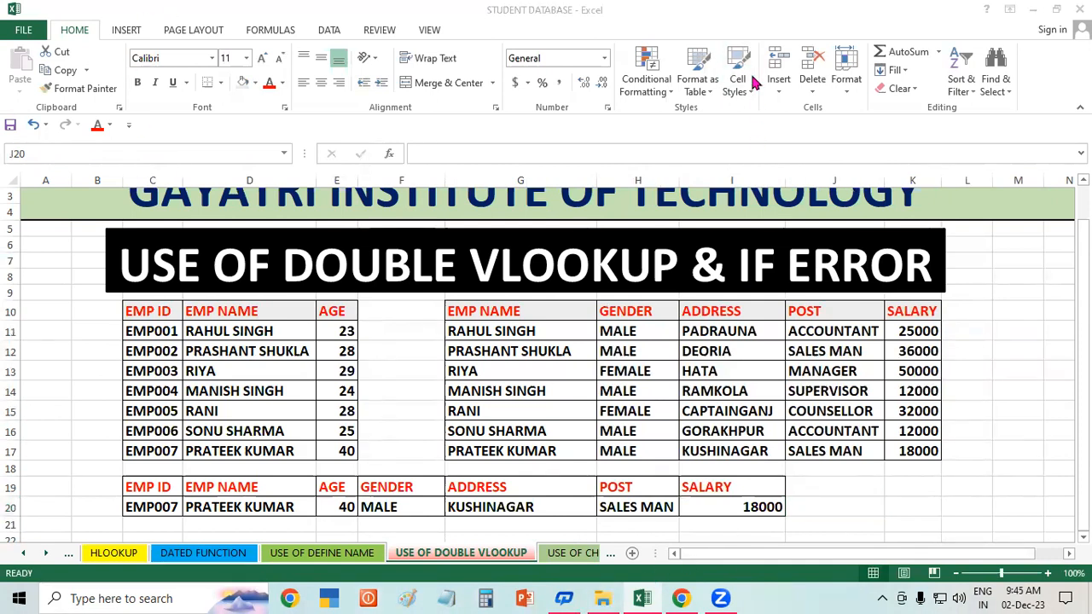